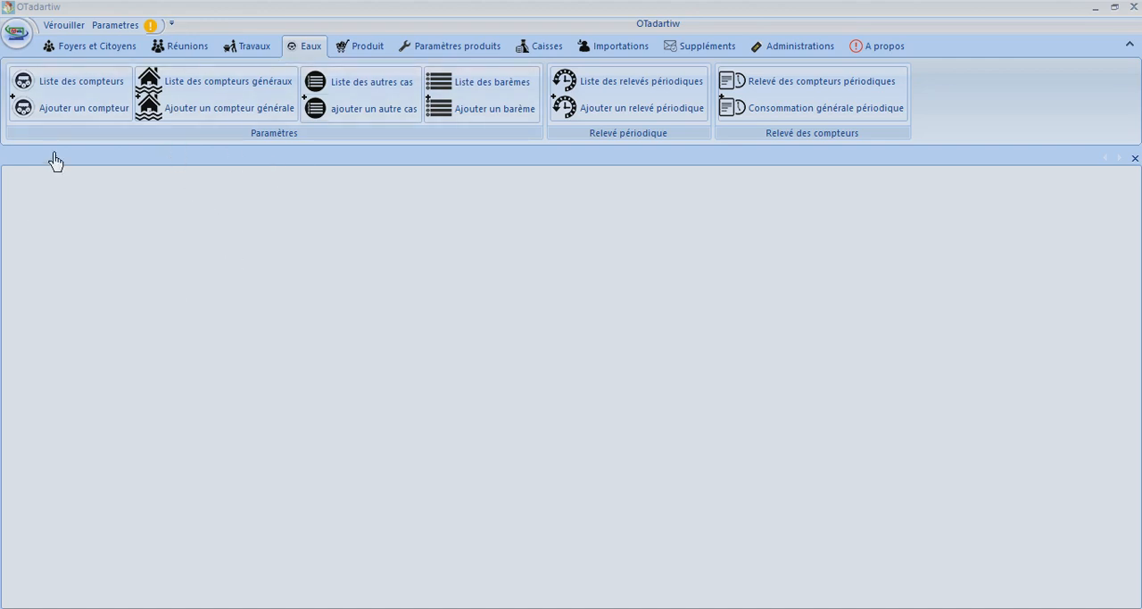
Open the list of water meters and open the record of the second person-named meter below CF 013
{"action": "left_click", "coordinate": [72, 91]}
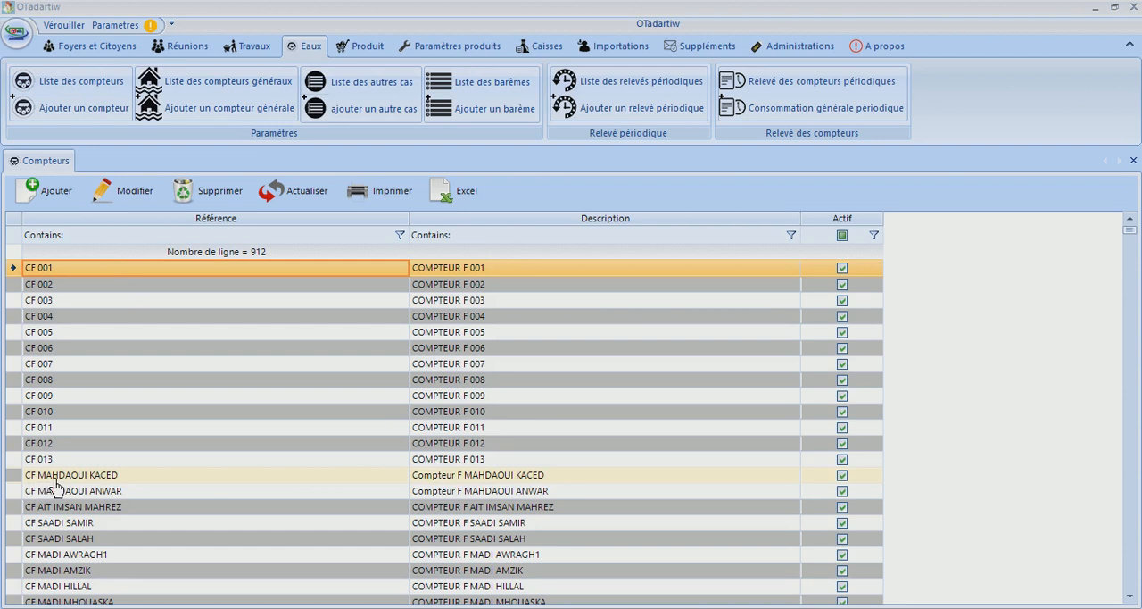
{"action": "left_click", "coordinate": [129, 478]}
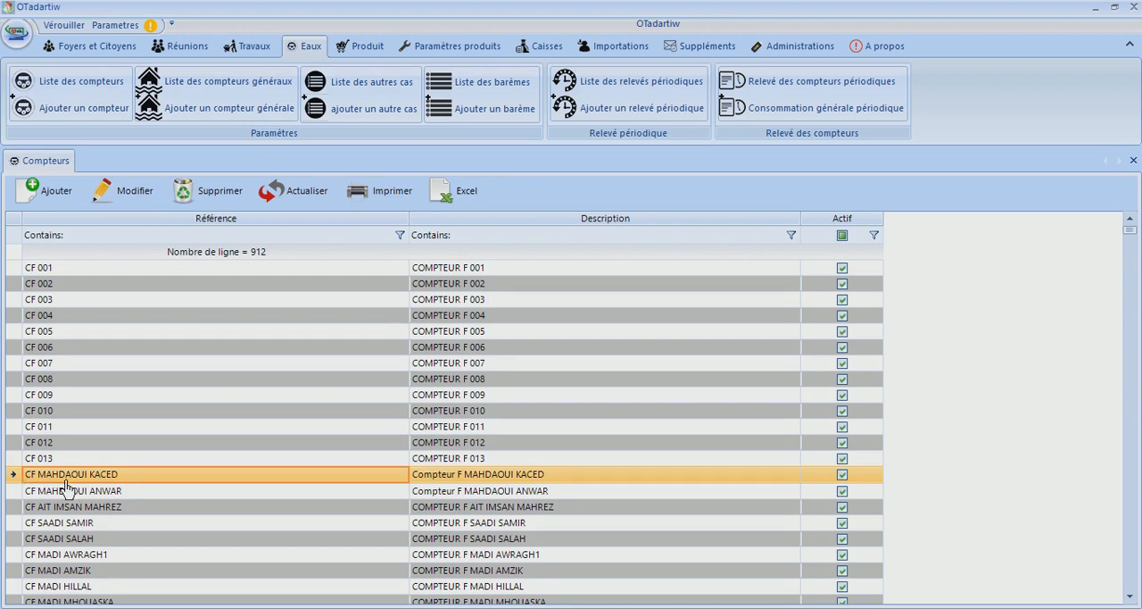
{"action": "left_click", "coordinate": [152, 492]}
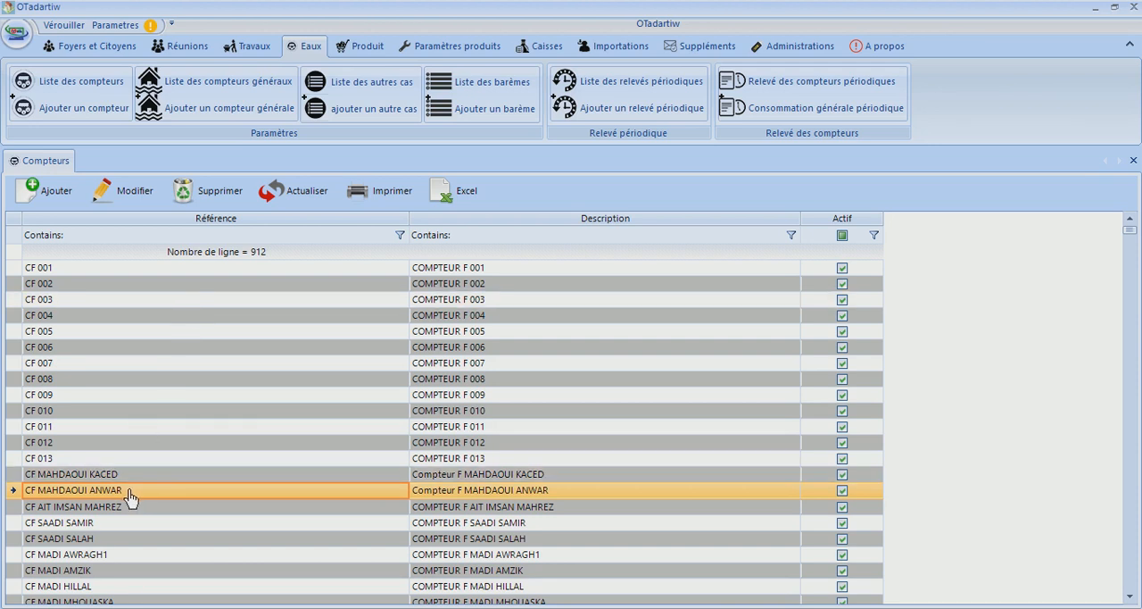
{"action": "double_click", "coordinate": [130, 498]}
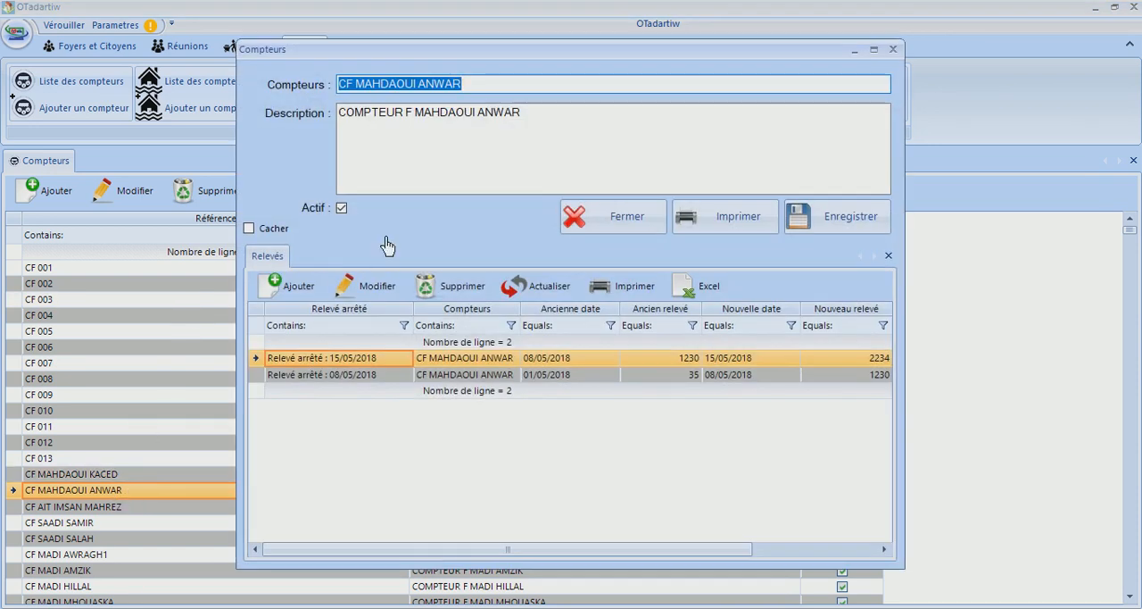
Append the number (01234562) to the meter's name and save the record
{"action": "left_click", "coordinate": [483, 88]}
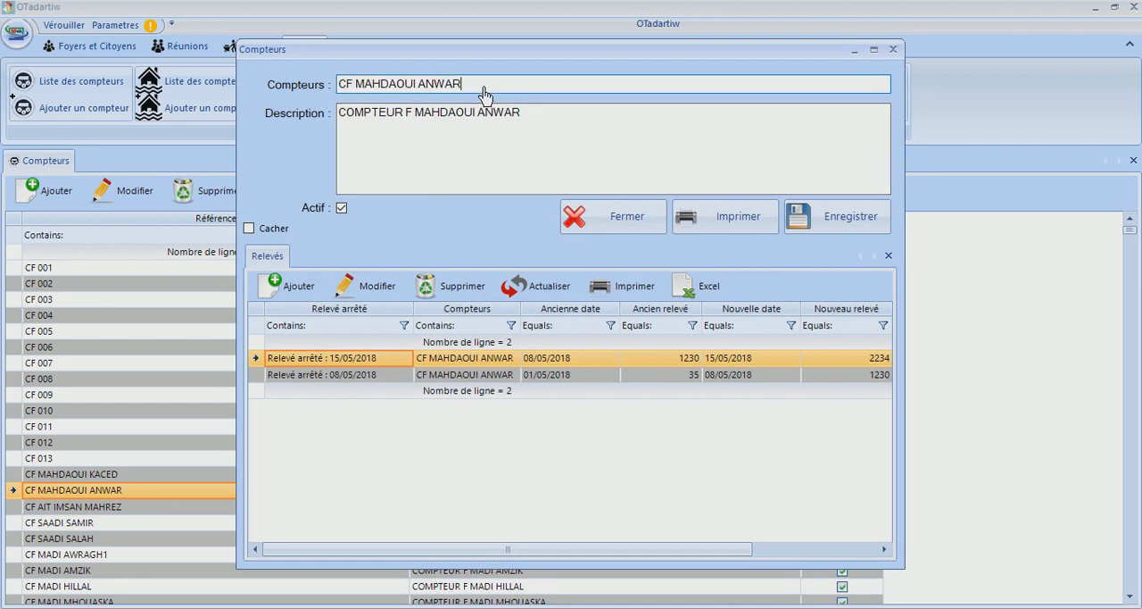
{"action": "type", "text": "(01234562)"}
{"action": "left_click", "coordinate": [802, 225]}
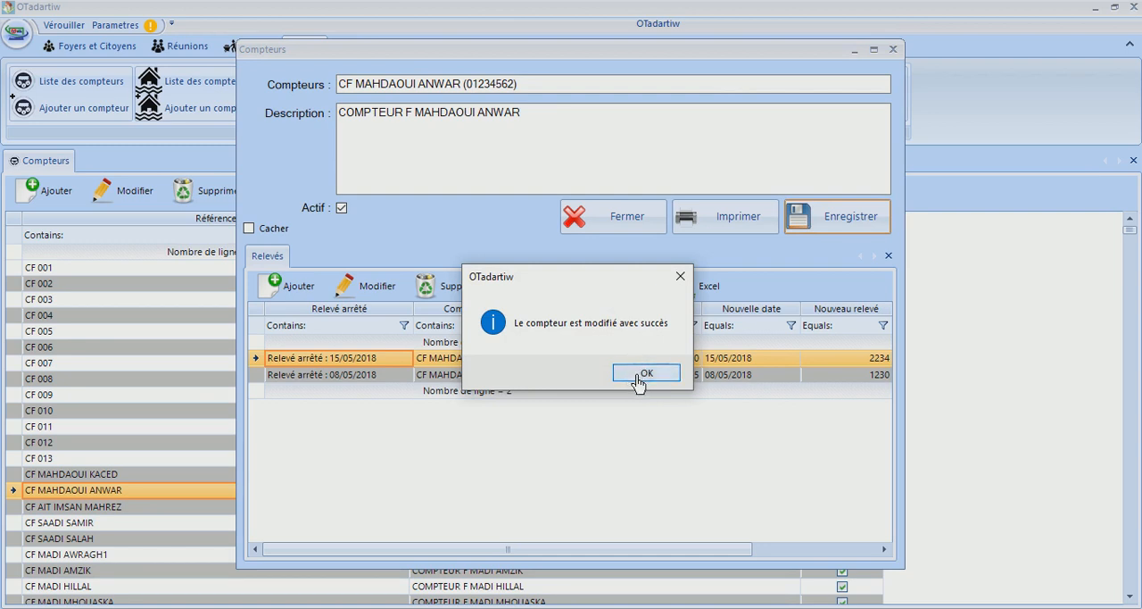
{"action": "left_click", "coordinate": [639, 378]}
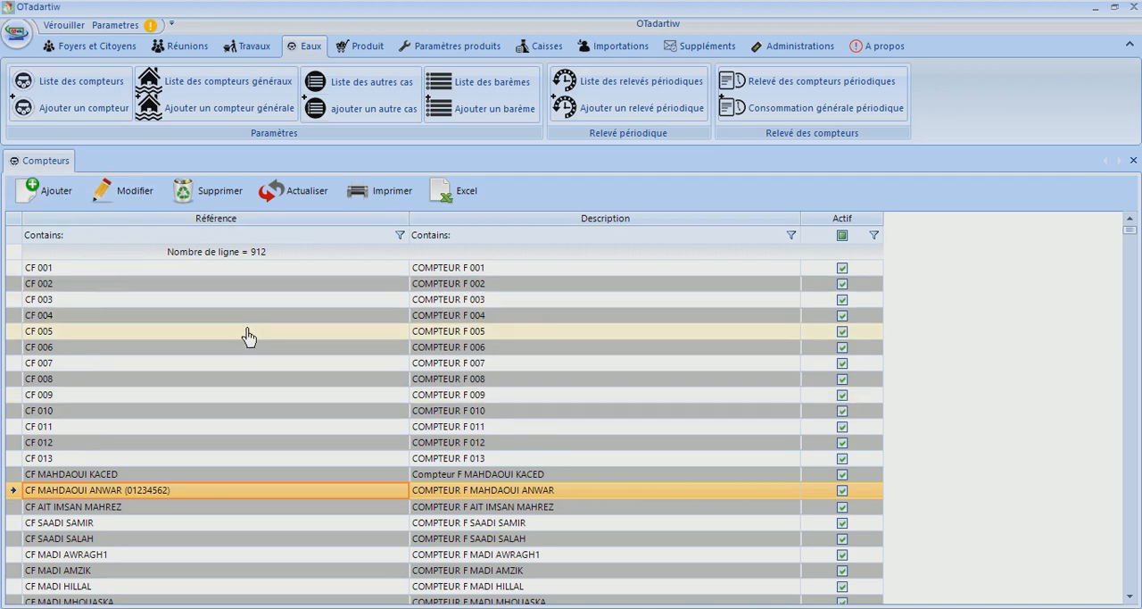
Reopen the same meter's record, review its periodic readings including consumption difference and number of days, and close it
{"action": "left_click", "coordinate": [111, 207]}
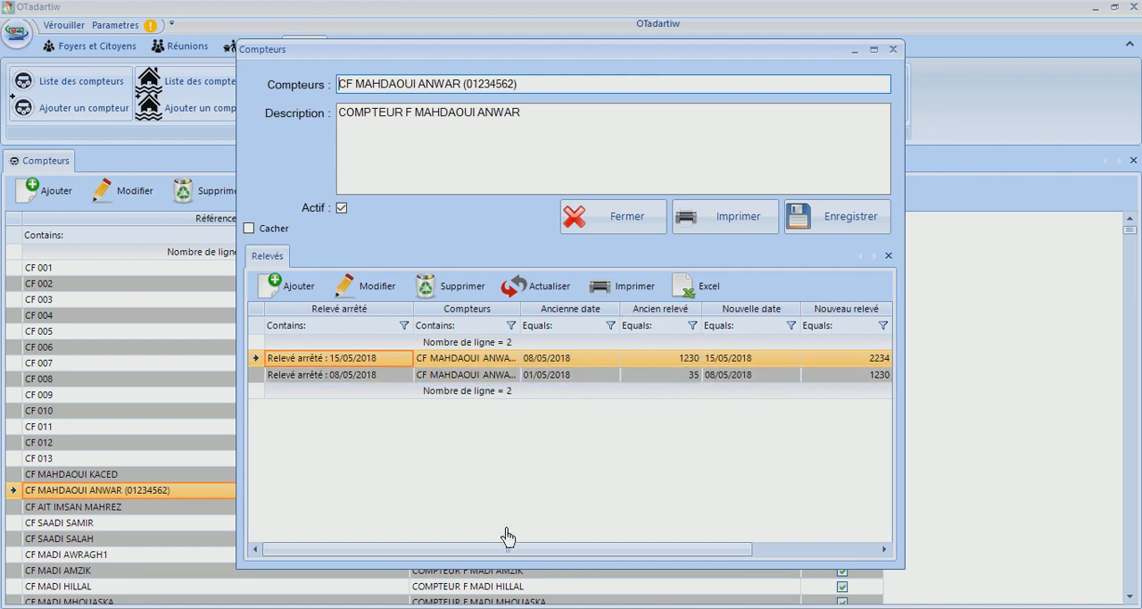
{"action": "left_click_drag", "start_coordinate": [498, 551], "coordinate": [623, 554]}
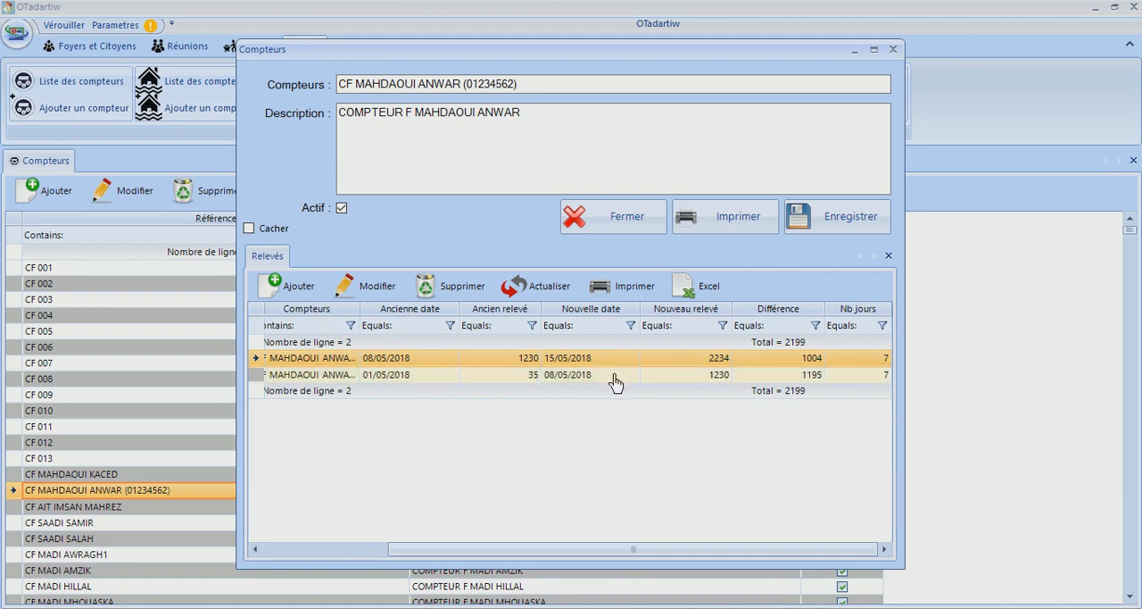
{"action": "left_click", "coordinate": [414, 382]}
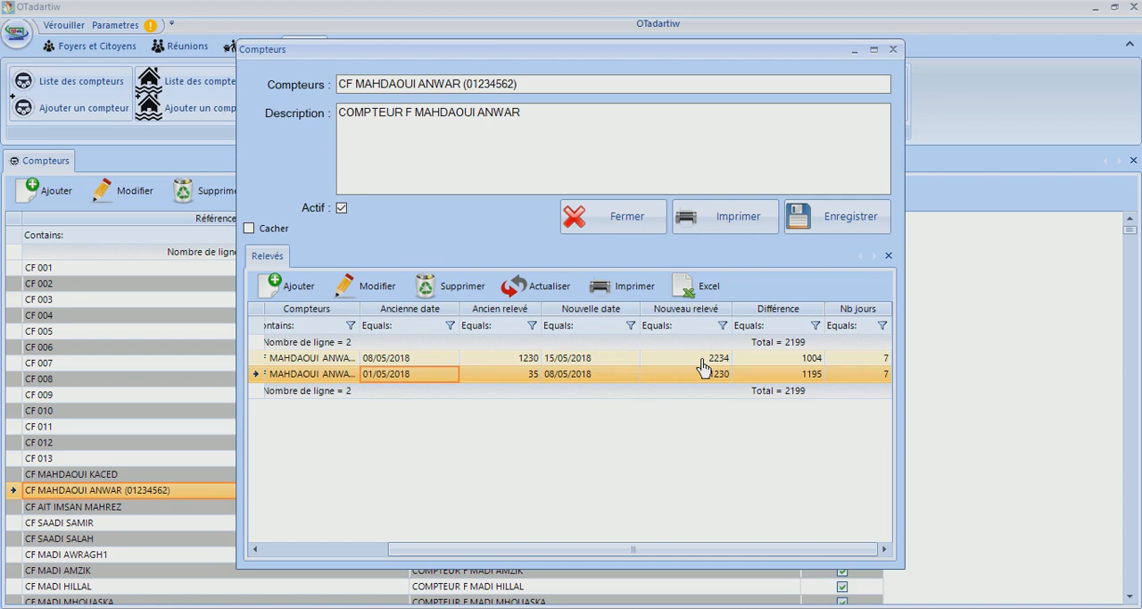
{"action": "left_click", "coordinate": [625, 222]}
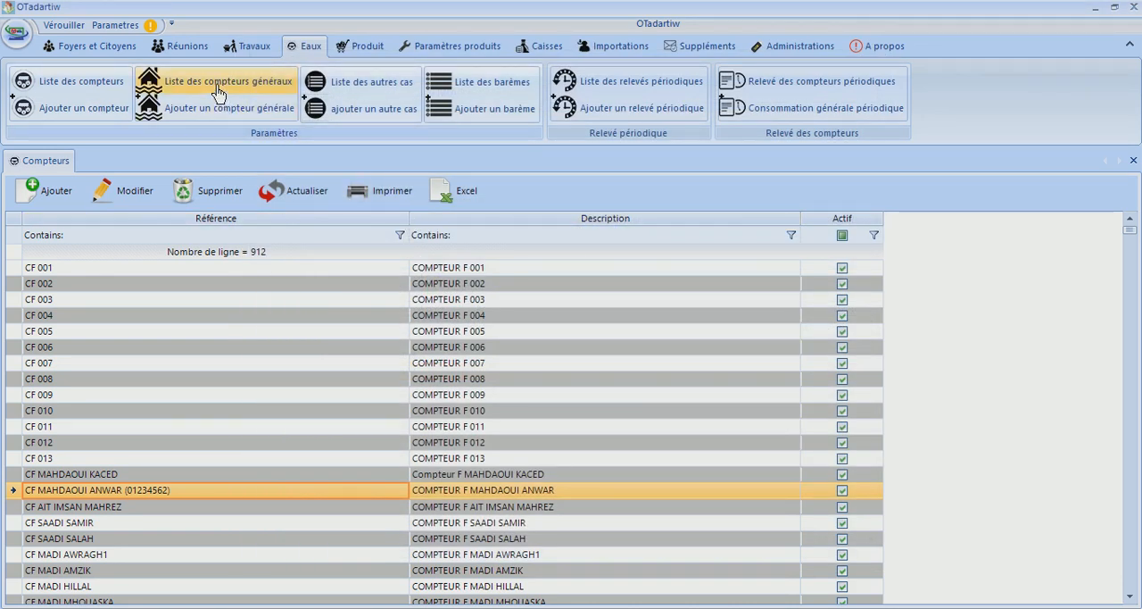
Open the list of other cases and examine the daily water quantities of ENFANTS and MALADE
{"action": "left_click", "coordinate": [393, 93]}
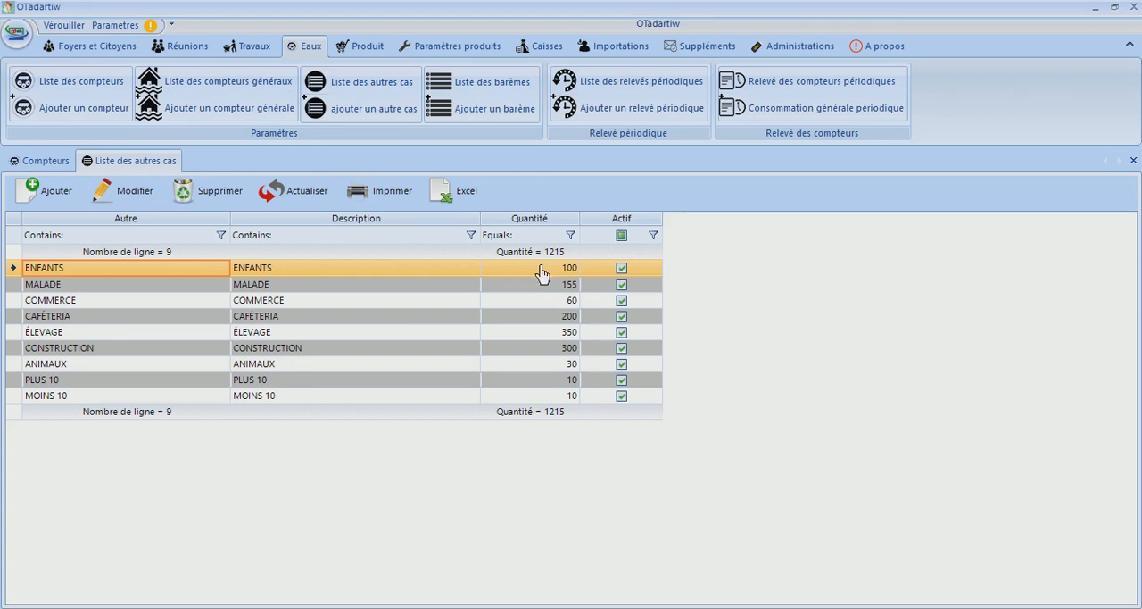
{"action": "left_click", "coordinate": [444, 288]}
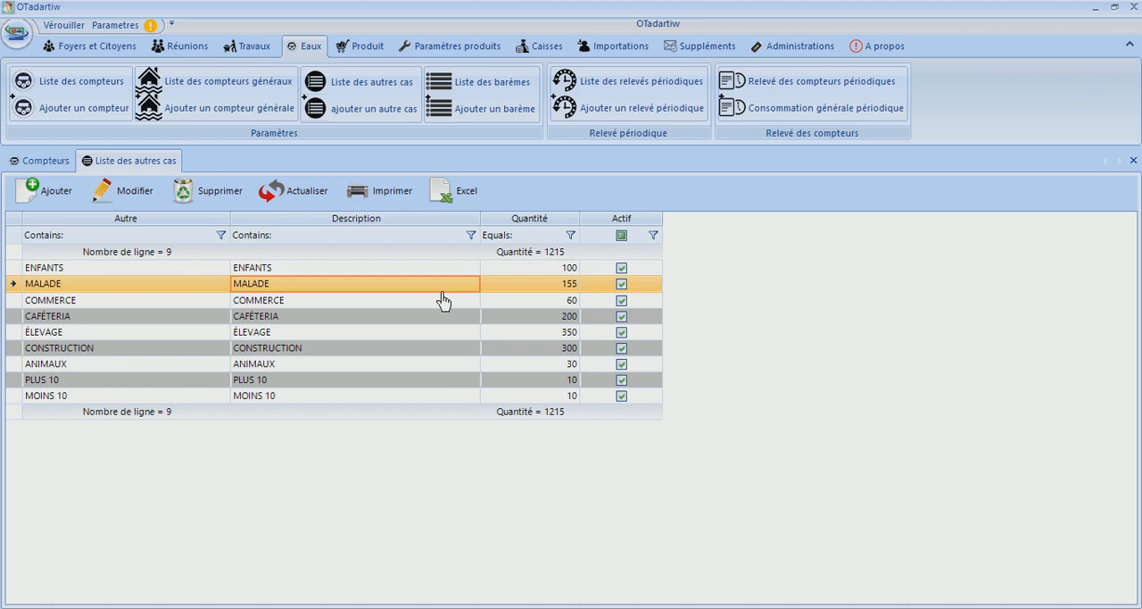
{"action": "left_click", "coordinate": [436, 274]}
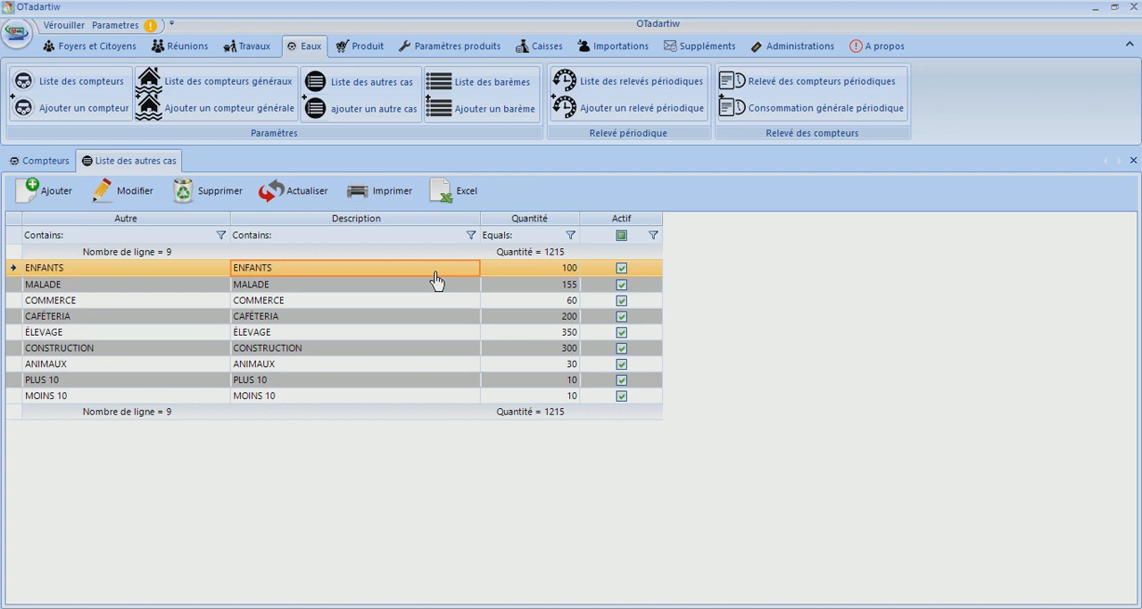
{"action": "left_click", "coordinate": [541, 273]}
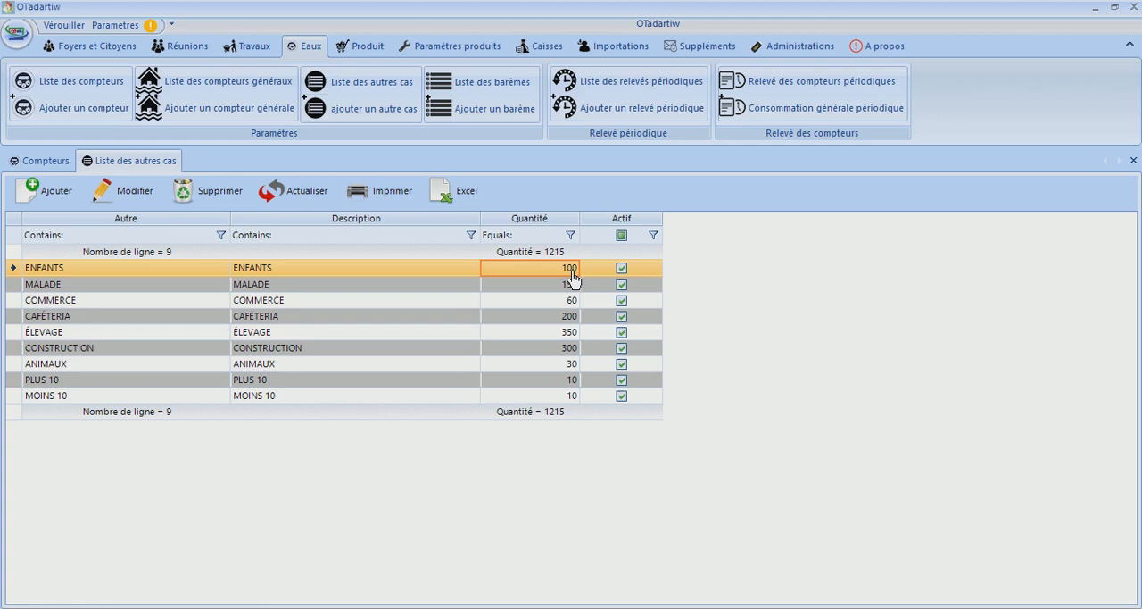
{"action": "left_click", "coordinate": [372, 288]}
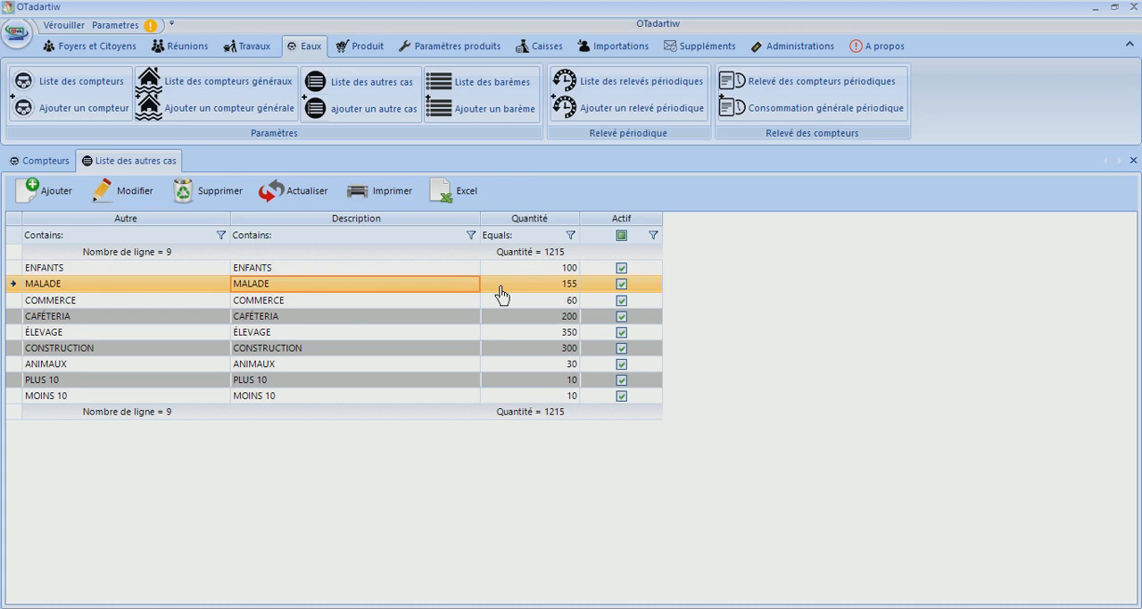
Examine the quantities of the remaining other cases, from COMMERCE through CAFÉTERIA, ÉLEVAGE, CONSTRUCTION and ANIMAUX to PLUS 10 and MOINS 10
{"action": "left_click", "coordinate": [247, 334]}
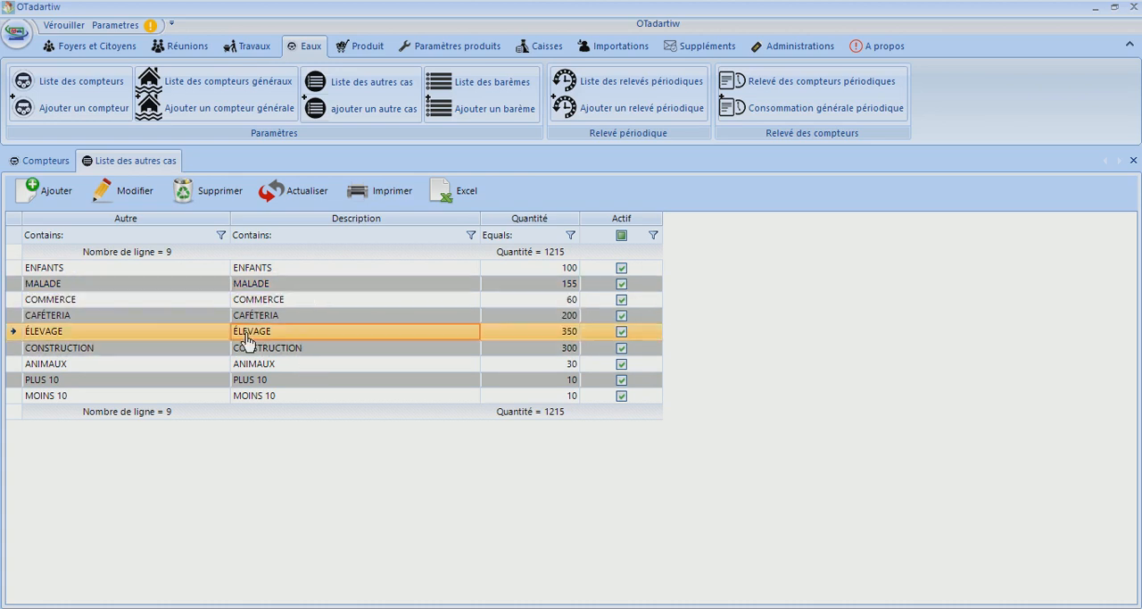
{"action": "left_click", "coordinate": [254, 305]}
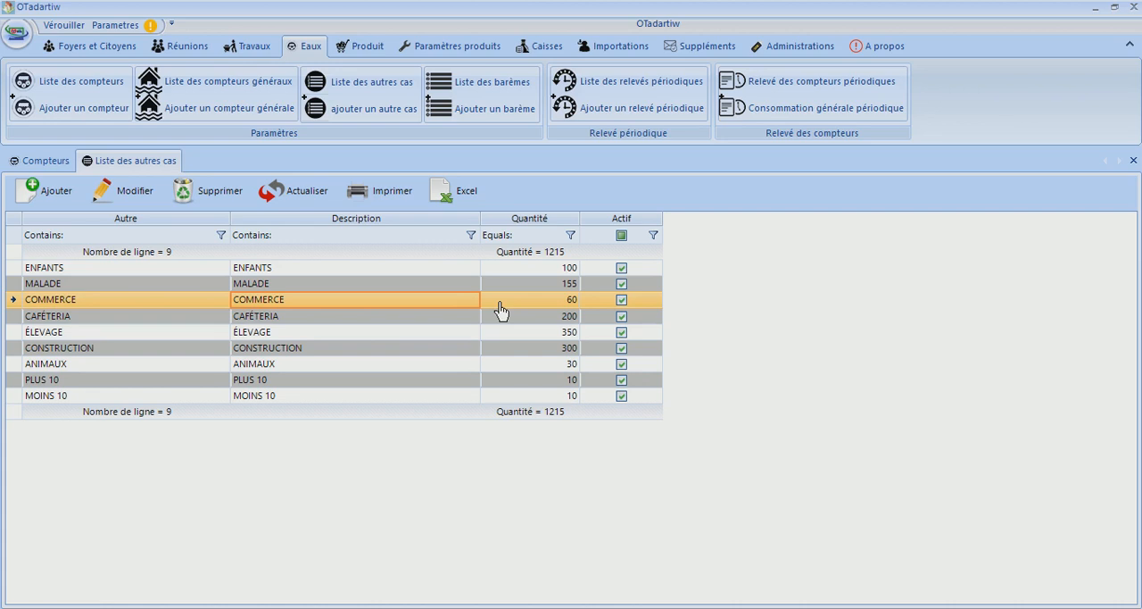
{"action": "left_click", "coordinate": [375, 317]}
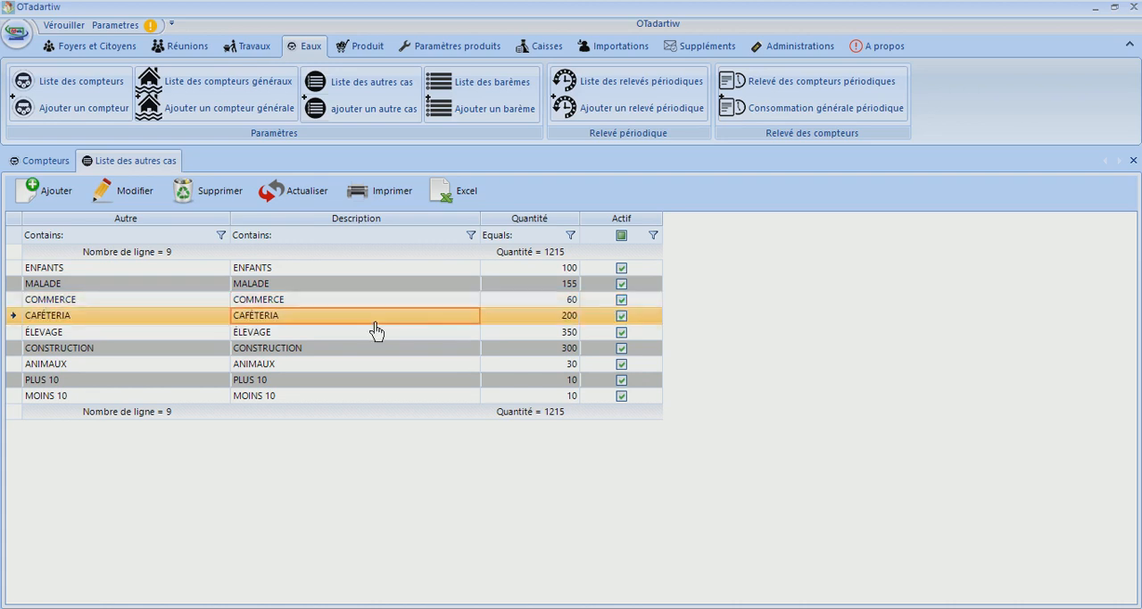
{"action": "left_click", "coordinate": [530, 318]}
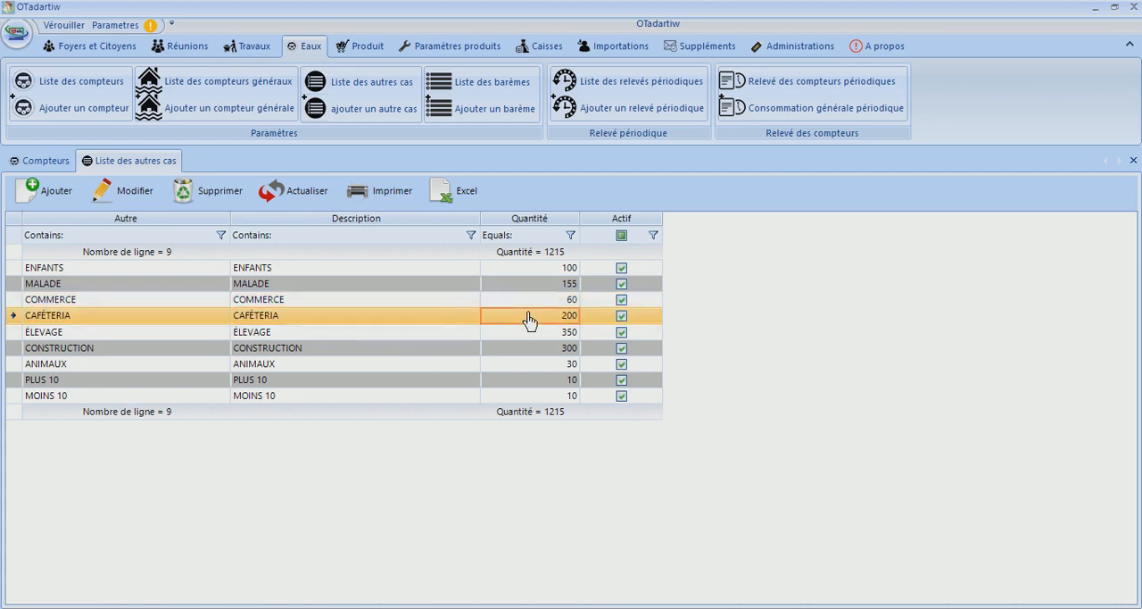
{"action": "left_click", "coordinate": [377, 335]}
{"action": "left_click", "coordinate": [527, 333]}
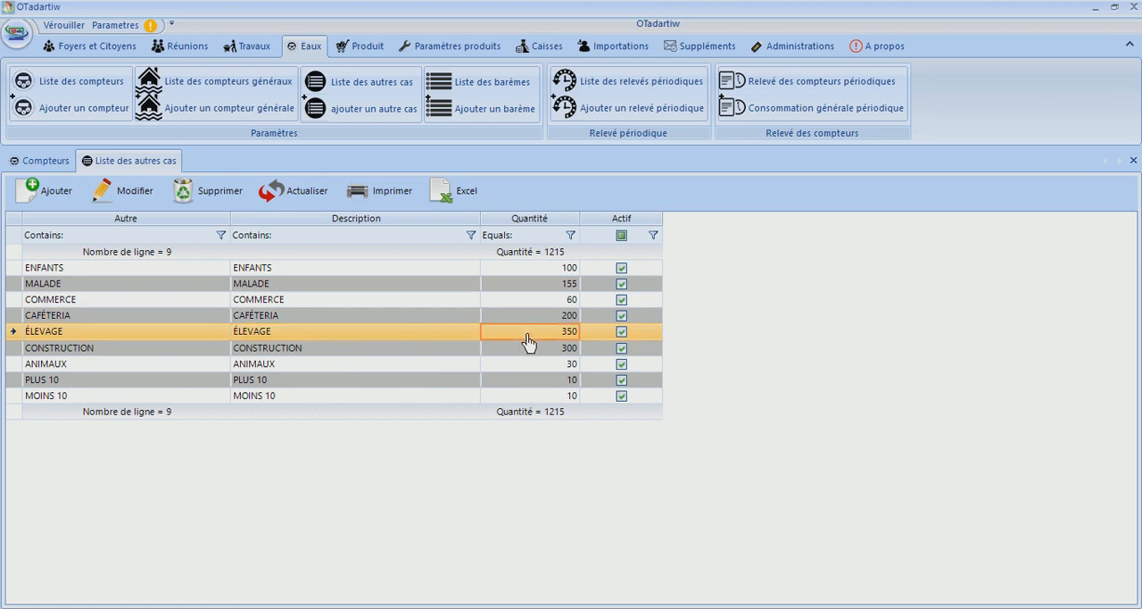
{"action": "left_click", "coordinate": [381, 353]}
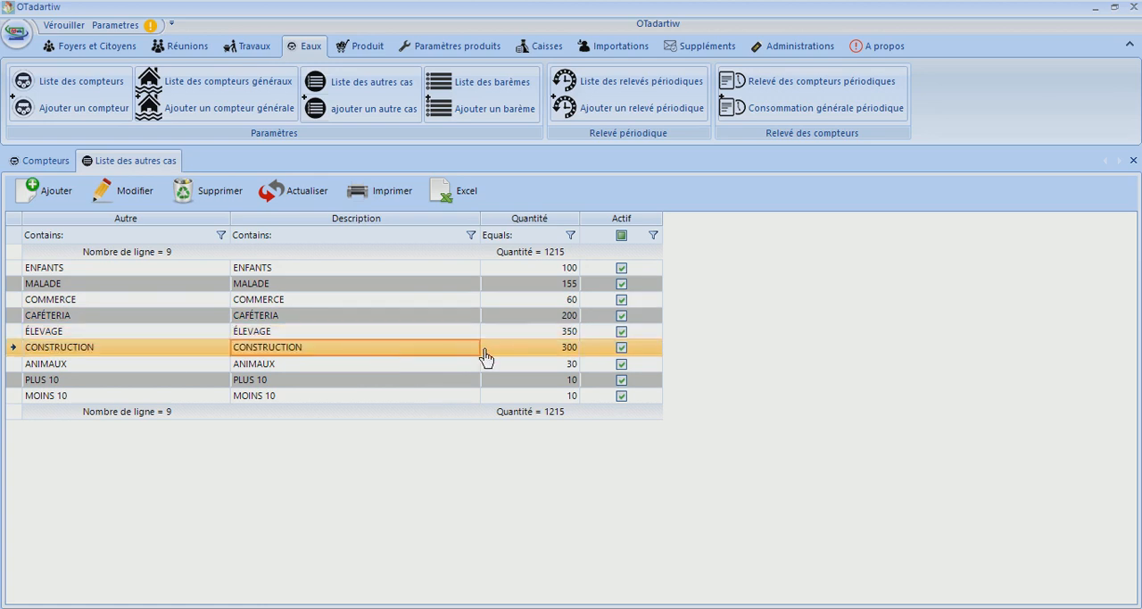
{"action": "left_click", "coordinate": [512, 355]}
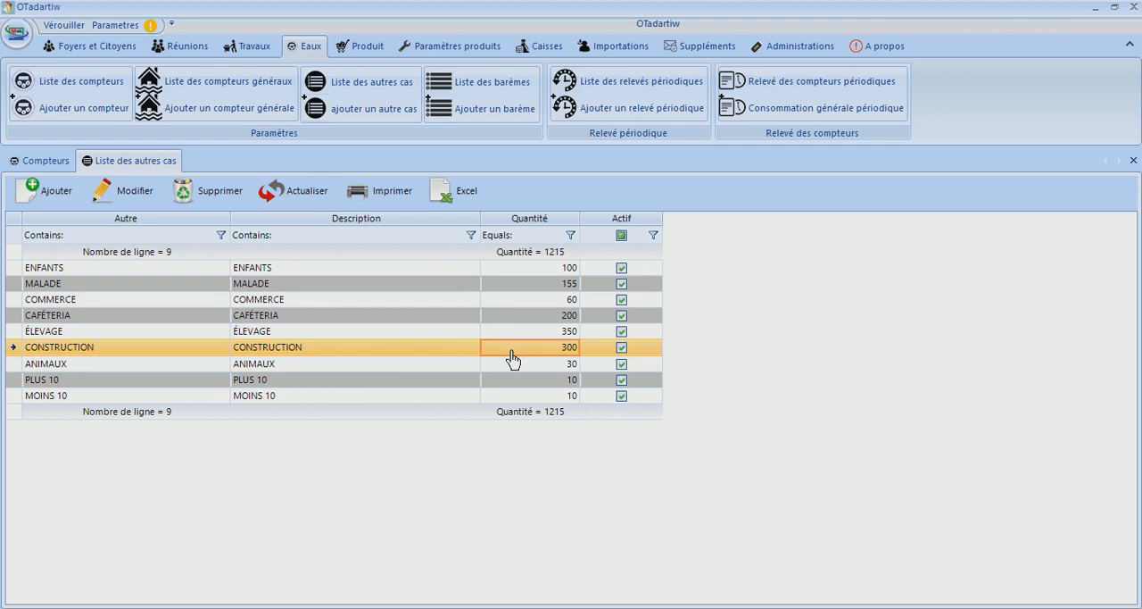
{"action": "left_click", "coordinate": [428, 370]}
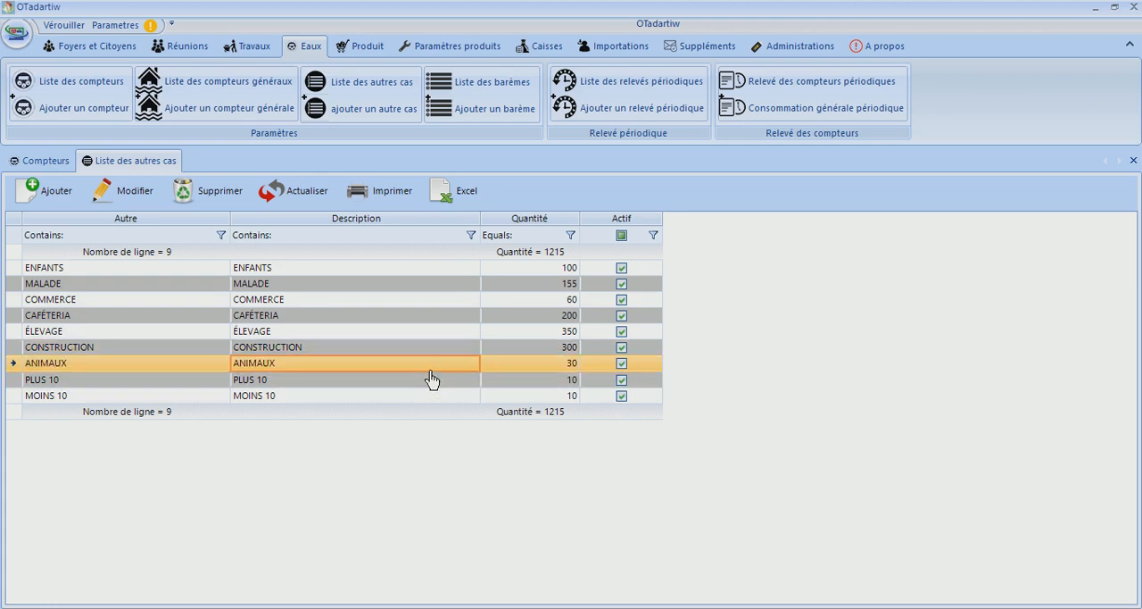
{"action": "left_click", "coordinate": [560, 368]}
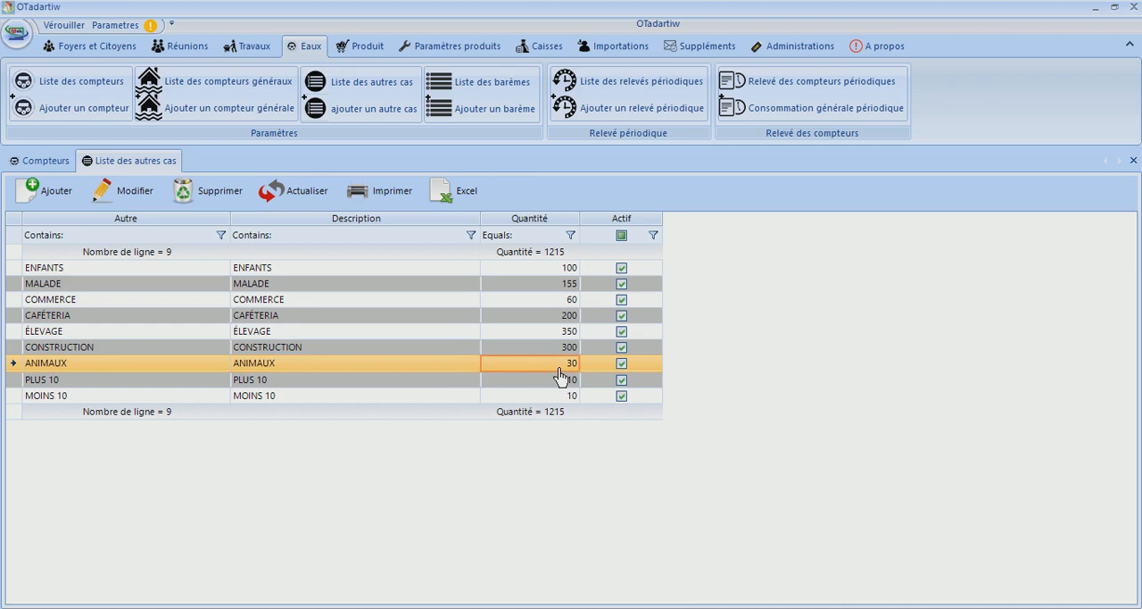
{"action": "left_click", "coordinate": [474, 387]}
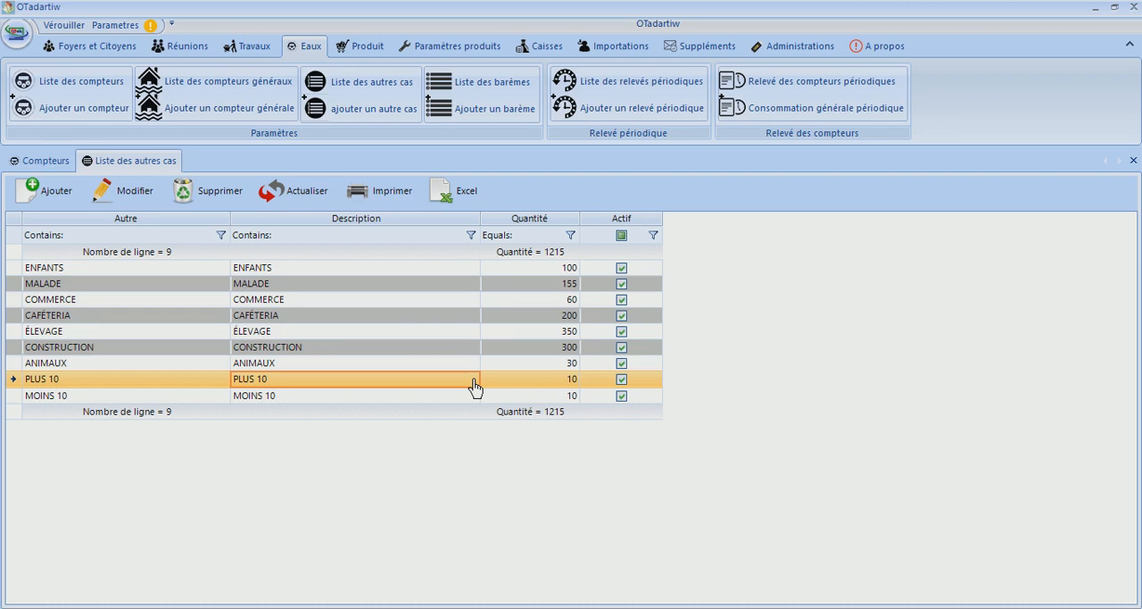
{"action": "left_click", "coordinate": [352, 396]}
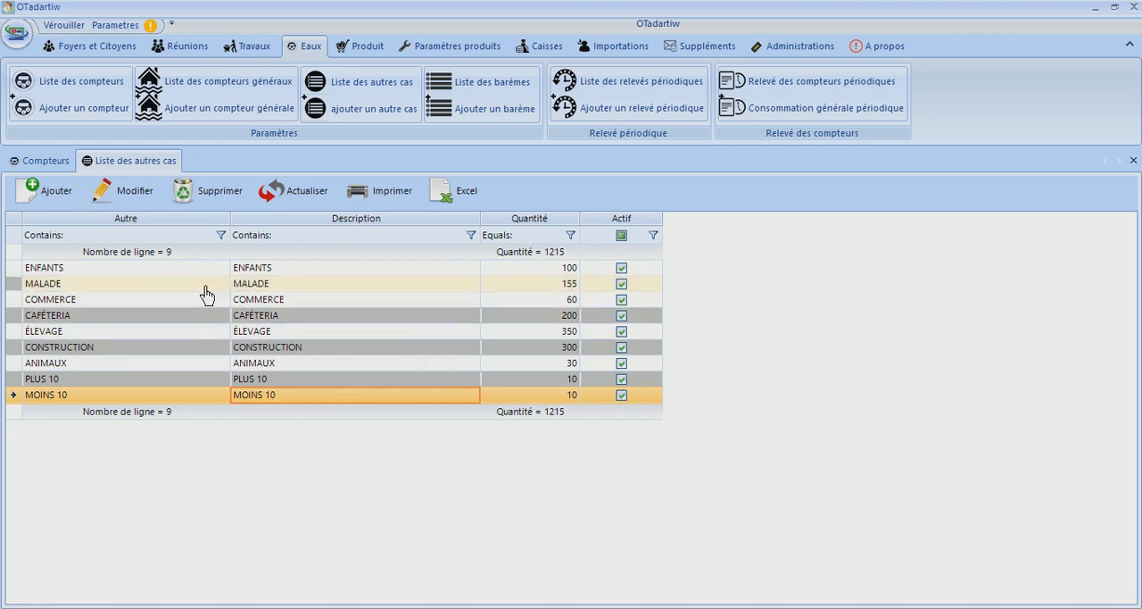
Open the ÉLEVAGE case for modification, review its name, description and quantity, and close it without saving
{"action": "left_click", "coordinate": [88, 334]}
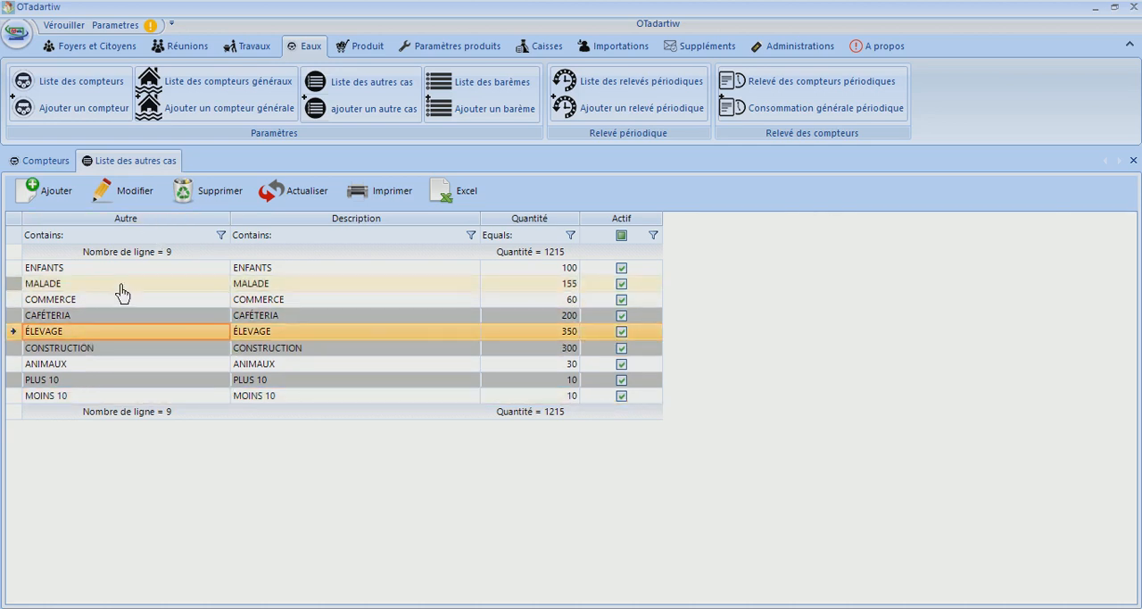
{"action": "left_click", "coordinate": [123, 191]}
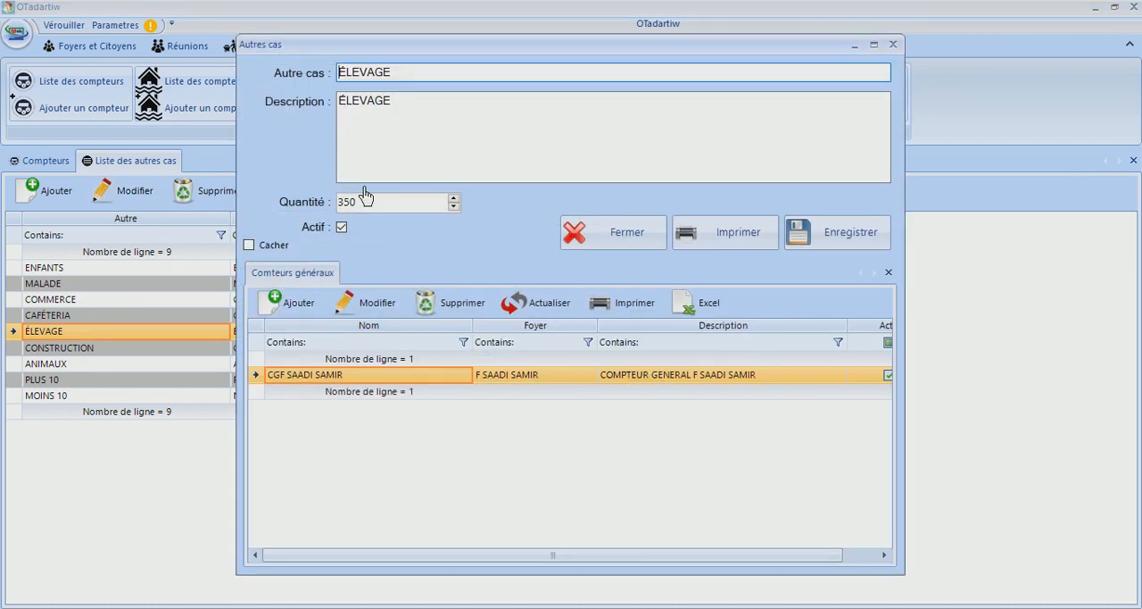
{"action": "left_click_drag", "start_coordinate": [398, 75], "coordinate": [267, 72]}
{"action": "left_click", "coordinate": [373, 109]}
{"action": "left_click_drag", "start_coordinate": [401, 107], "coordinate": [212, 84]}
{"action": "left_click_drag", "start_coordinate": [370, 202], "coordinate": [225, 190]}
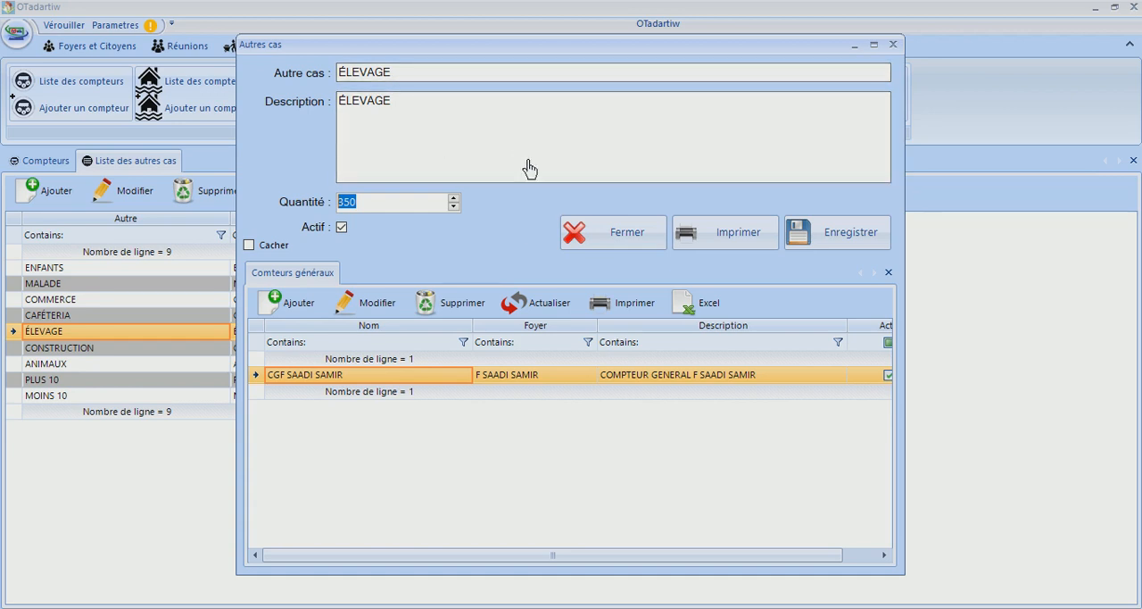
{"action": "left_click", "coordinate": [624, 231]}
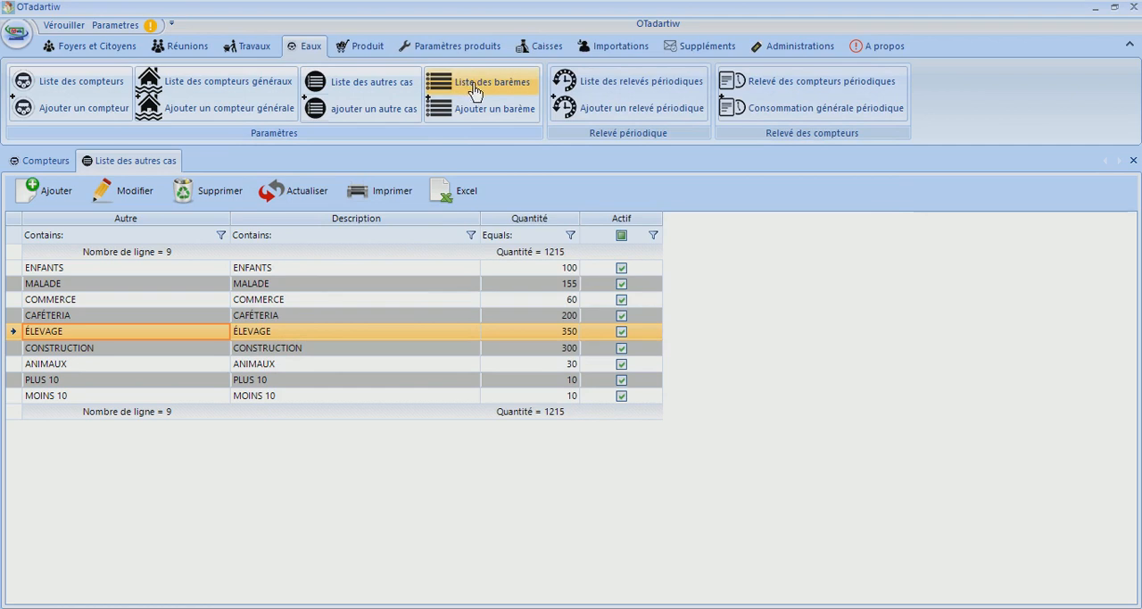
Open the Eaux settings and examine the daily water quantities for Foyers, Citoyens and Compteurs
{"action": "left_click", "coordinate": [129, 32]}
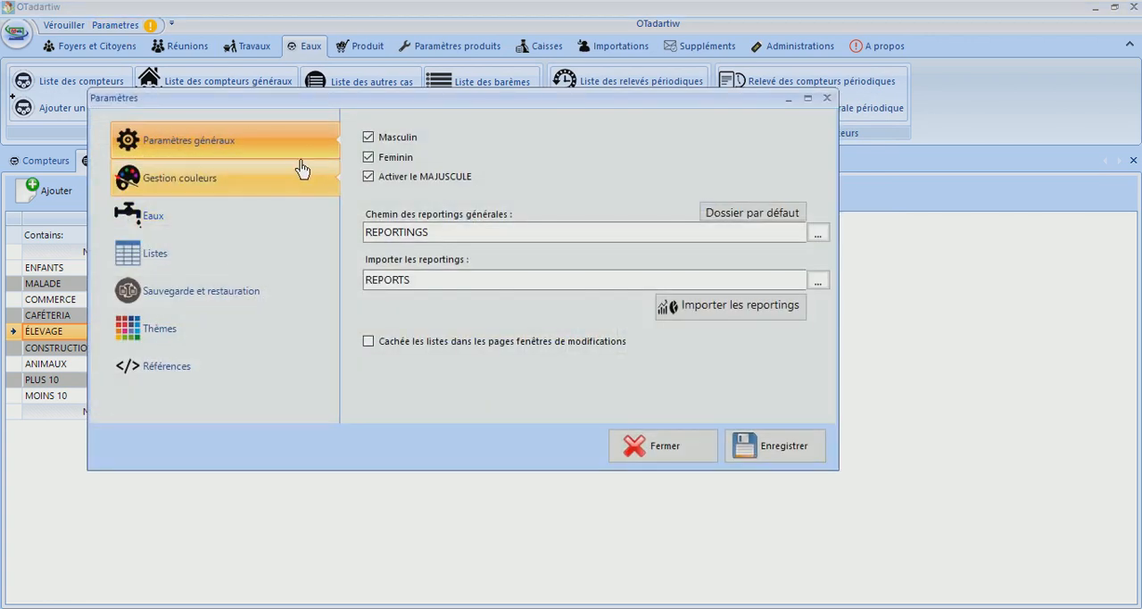
{"action": "left_click", "coordinate": [259, 230]}
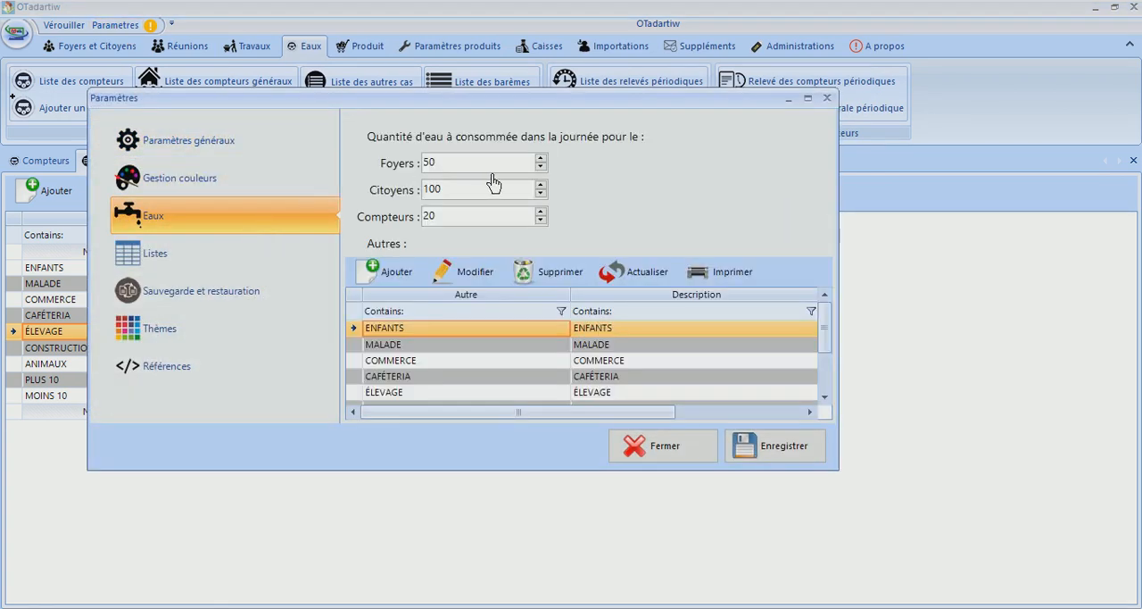
{"action": "left_click", "coordinate": [459, 167]}
{"action": "left_click", "coordinate": [449, 196]}
{"action": "left_click", "coordinate": [449, 218]}
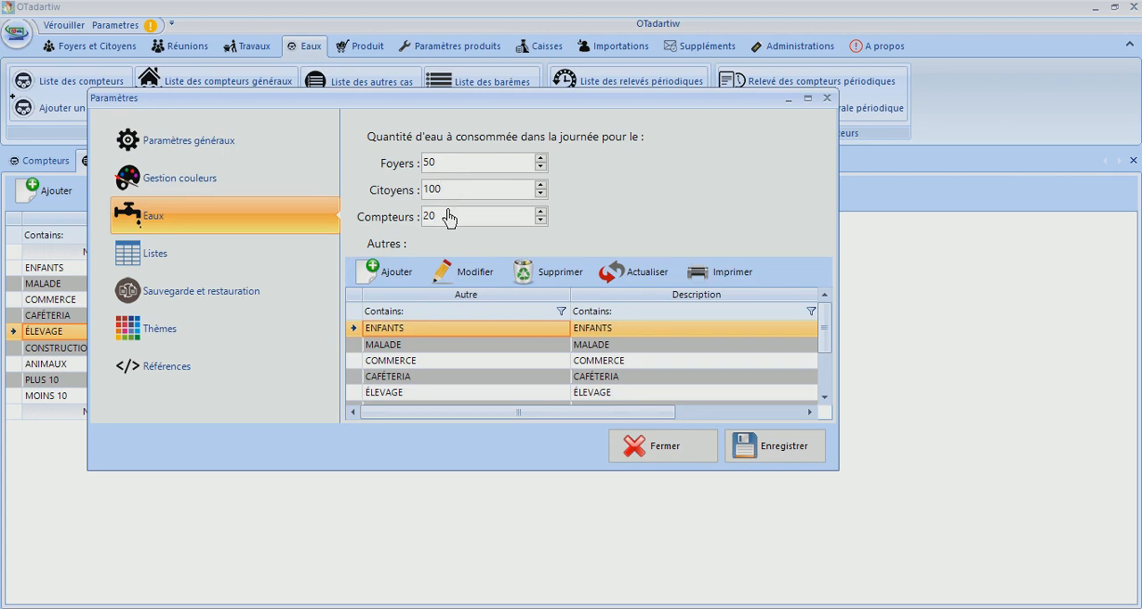
Examine the daily water quantities for Foyers and Citoyens in the Eaux settings, keeping Foyers at 50 and Citoyens at 100
{"action": "left_click", "coordinate": [446, 170]}
{"action": "left_click", "coordinate": [450, 194]}
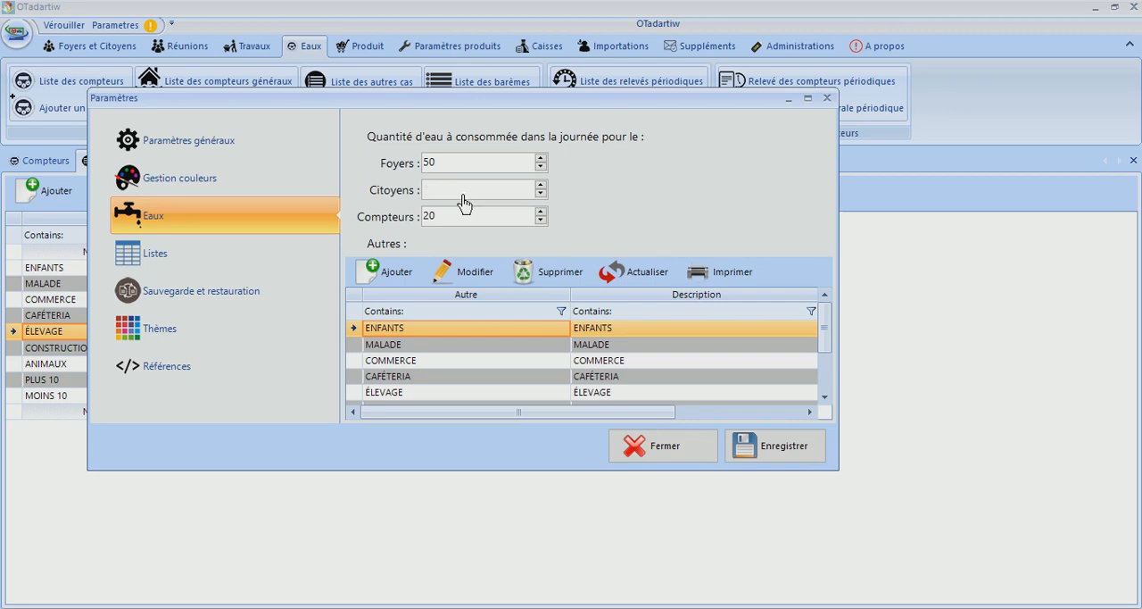
{"action": "left_click_drag", "start_coordinate": [464, 195], "coordinate": [275, 173]}
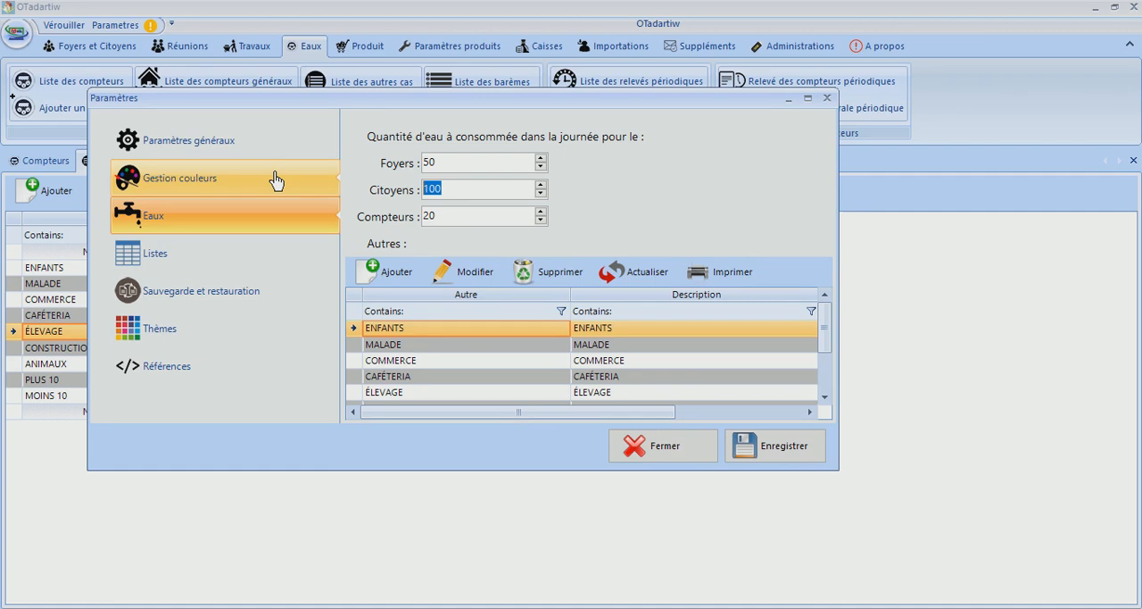
{"action": "left_click", "coordinate": [445, 165]}
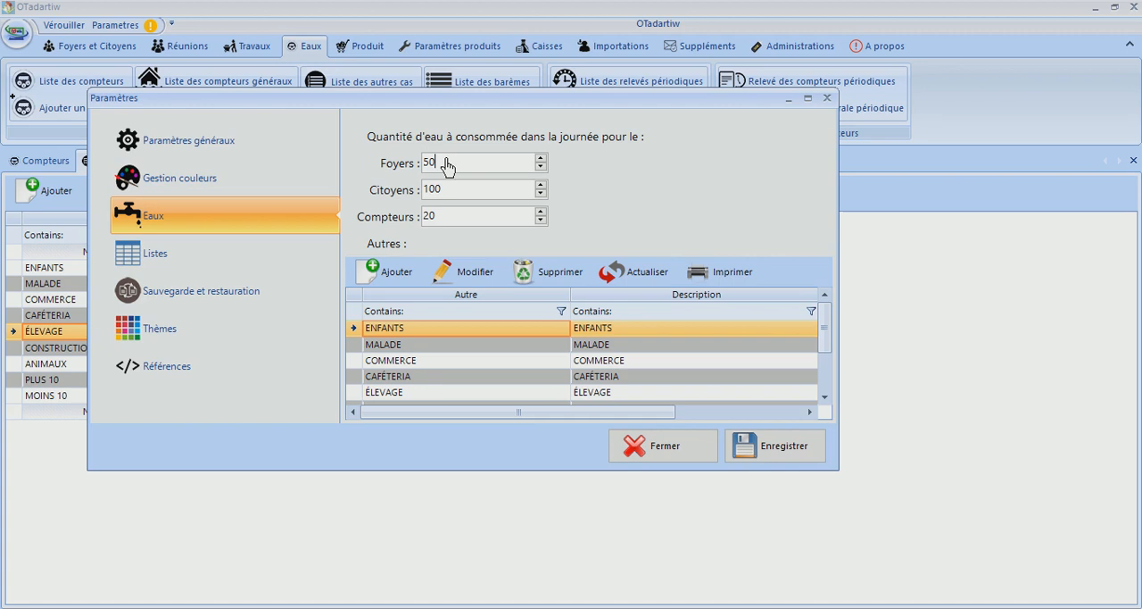
{"action": "left_click_drag", "start_coordinate": [445, 165], "coordinate": [399, 165]}
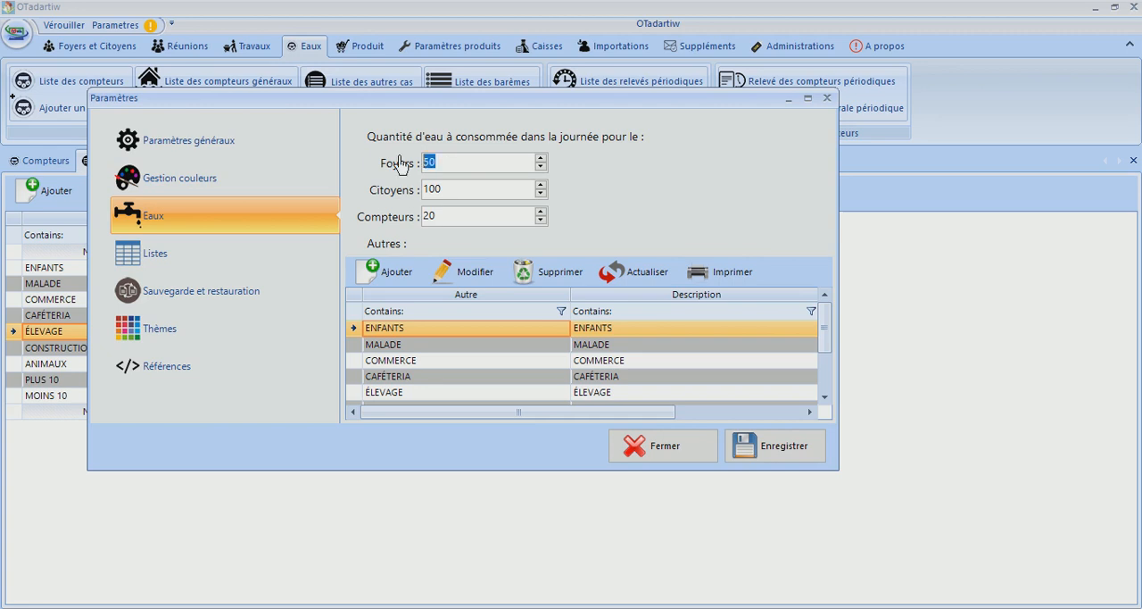
Set the daily water quantity for Compteurs to 0, check the quantities of the other cases, and save the settings
{"action": "left_click", "coordinate": [481, 220]}
{"action": "key", "text": "BackSpace"}
{"action": "key", "text": "BackSpace"}
{"action": "left_click", "coordinate": [477, 198]}
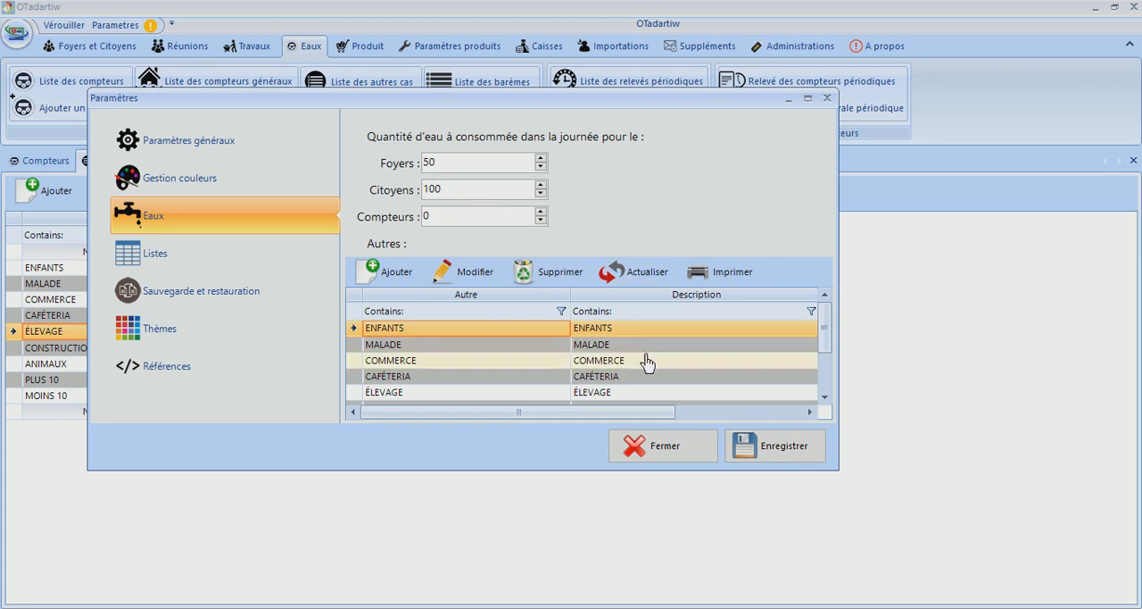
{"action": "left_click_drag", "start_coordinate": [563, 412], "coordinate": [749, 396]}
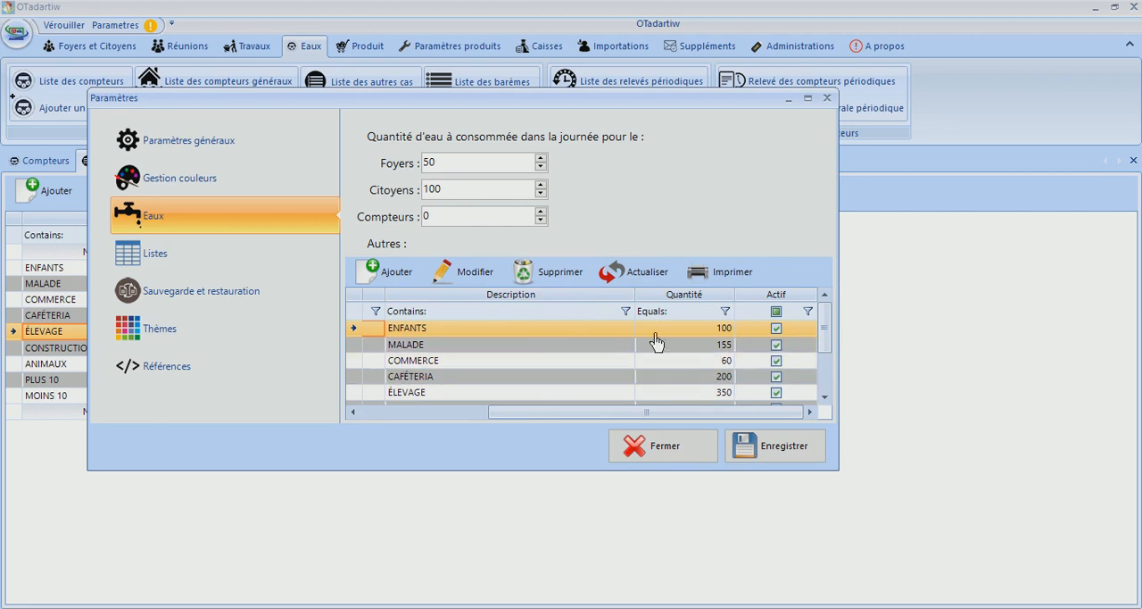
{"action": "left_click", "coordinate": [784, 450]}
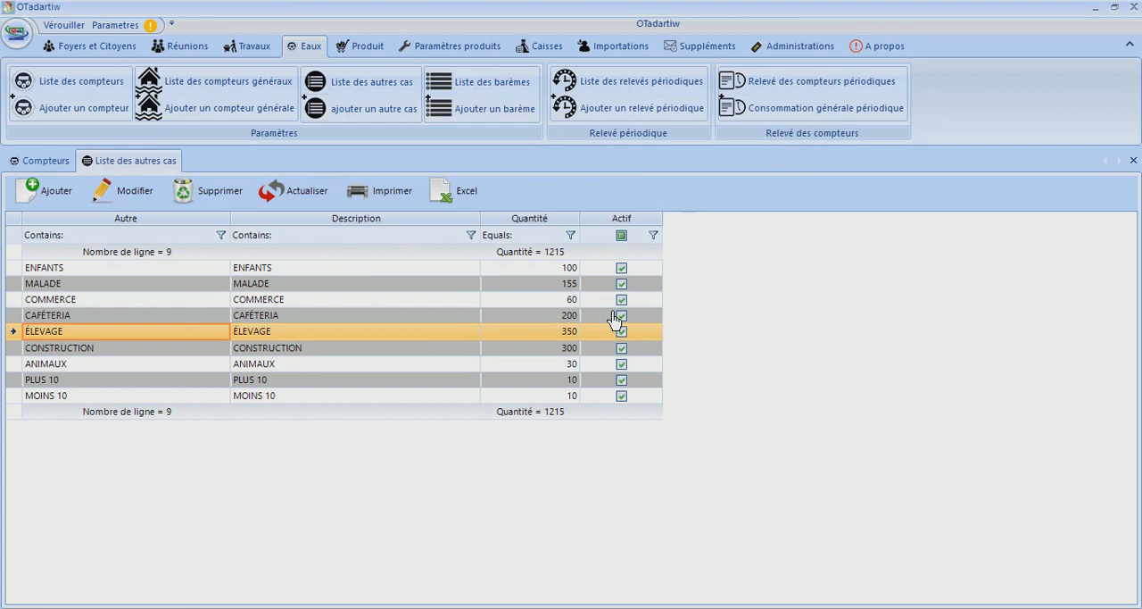
Reopen the Eaux settings, check the saved daily quantity for Compteurs, and close them without saving
{"action": "left_click", "coordinate": [112, 26]}
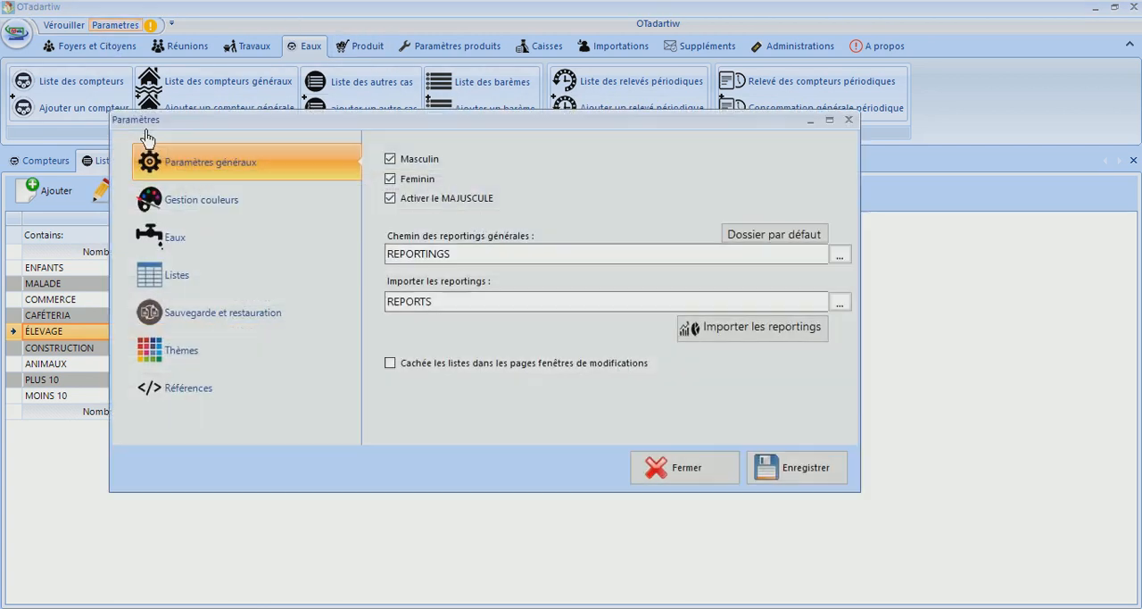
{"action": "left_click", "coordinate": [174, 239]}
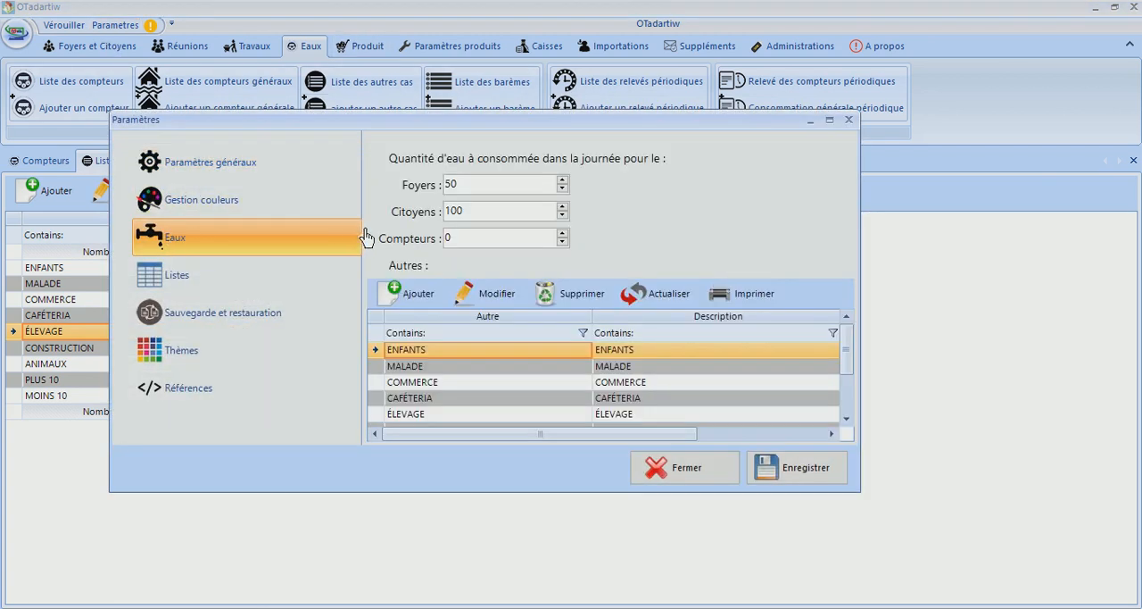
{"action": "left_click", "coordinate": [452, 246]}
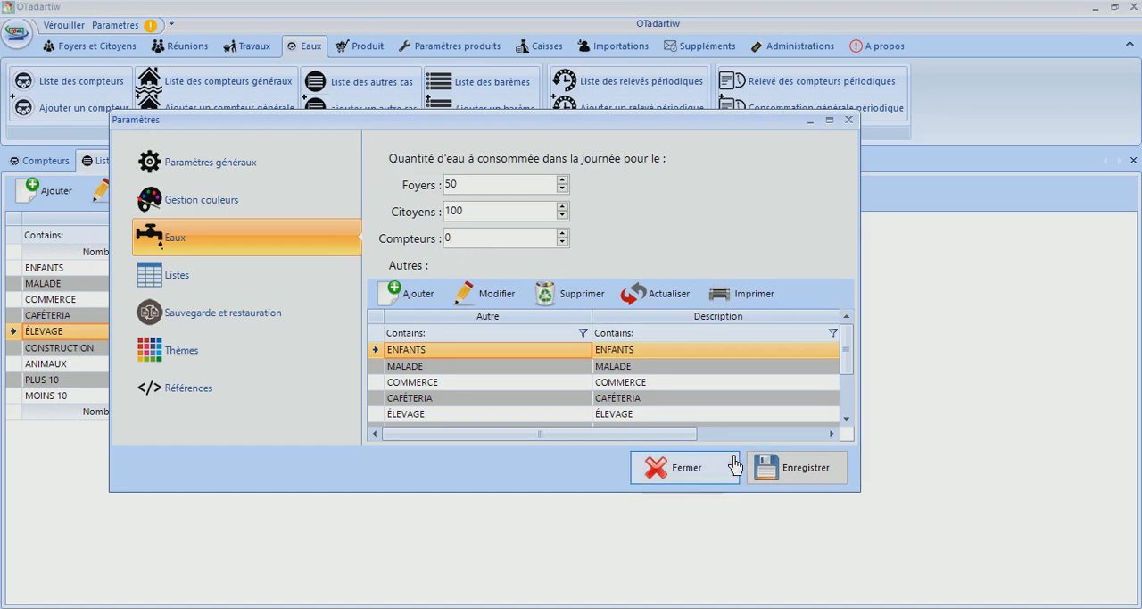
{"action": "left_click", "coordinate": [687, 466]}
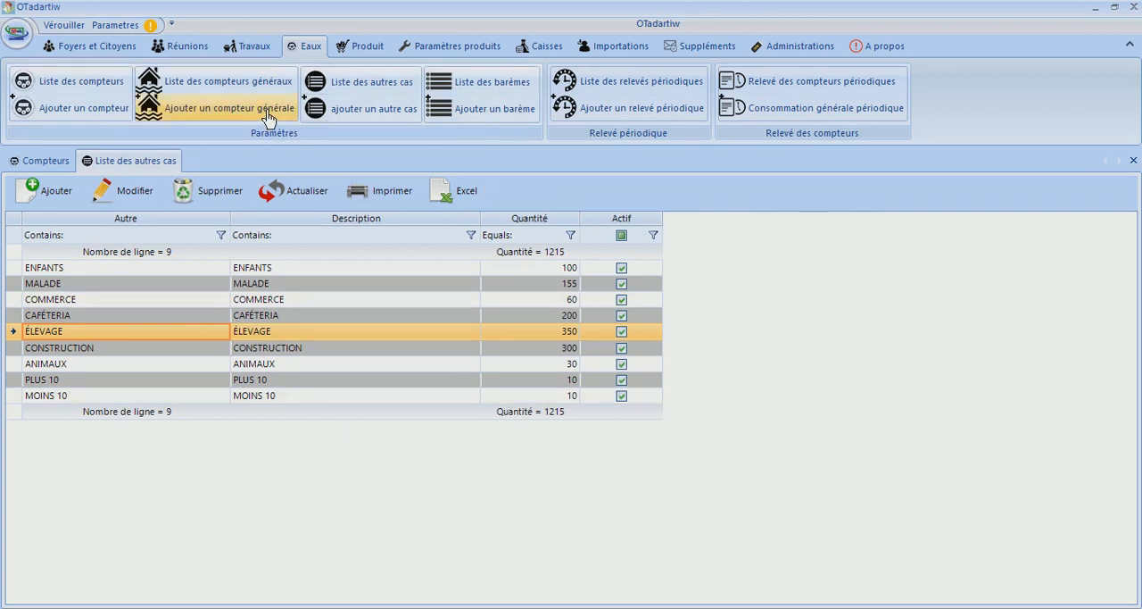
Open the list of barèmes and examine the minimum, maximum and price of the ENTRE 1 ET 100 and ENTRE 101 ET 200 ranges
{"action": "left_click", "coordinate": [444, 89]}
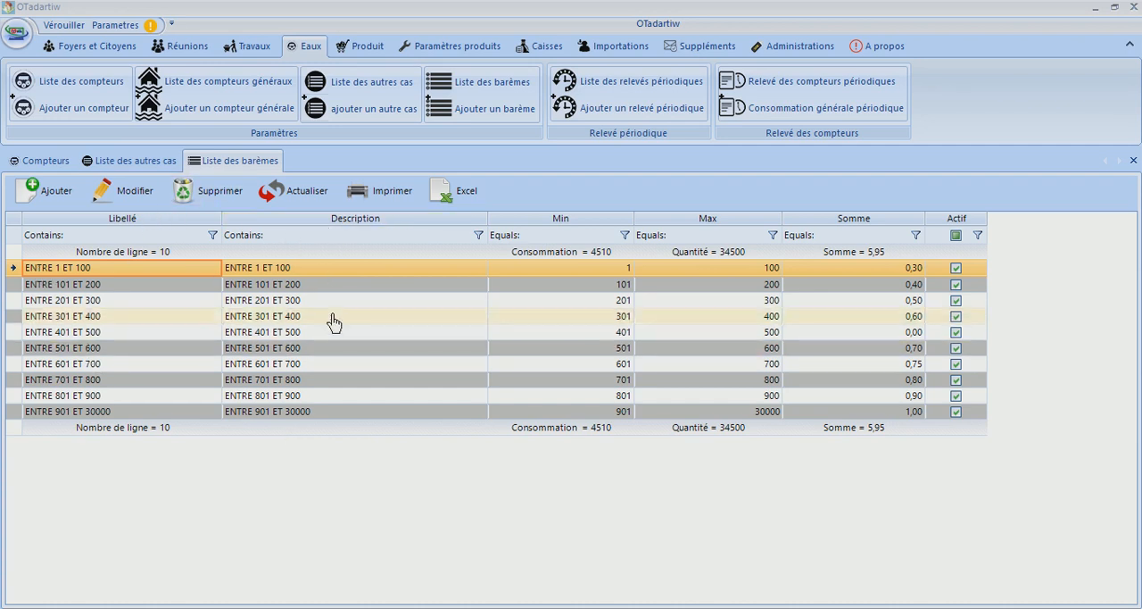
{"action": "left_click", "coordinate": [591, 274]}
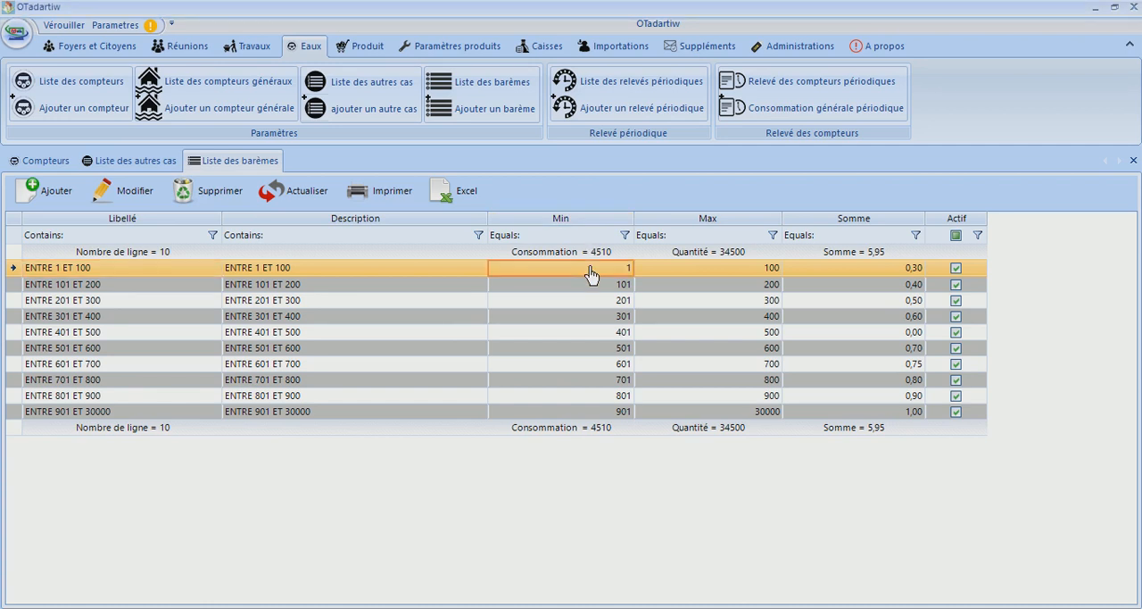
{"action": "left_click", "coordinate": [719, 271]}
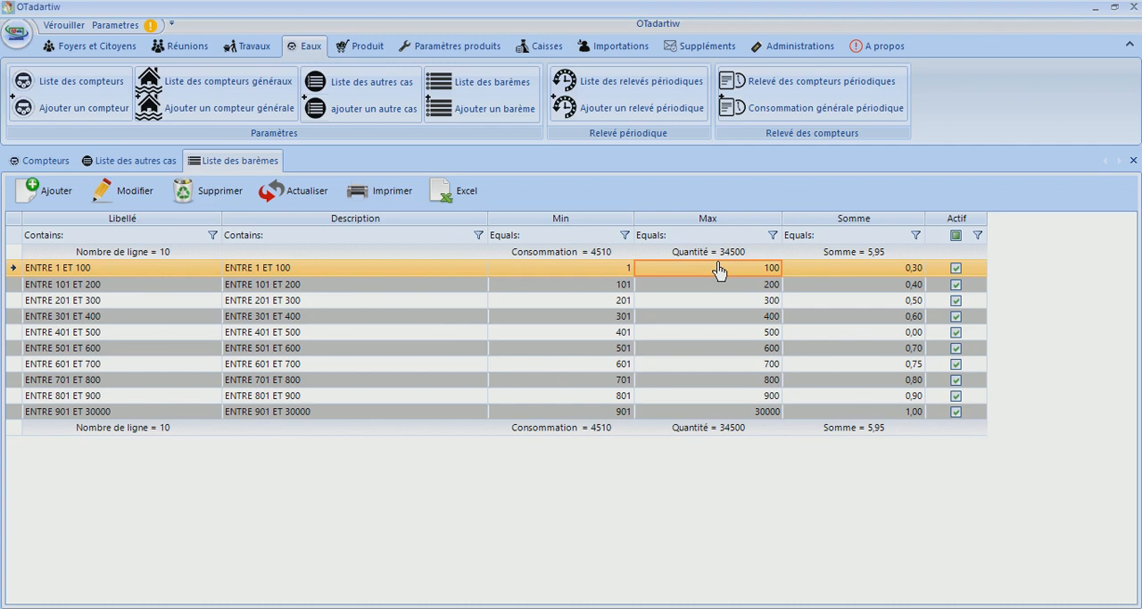
{"action": "left_click", "coordinate": [624, 285]}
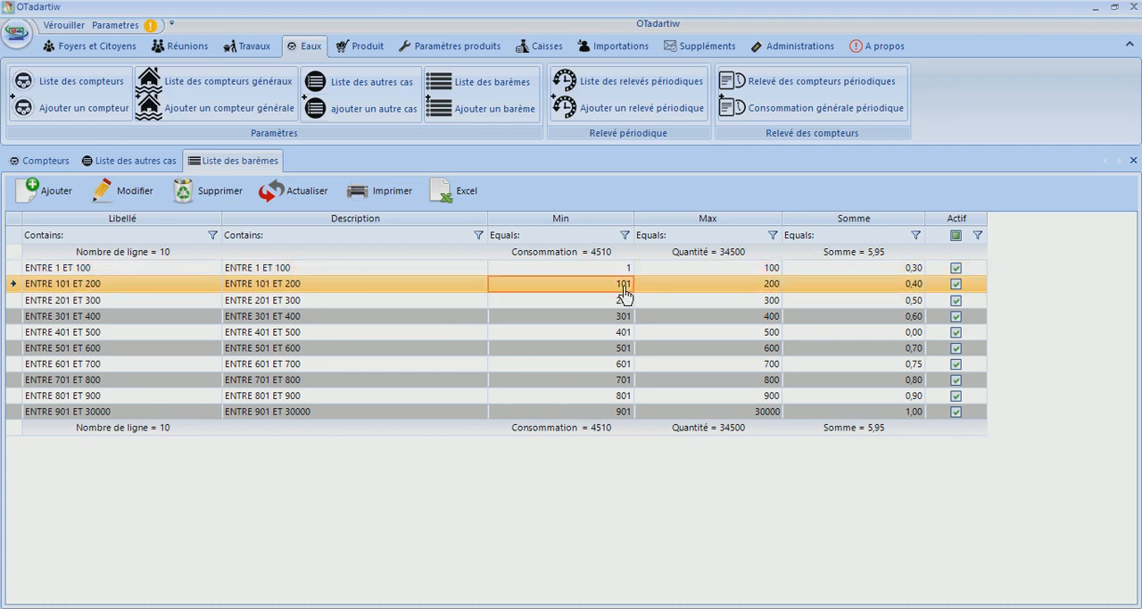
{"action": "left_click", "coordinate": [761, 294]}
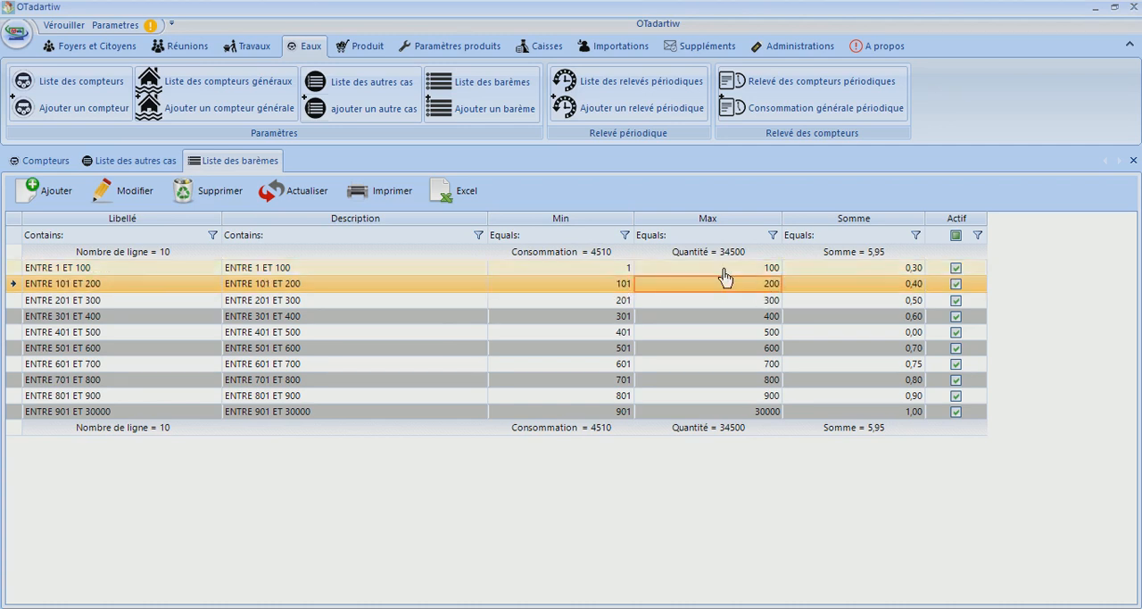
{"action": "left_click", "coordinate": [625, 271]}
{"action": "left_click", "coordinate": [730, 272]}
{"action": "left_click", "coordinate": [901, 274]}
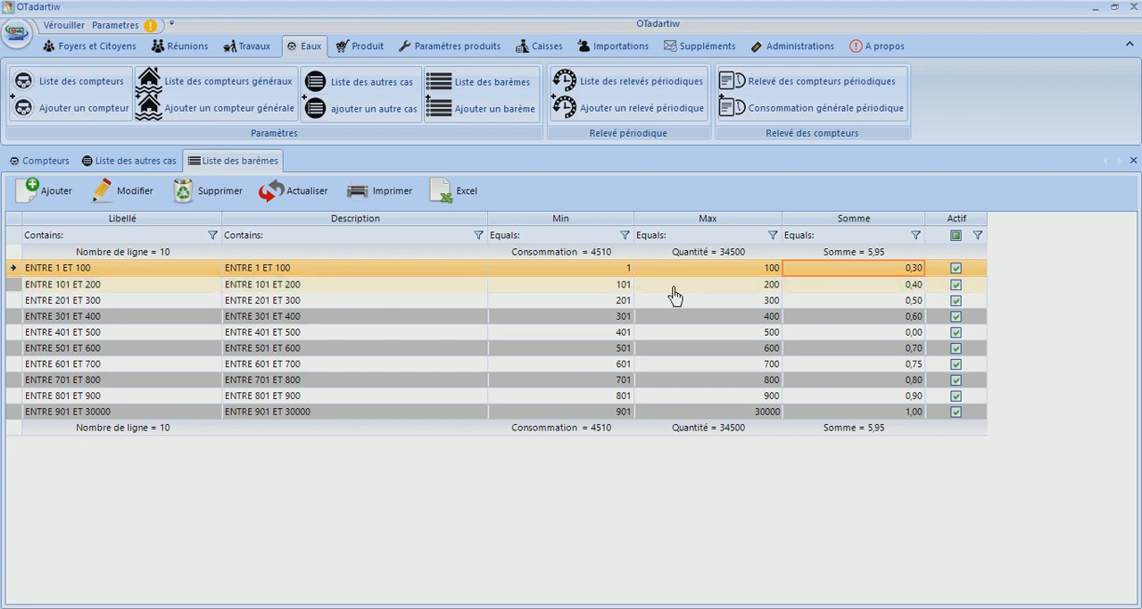
{"action": "left_click", "coordinate": [853, 284]}
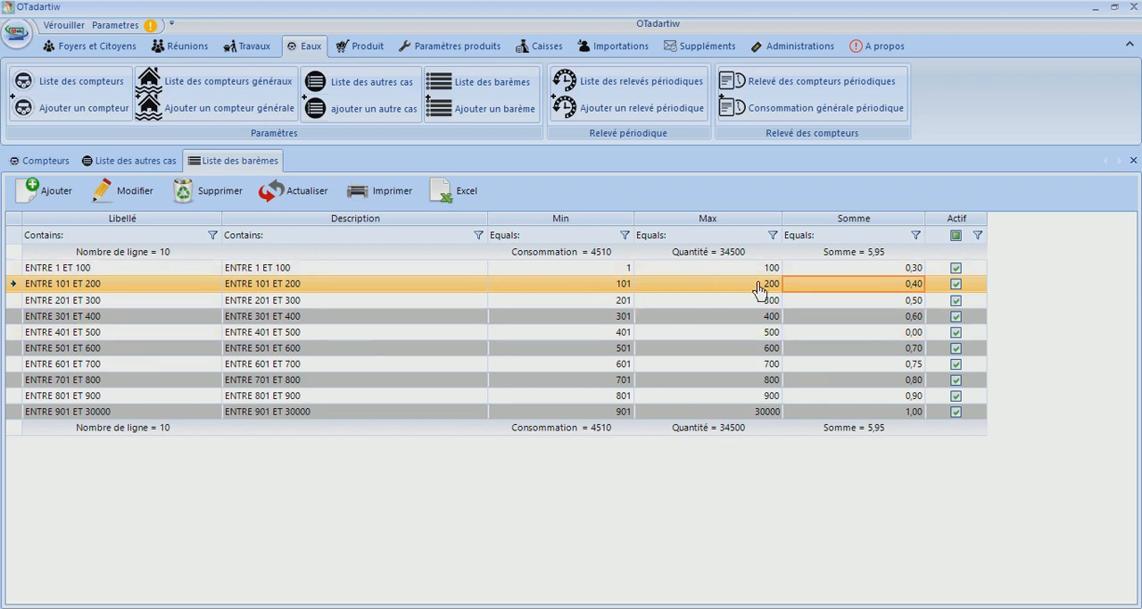
Open the ENTRE 201 ET 300 barème, set its minimum to 202, and save the change
{"action": "left_click", "coordinate": [619, 305]}
{"action": "double_click", "coordinate": [589, 302]}
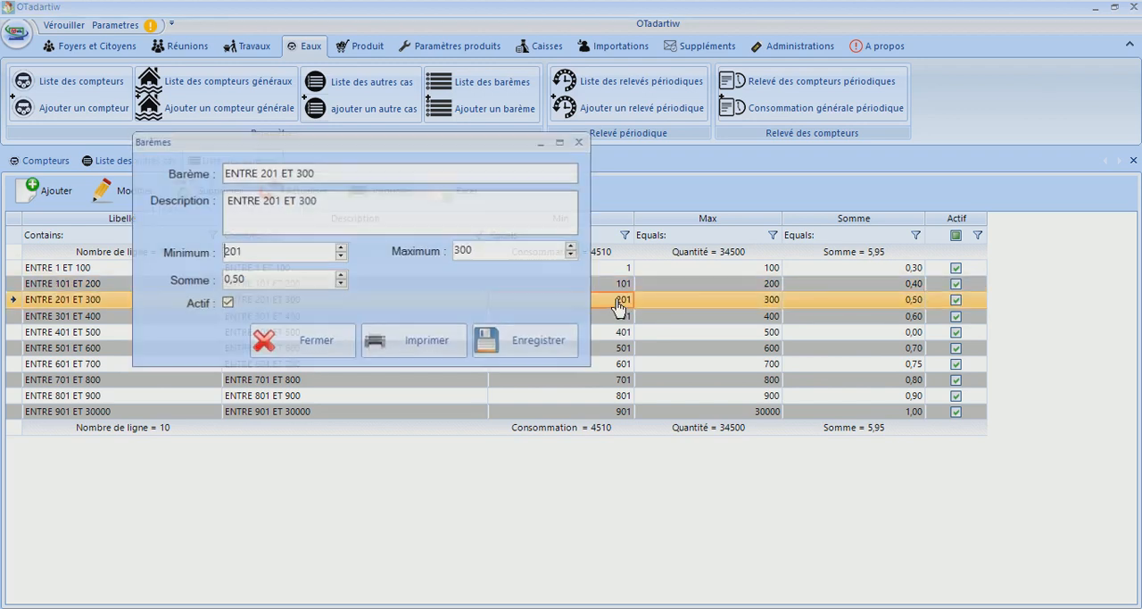
{"action": "left_click", "coordinate": [271, 253]}
{"action": "key", "text": "BackSpace"}
{"action": "type", "text": "2"}
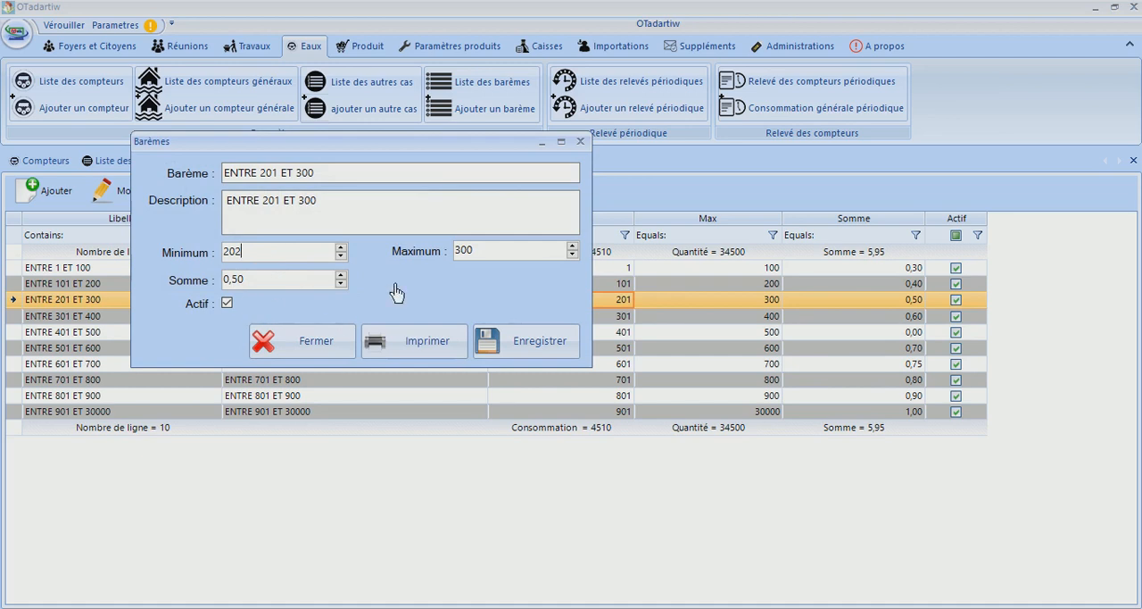
{"action": "left_click", "coordinate": [500, 332]}
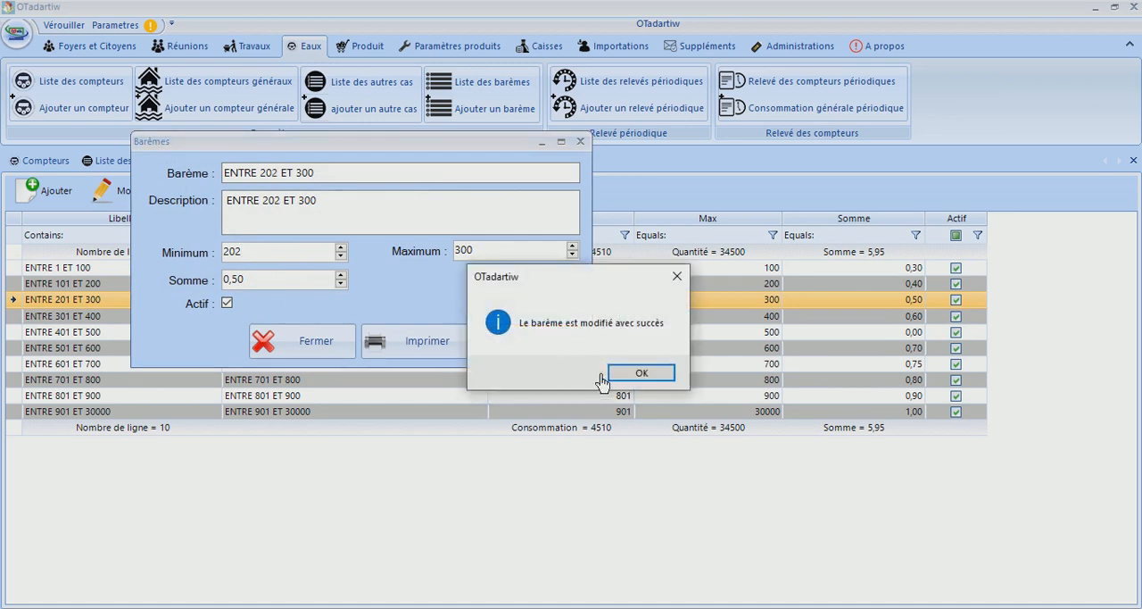
{"action": "left_click", "coordinate": [616, 376]}
{"action": "left_click", "coordinate": [545, 364]}
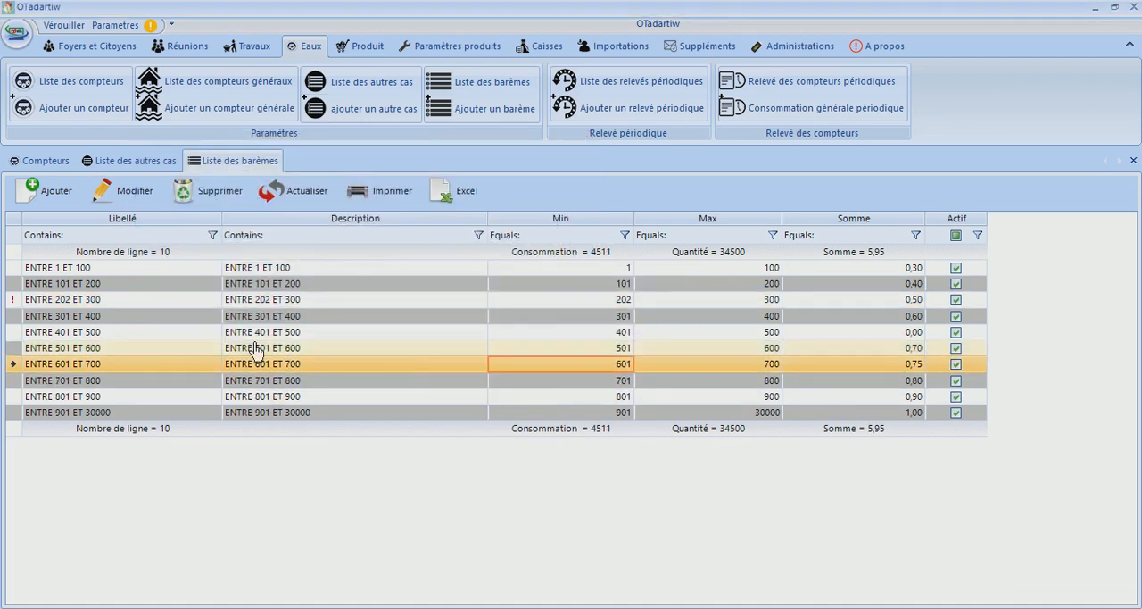
Read the error flagged on the ENTRE 202 ET 300 barème, set its minimum back to 201, and save it
{"action": "mouse_move", "coordinate": [13, 309]}
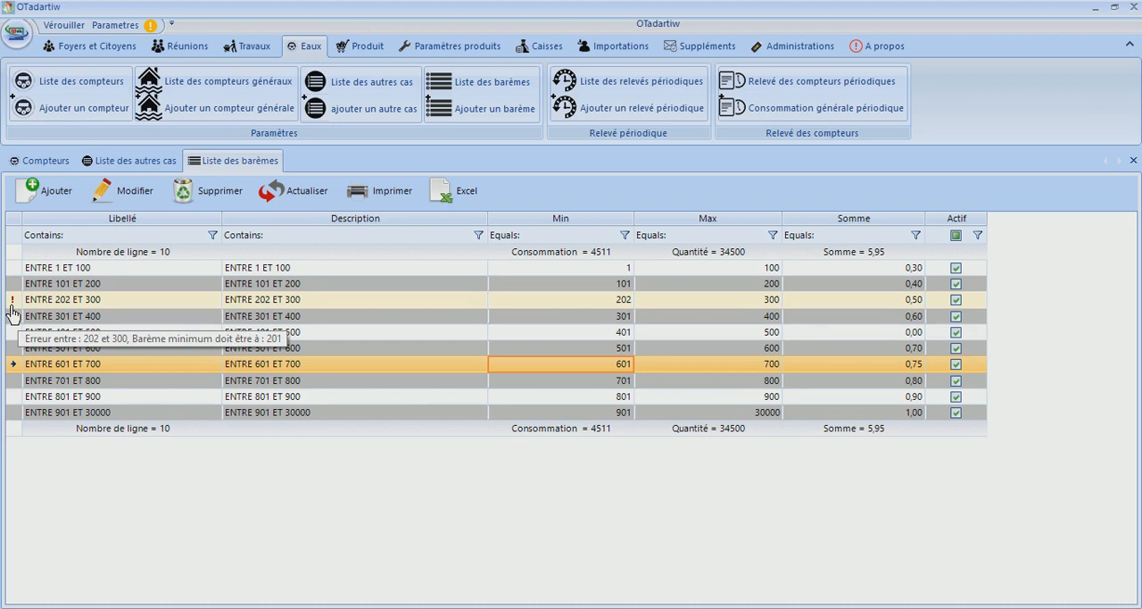
{"action": "left_click_drag", "start_coordinate": [11, 306], "coordinate": [373, 379]}
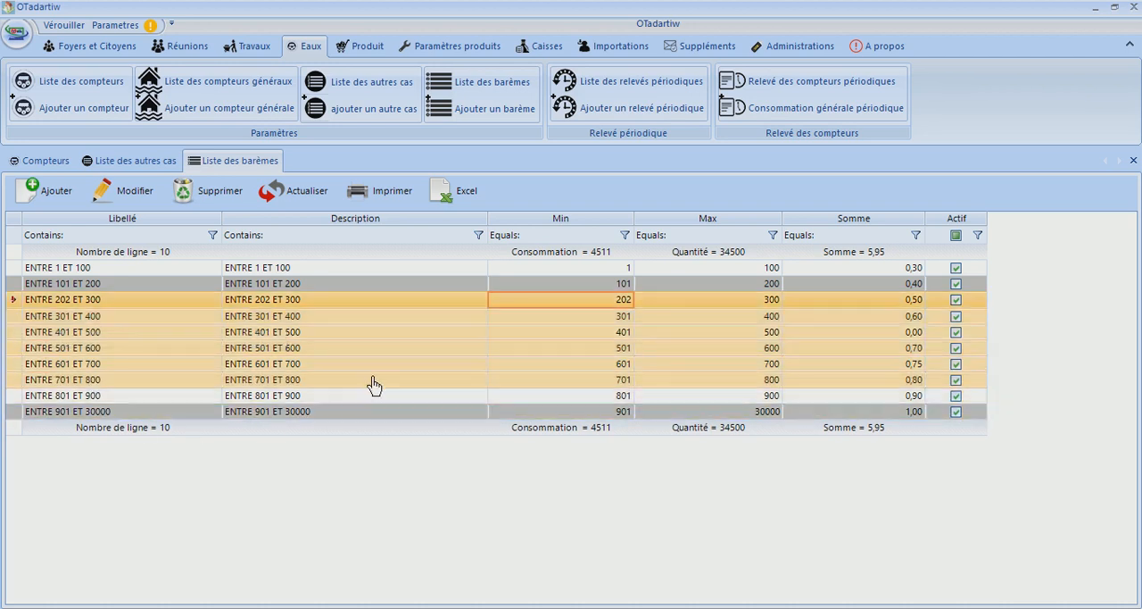
{"action": "left_click", "coordinate": [372, 379]}
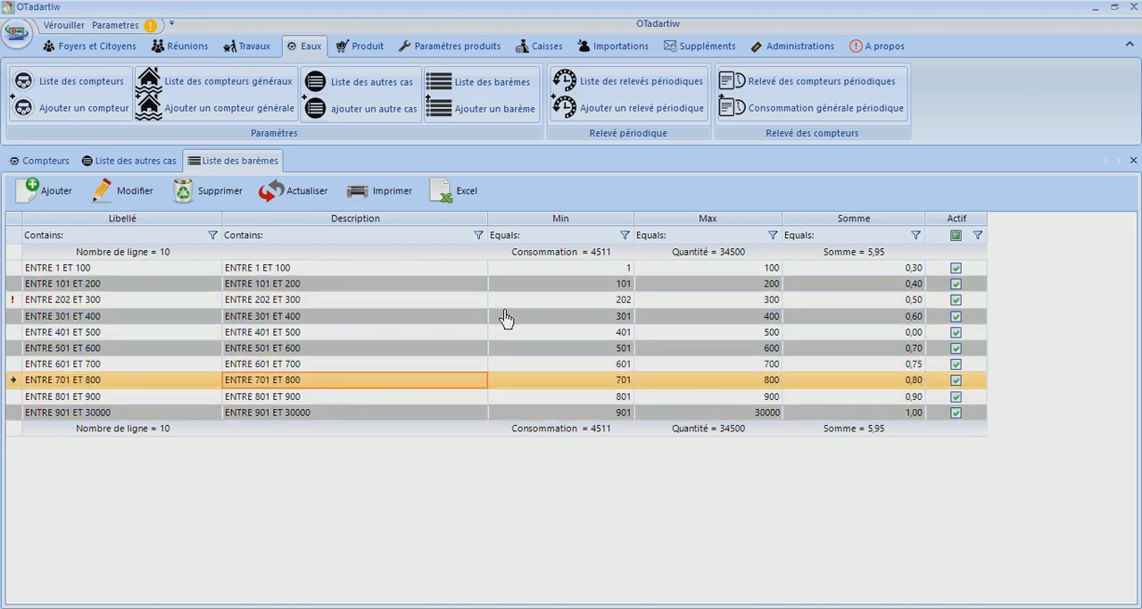
{"action": "left_click", "coordinate": [132, 305]}
{"action": "double_click", "coordinate": [132, 308]}
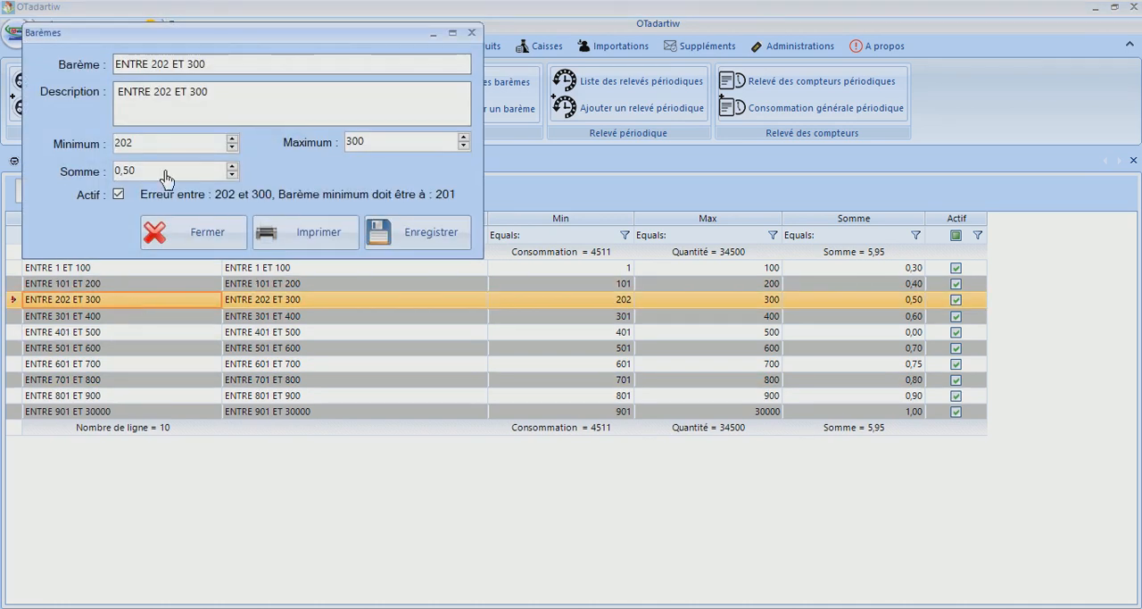
{"action": "left_click", "coordinate": [232, 149]}
{"action": "left_click", "coordinate": [231, 155]}
{"action": "left_click", "coordinate": [429, 250]}
{"action": "left_click", "coordinate": [629, 375]}
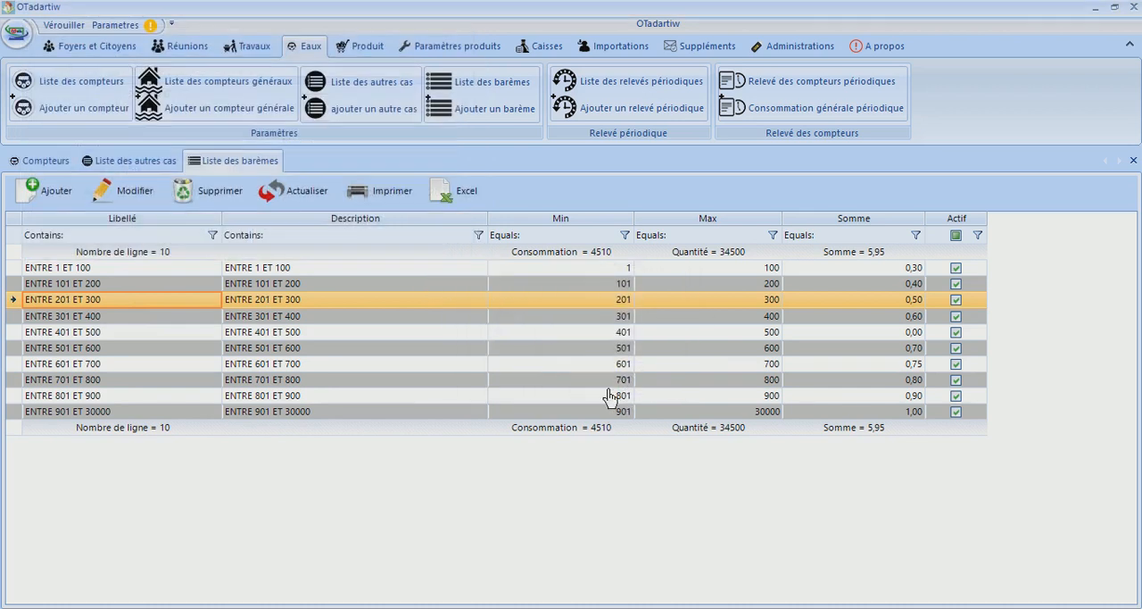
{"action": "left_click", "coordinate": [473, 349]}
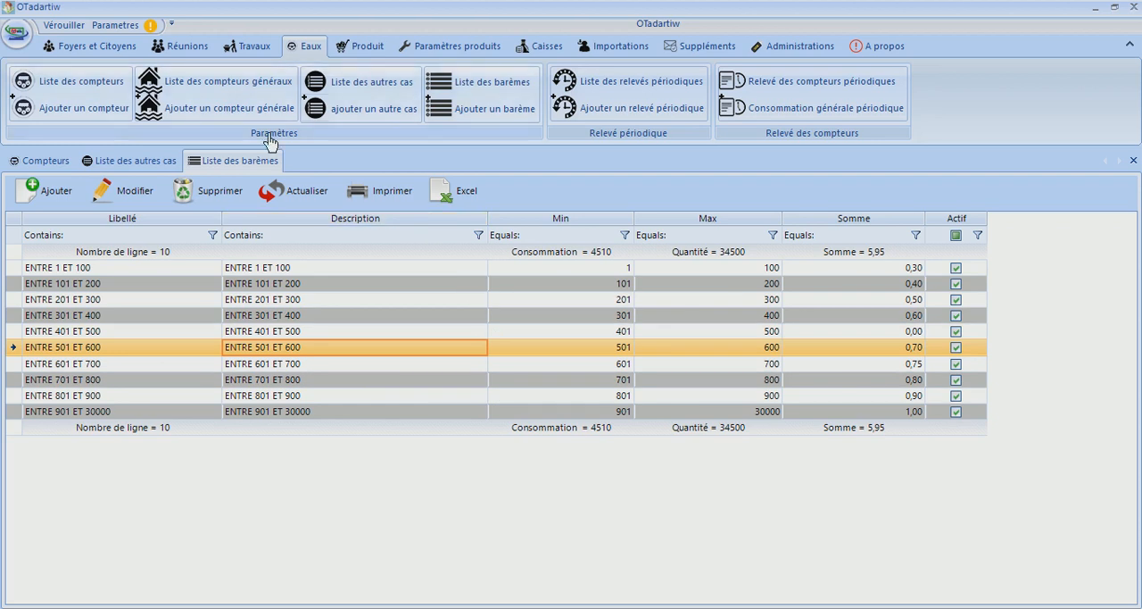
Open the list of general meters and open the fifth listed general meter for modification
{"action": "left_click", "coordinate": [236, 87]}
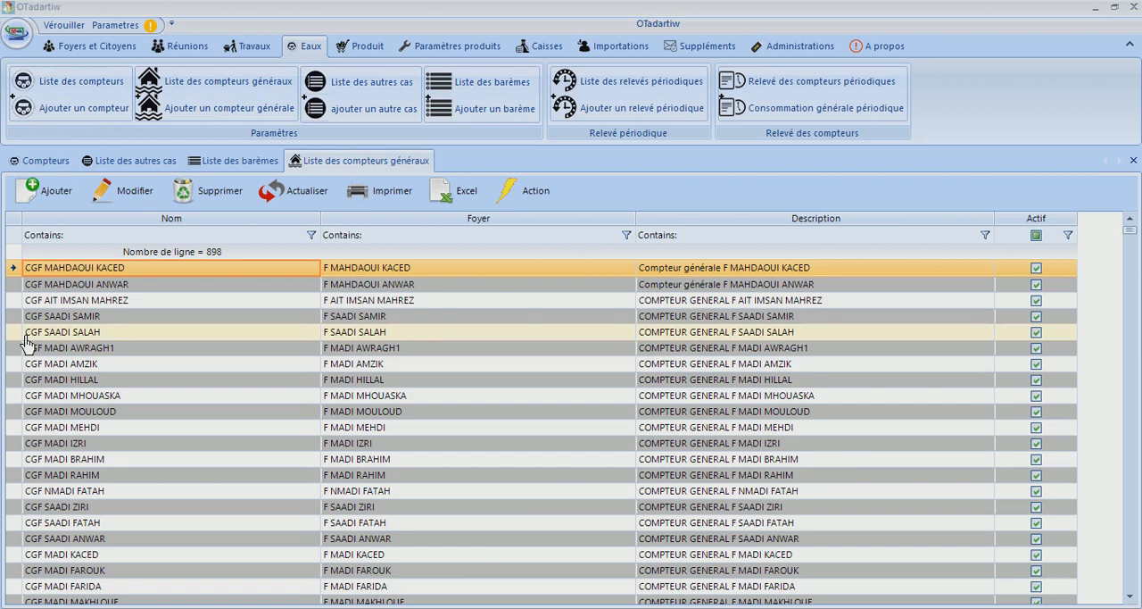
{"action": "left_click", "coordinate": [88, 332]}
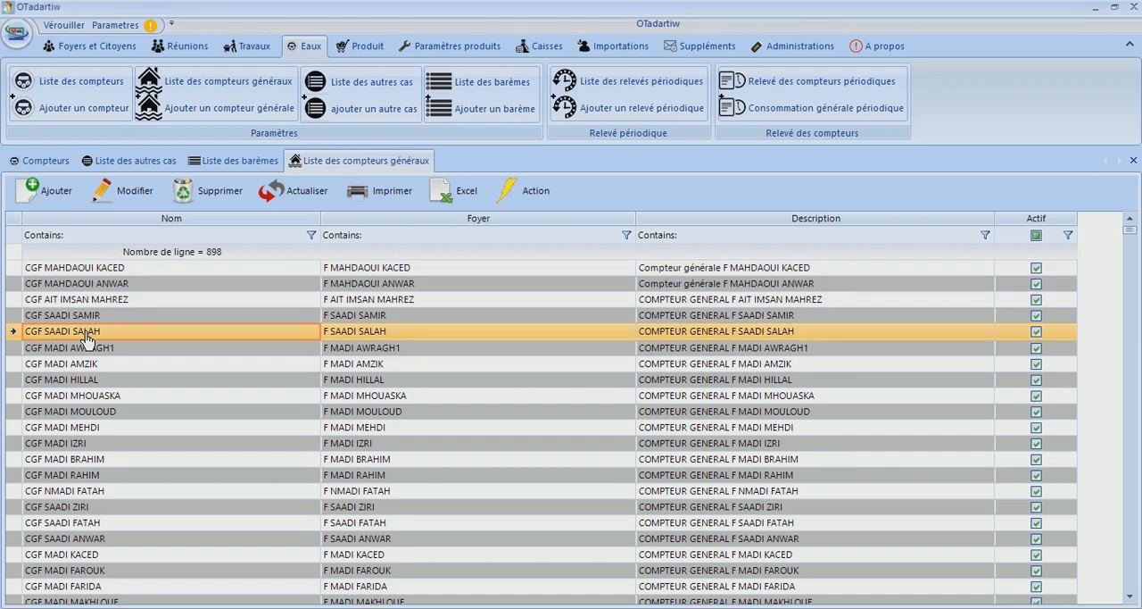
{"action": "left_click", "coordinate": [125, 198]}
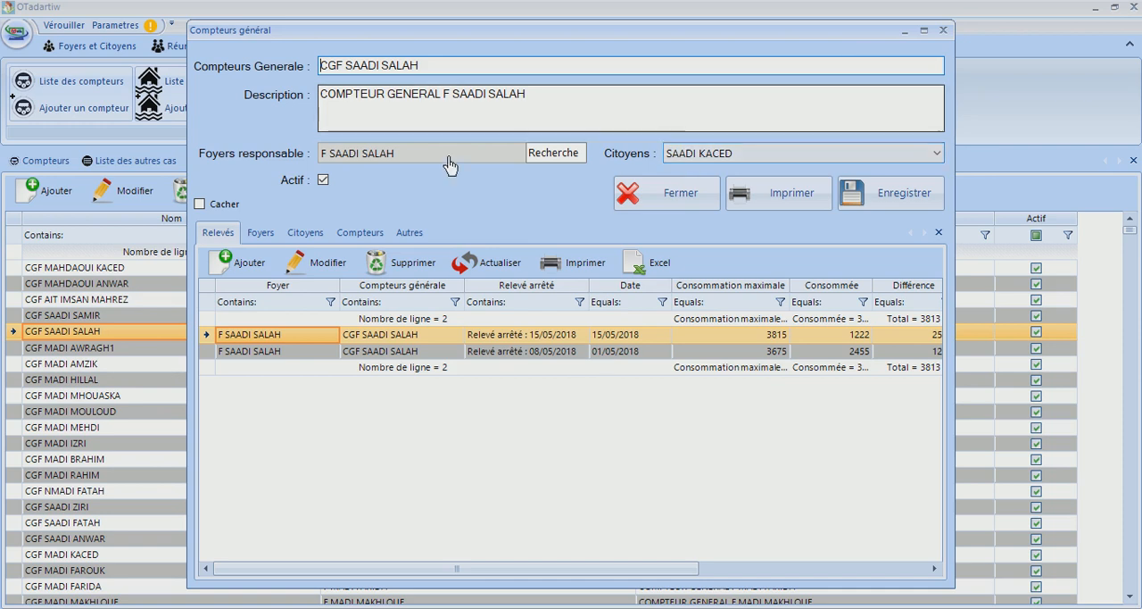
Examine the meters, households and citizens attached to the general meter, including the second meter in its list
{"action": "left_click", "coordinate": [366, 235]}
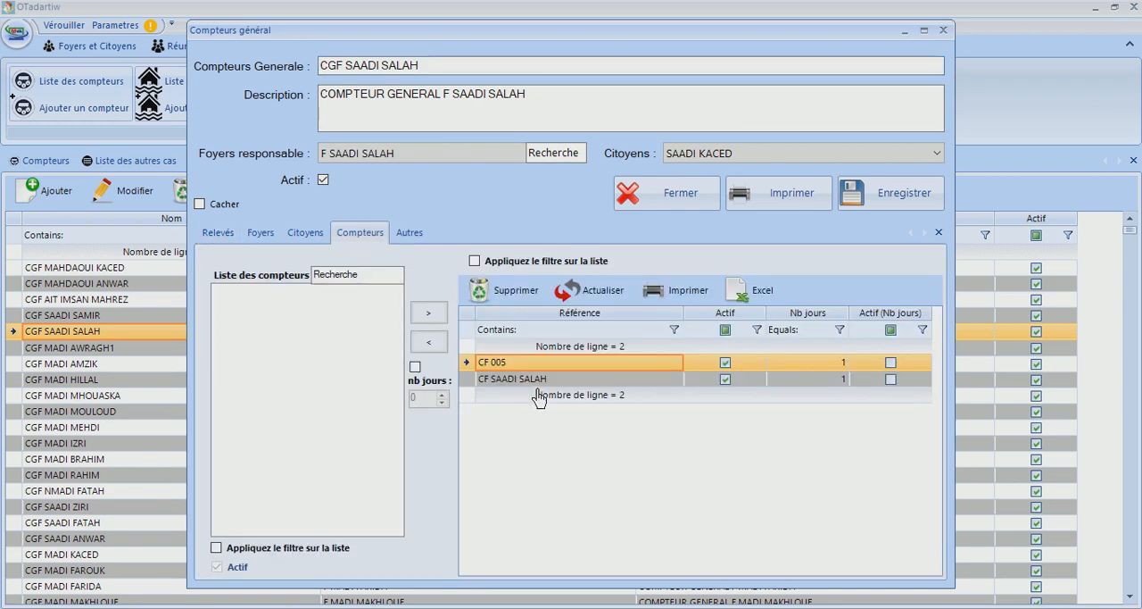
{"action": "left_click", "coordinate": [263, 245]}
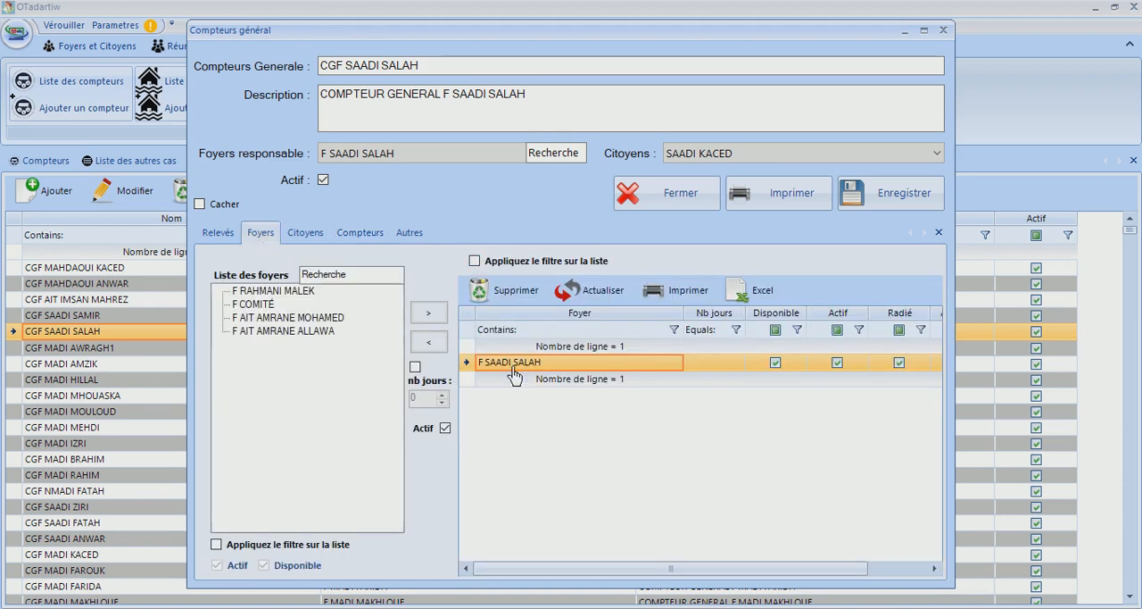
{"action": "left_click", "coordinate": [319, 245]}
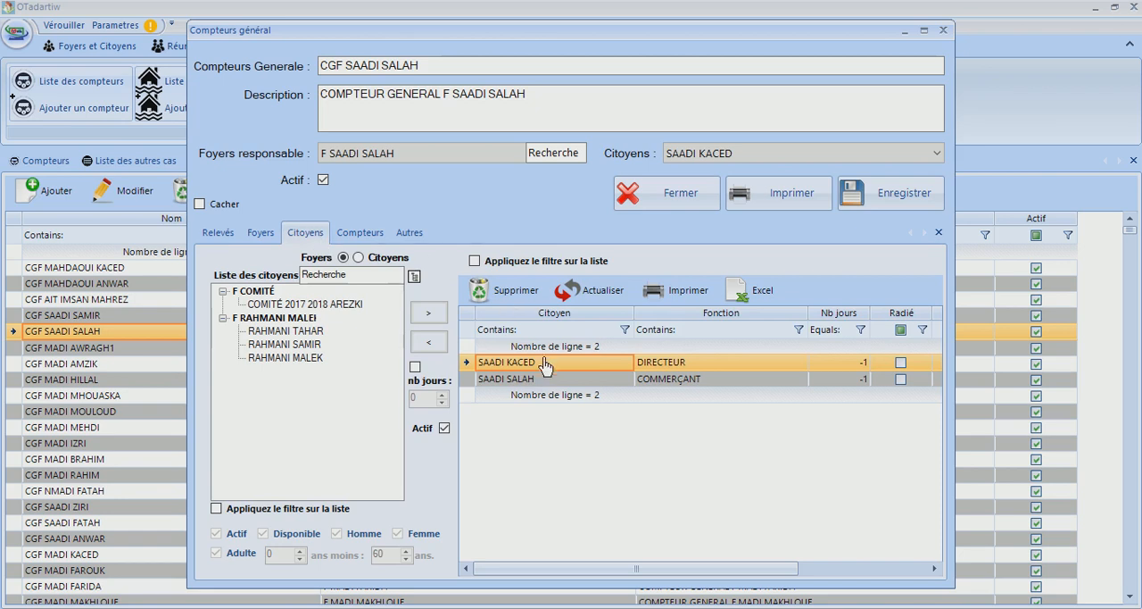
{"action": "left_click", "coordinate": [361, 233]}
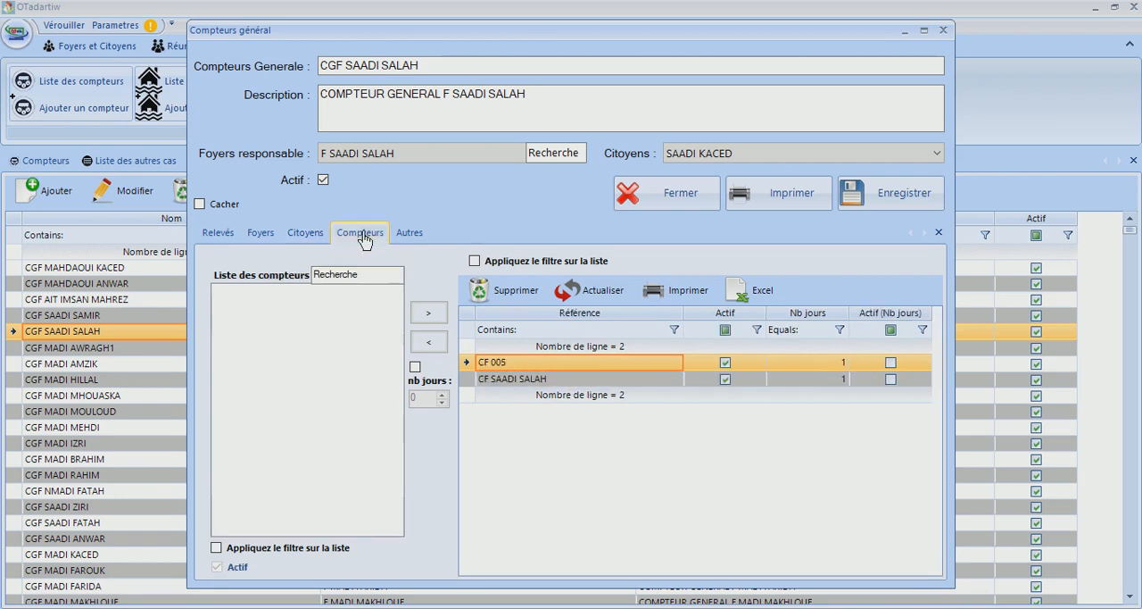
{"action": "left_click", "coordinate": [497, 379]}
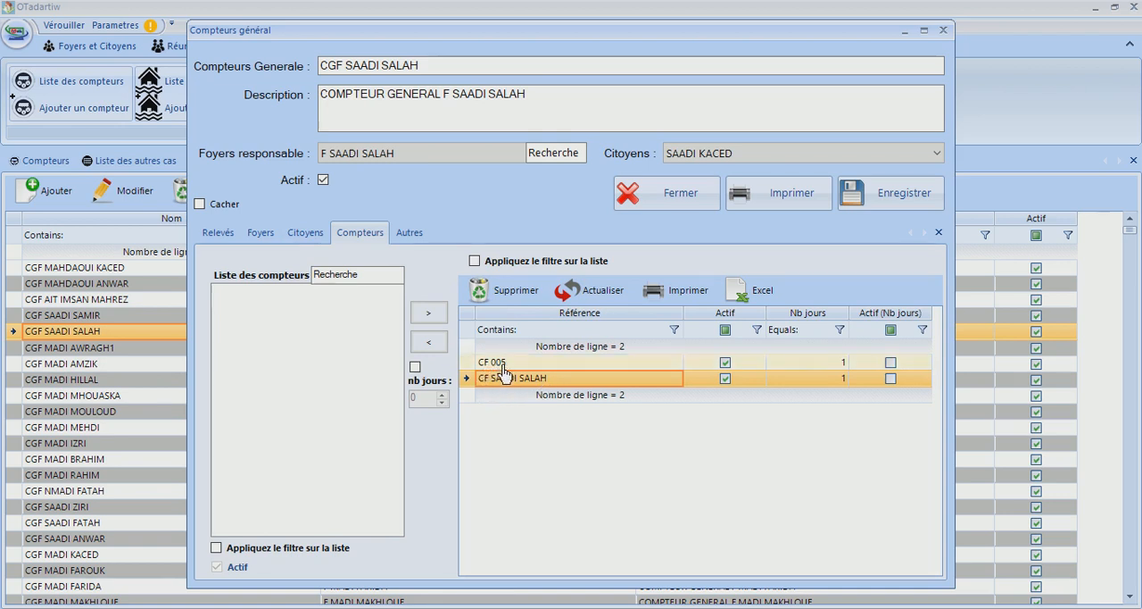
Examine the general meter's attached meters, its other cases with the CAFÉTERIA entry and quantity setting, and its attached household
{"action": "left_click", "coordinate": [504, 368]}
{"action": "left_click", "coordinate": [504, 375]}
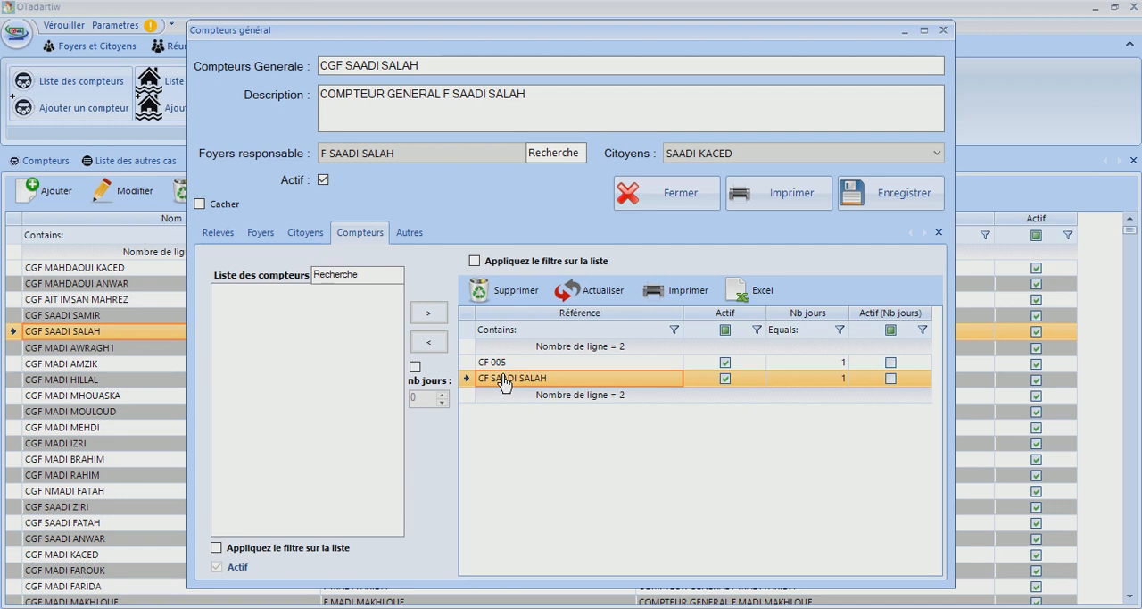
{"action": "left_click", "coordinate": [408, 235]}
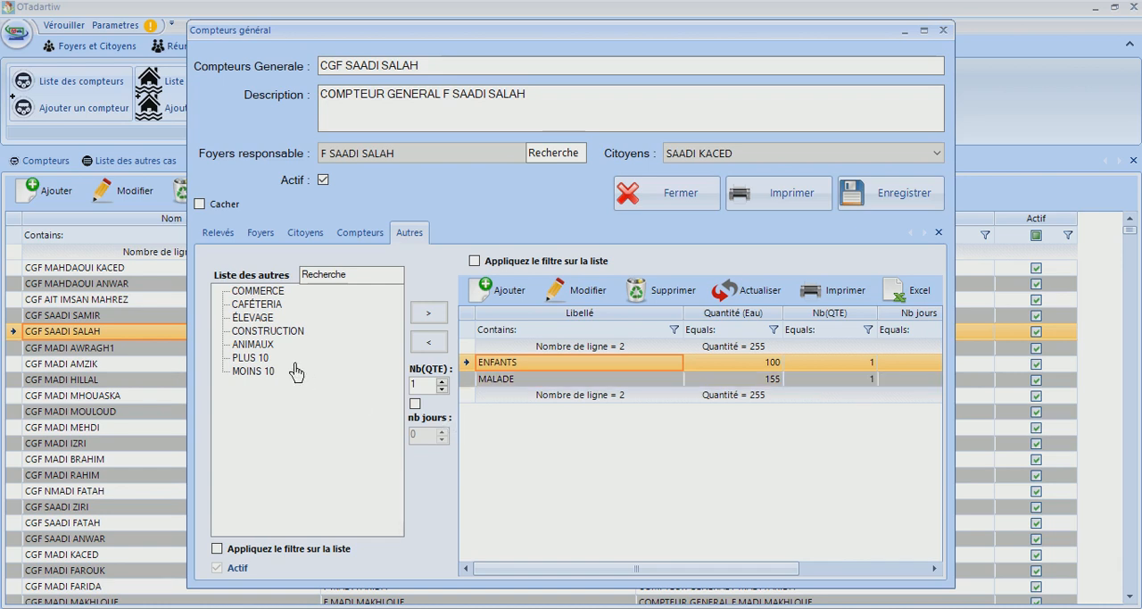
{"action": "left_click", "coordinate": [250, 305]}
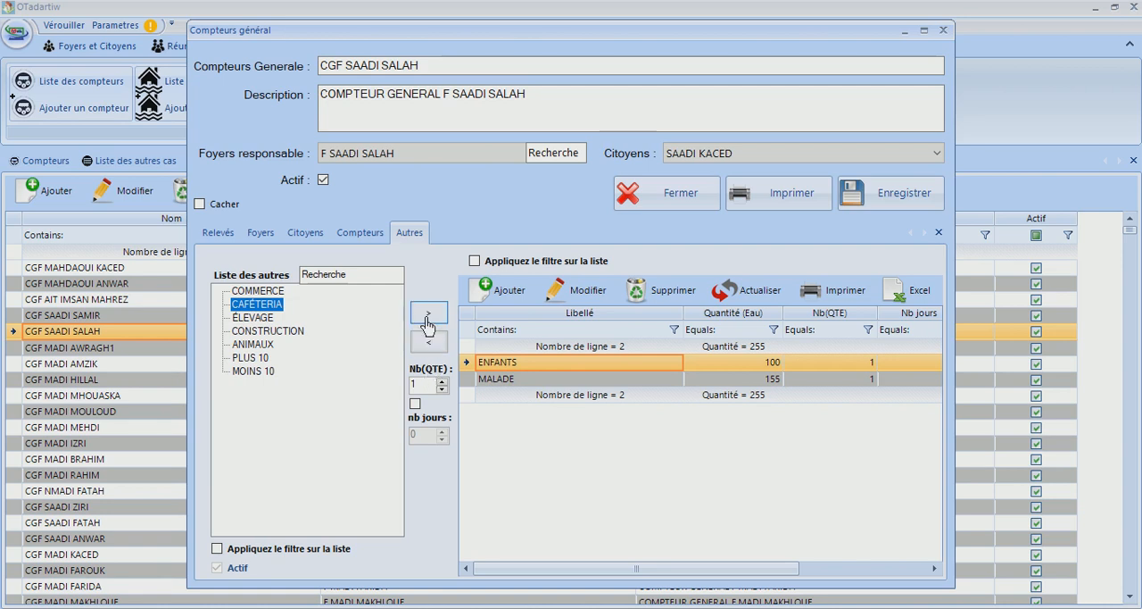
{"action": "double_click", "coordinate": [420, 386]}
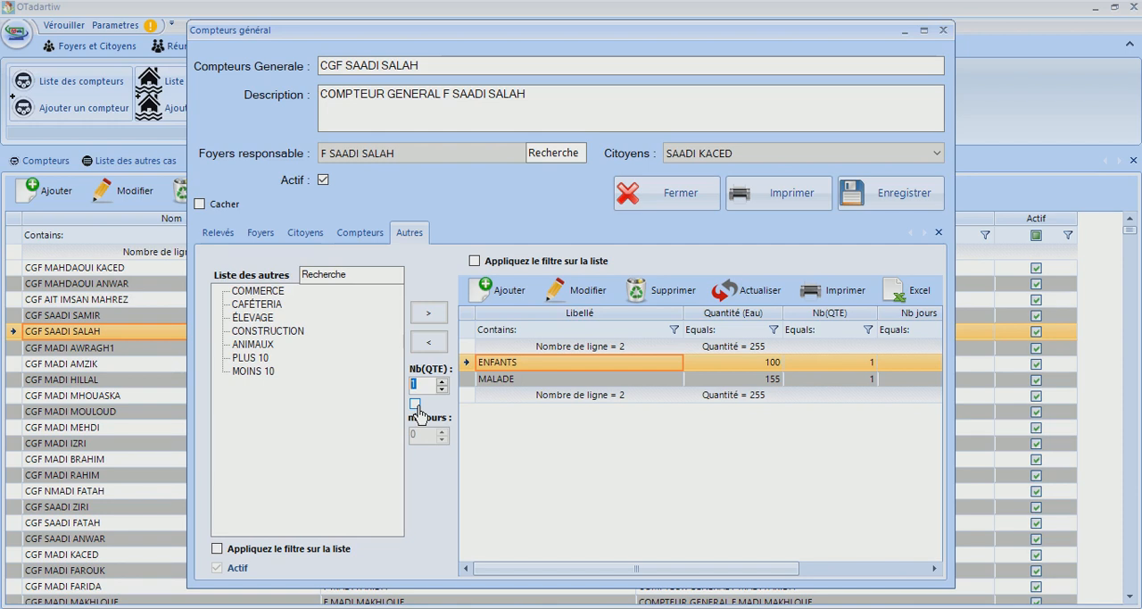
{"action": "left_click", "coordinate": [261, 232]}
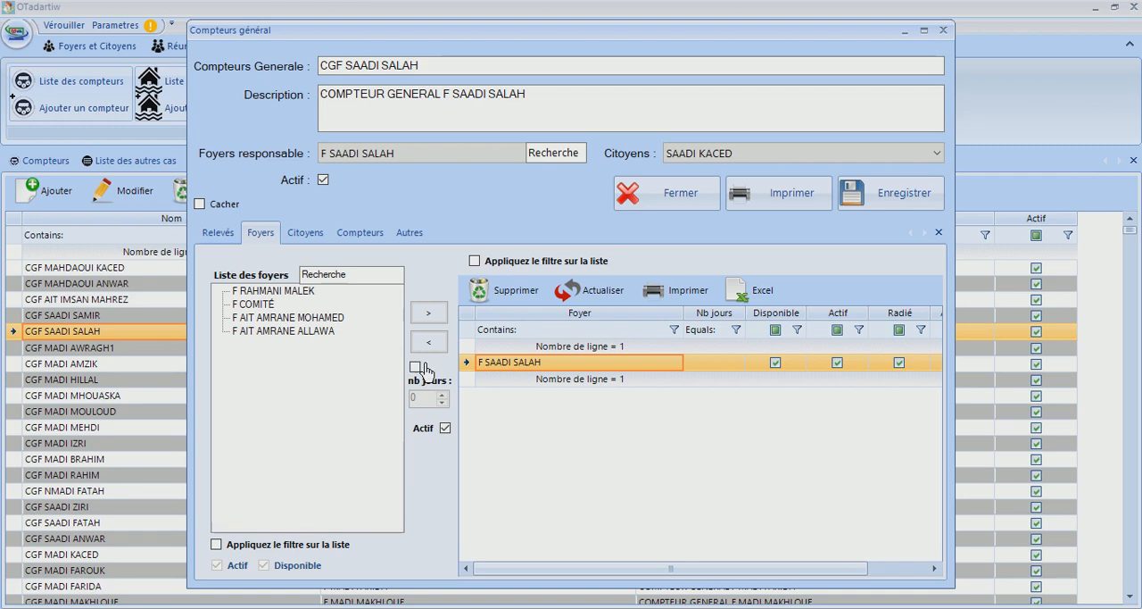
Attach the first citizen of the second listed household to the general meter with a limit of 3 days, and refresh the list
{"action": "left_click", "coordinate": [304, 234]}
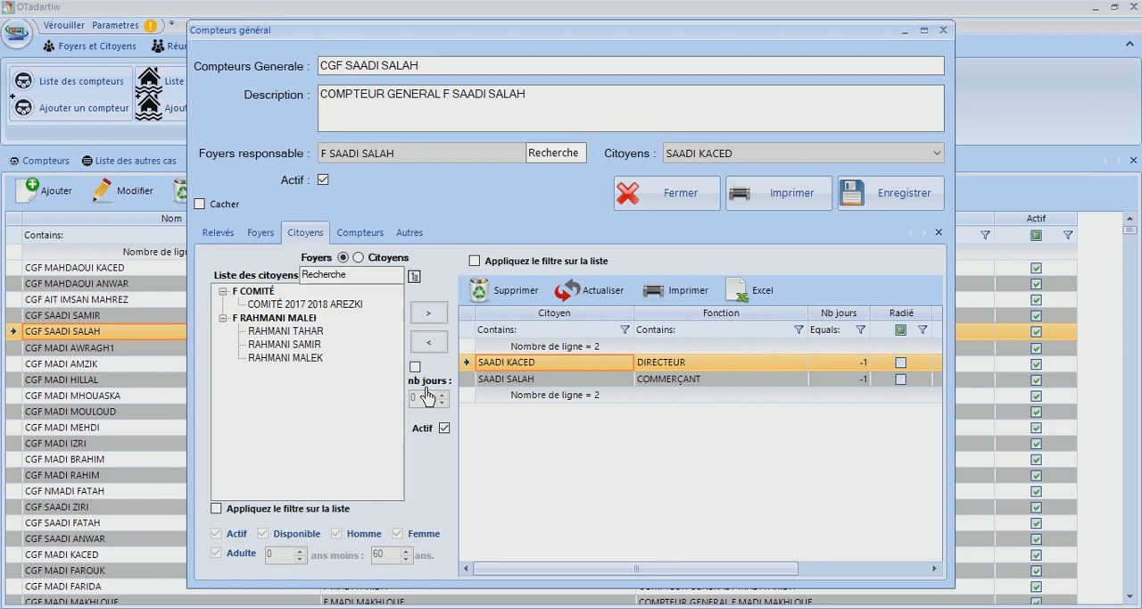
{"action": "left_click", "coordinate": [290, 333]}
{"action": "left_click", "coordinate": [415, 366]}
{"action": "left_click", "coordinate": [418, 398]}
{"action": "type", "text": "3"}
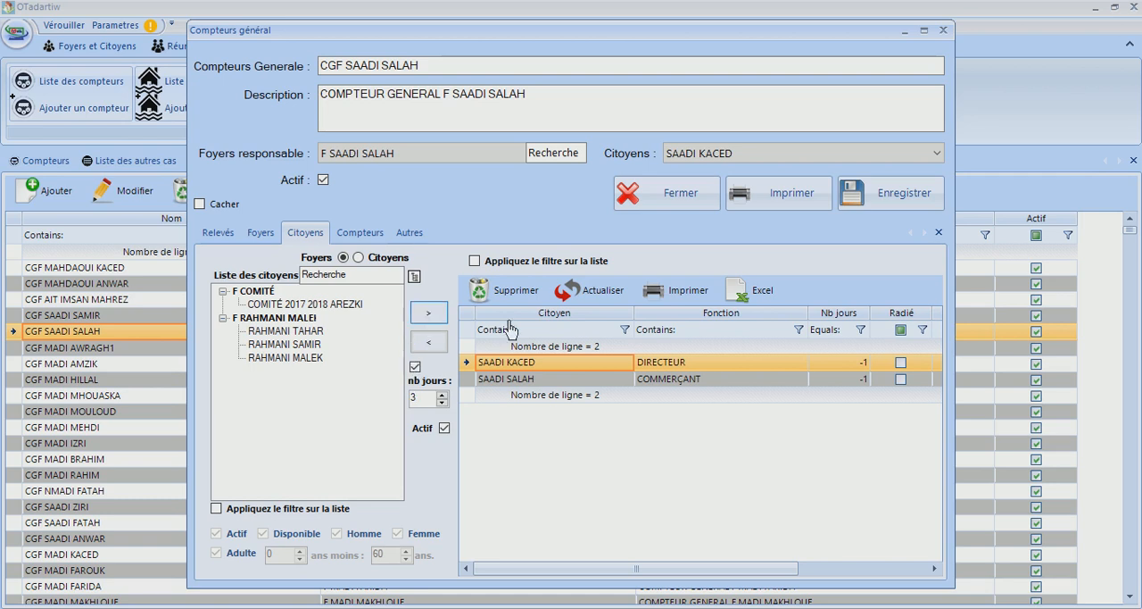
{"action": "left_click", "coordinate": [429, 315]}
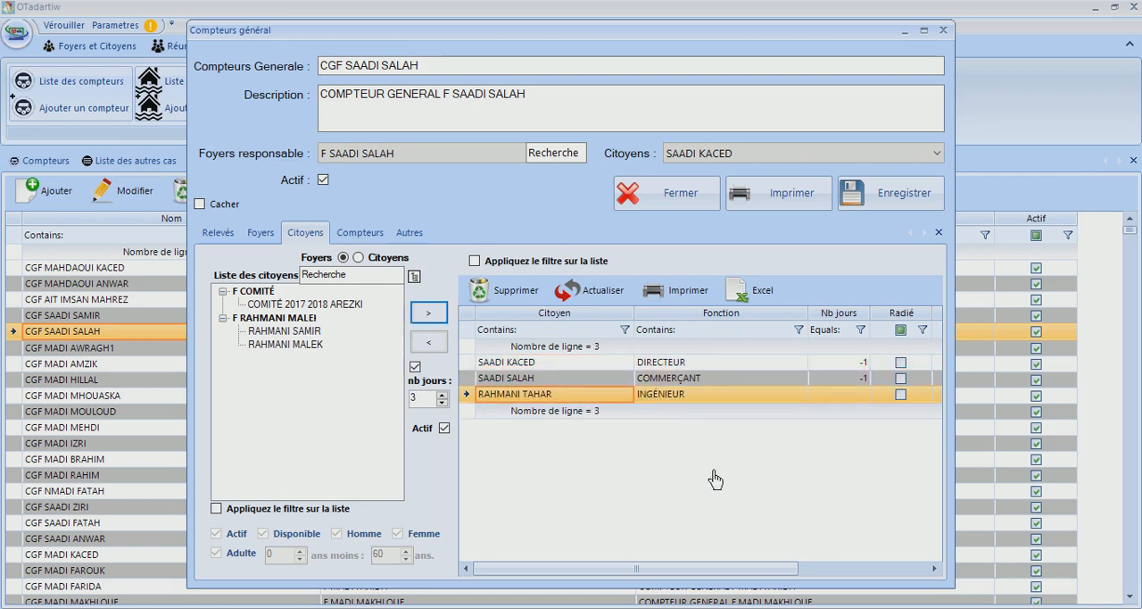
{"action": "left_click", "coordinate": [616, 300]}
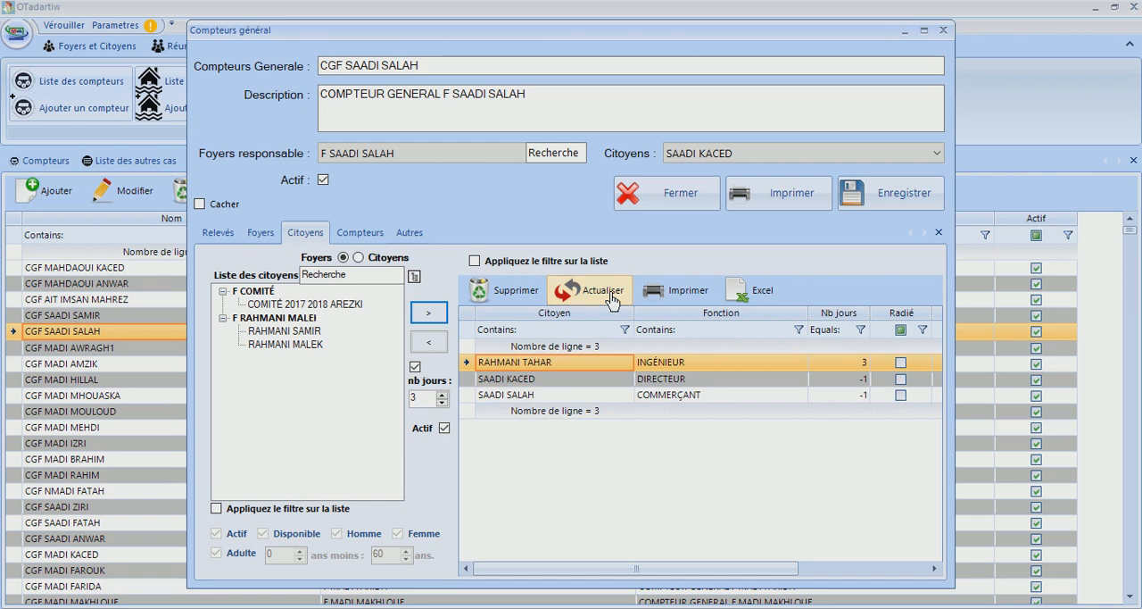
Detach the INGÉNIEUR and COMMERÇANT citizens from the general meter
{"action": "left_click", "coordinate": [726, 366]}
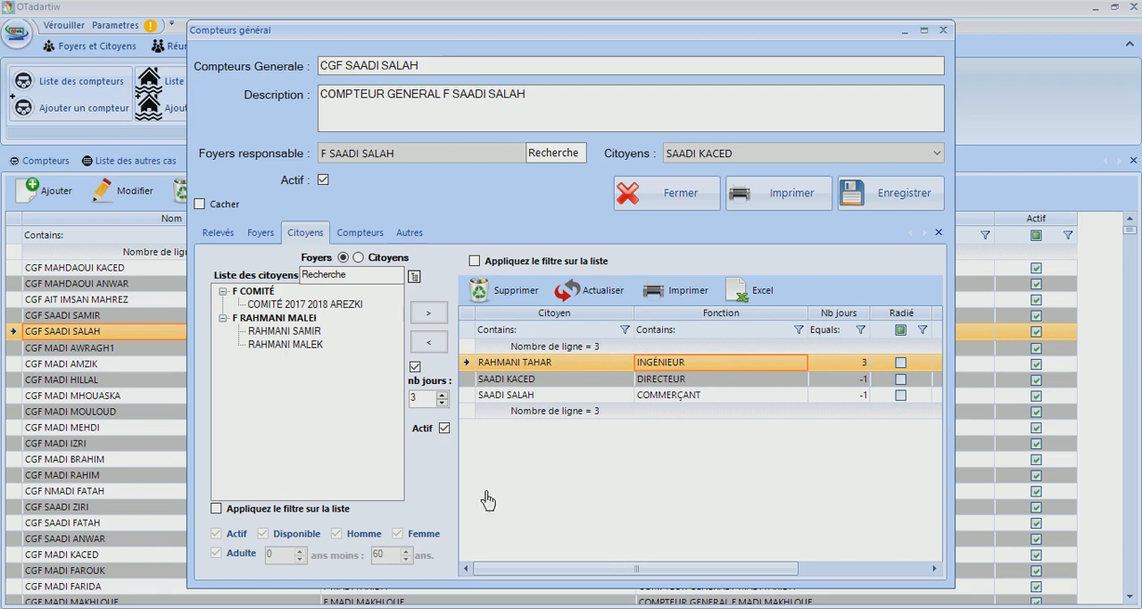
{"action": "left_click", "coordinate": [429, 345]}
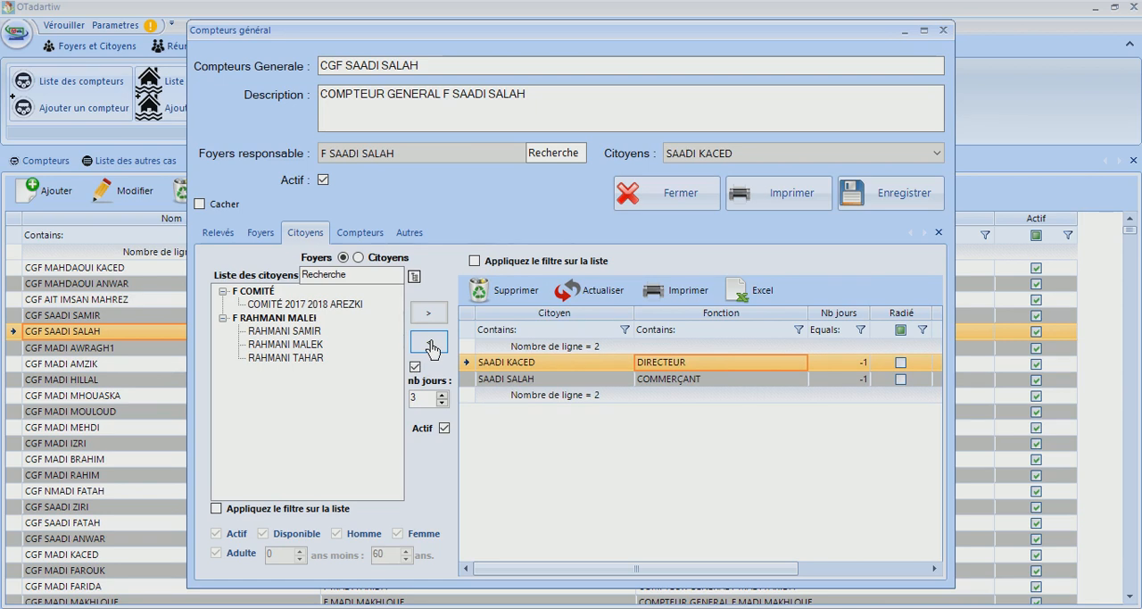
{"action": "left_click", "coordinate": [506, 382]}
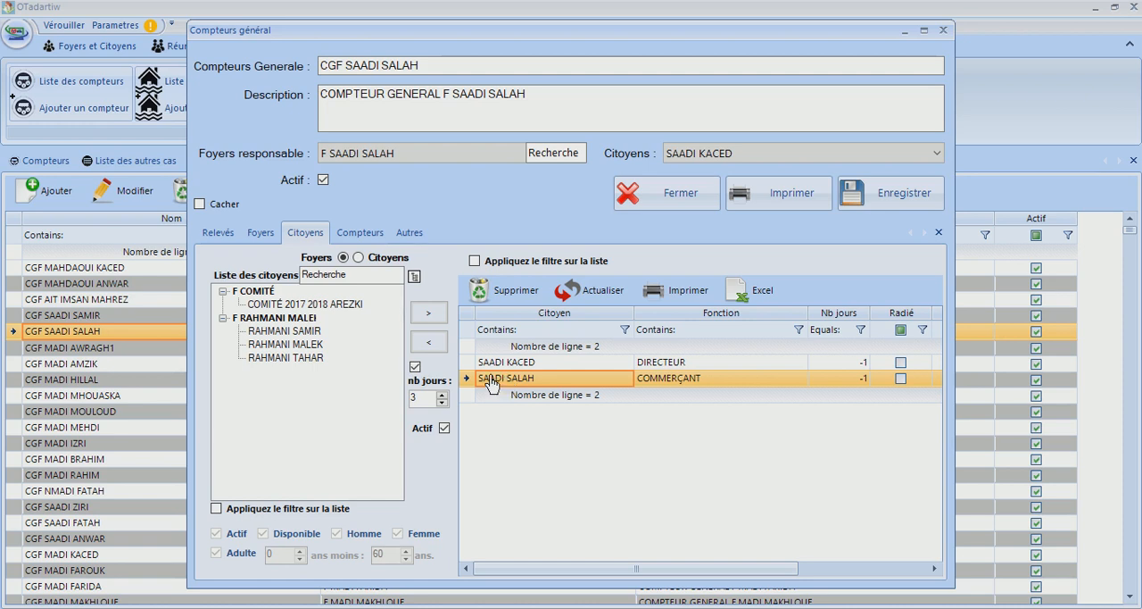
{"action": "left_click", "coordinate": [429, 344]}
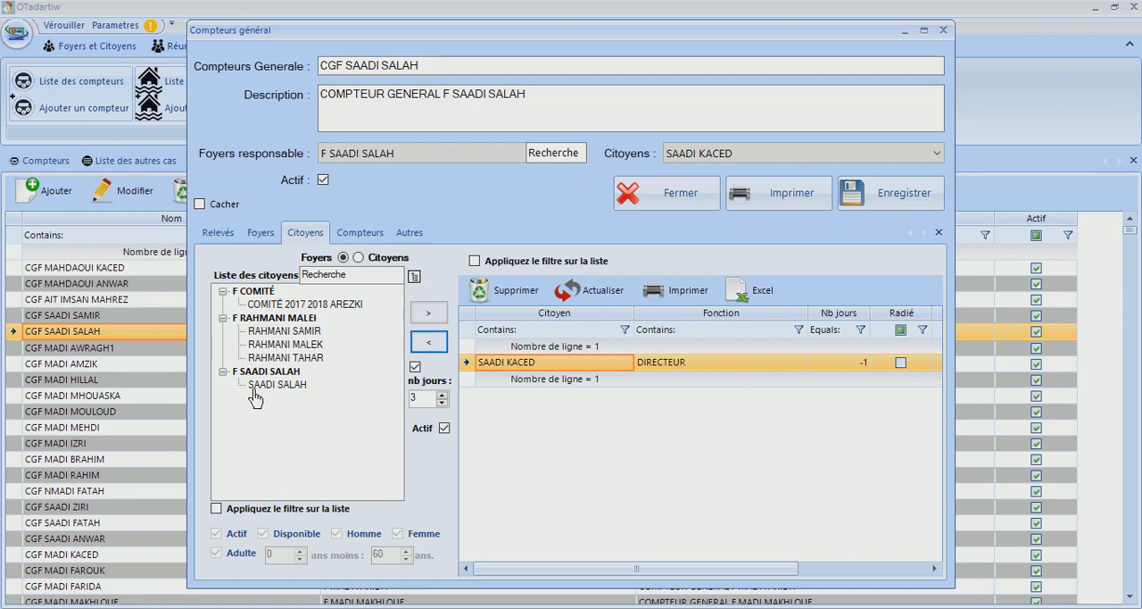
Reattach the COMMERÇANT citizen to the general meter with the 3-day limit and refresh the attached citizens
{"action": "left_click", "coordinate": [257, 385]}
{"action": "left_click", "coordinate": [427, 315]}
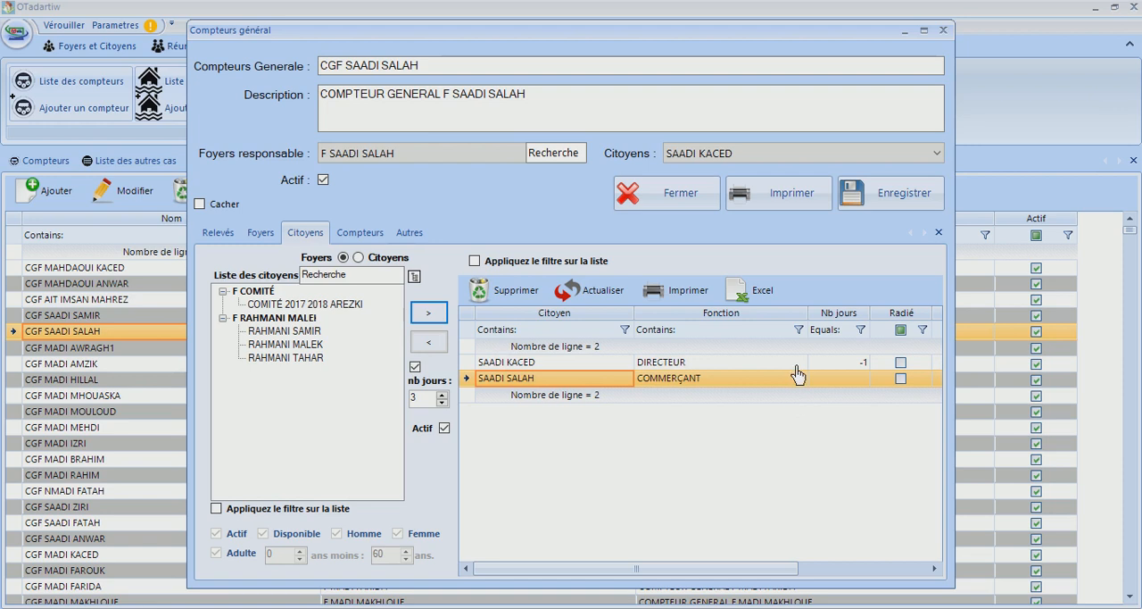
{"action": "left_click", "coordinate": [602, 299]}
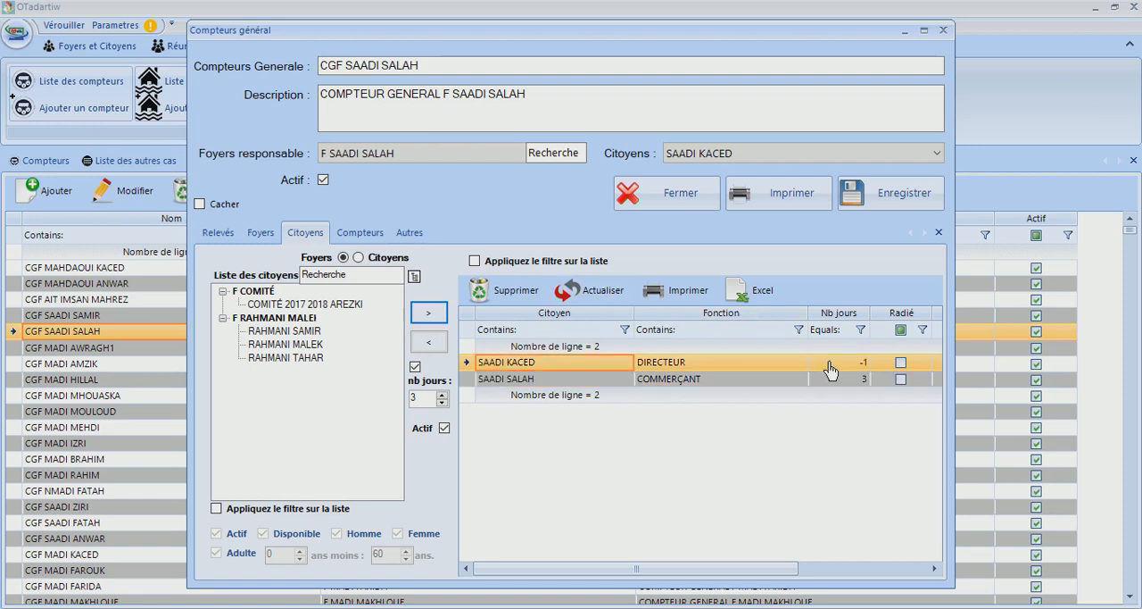
Detach the COMMERÇANT citizen, disable the day limit, reattach the same citizen, and refresh the list
{"action": "left_click", "coordinate": [428, 342]}
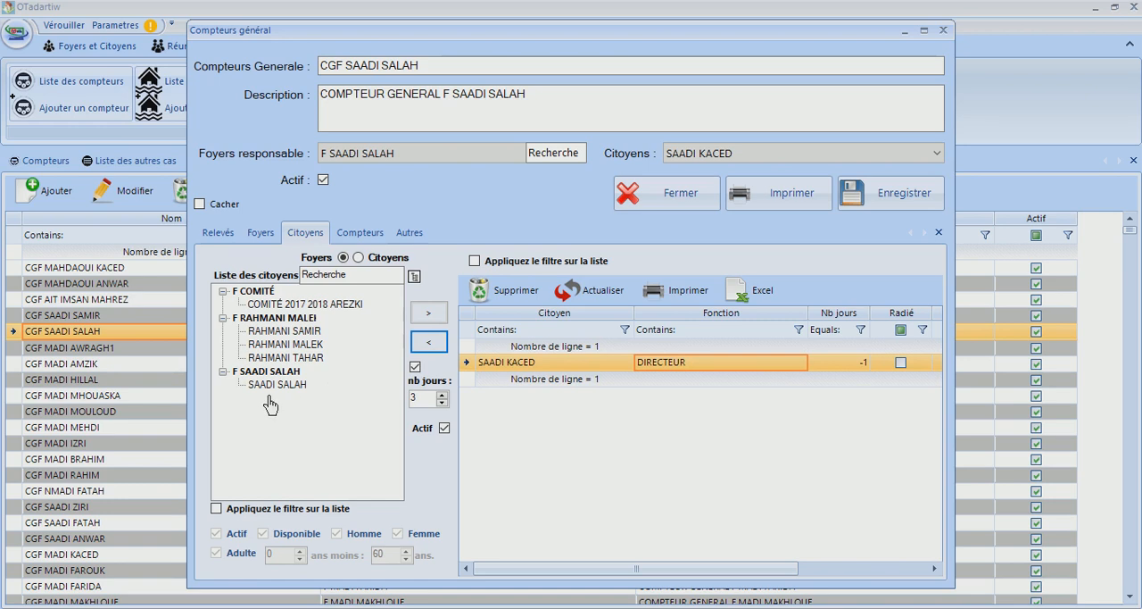
{"action": "left_click", "coordinate": [415, 367]}
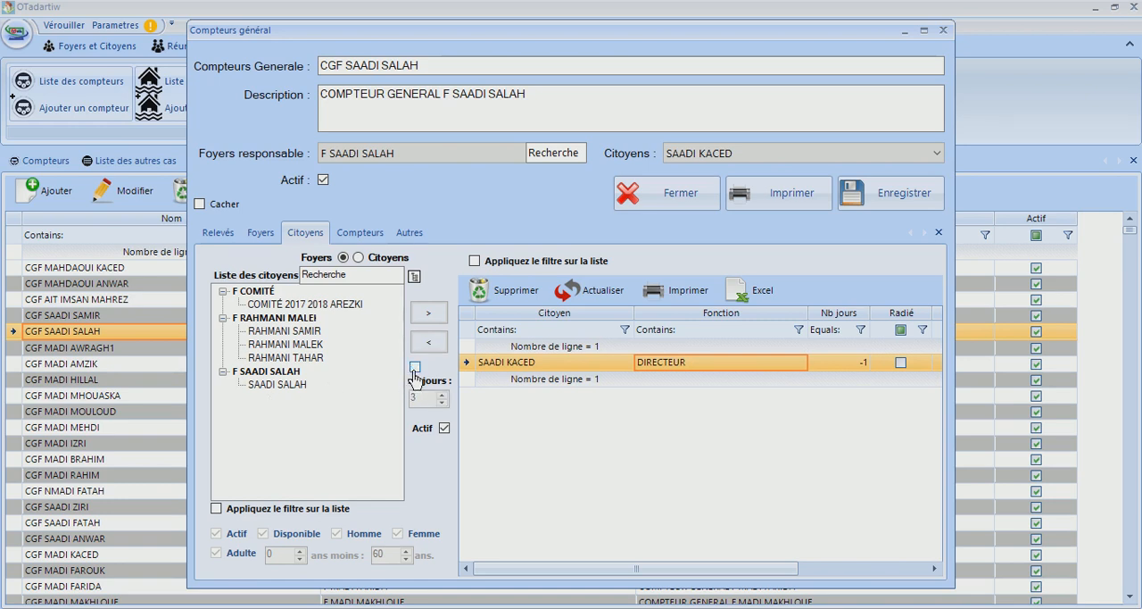
{"action": "left_click", "coordinate": [277, 386]}
{"action": "left_click", "coordinate": [427, 317]}
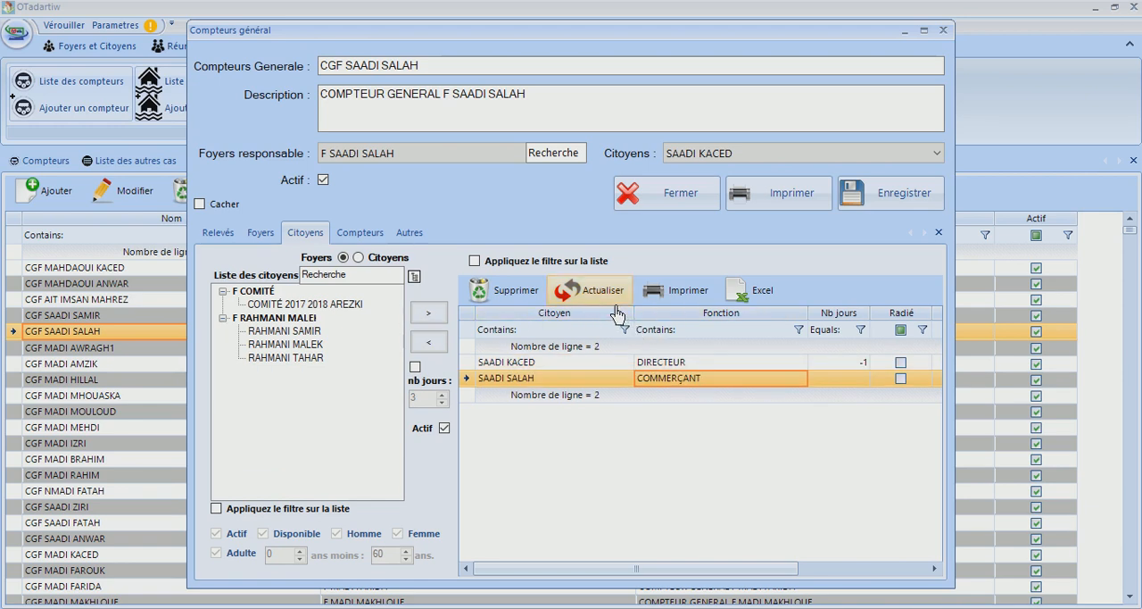
{"action": "left_click", "coordinate": [610, 297]}
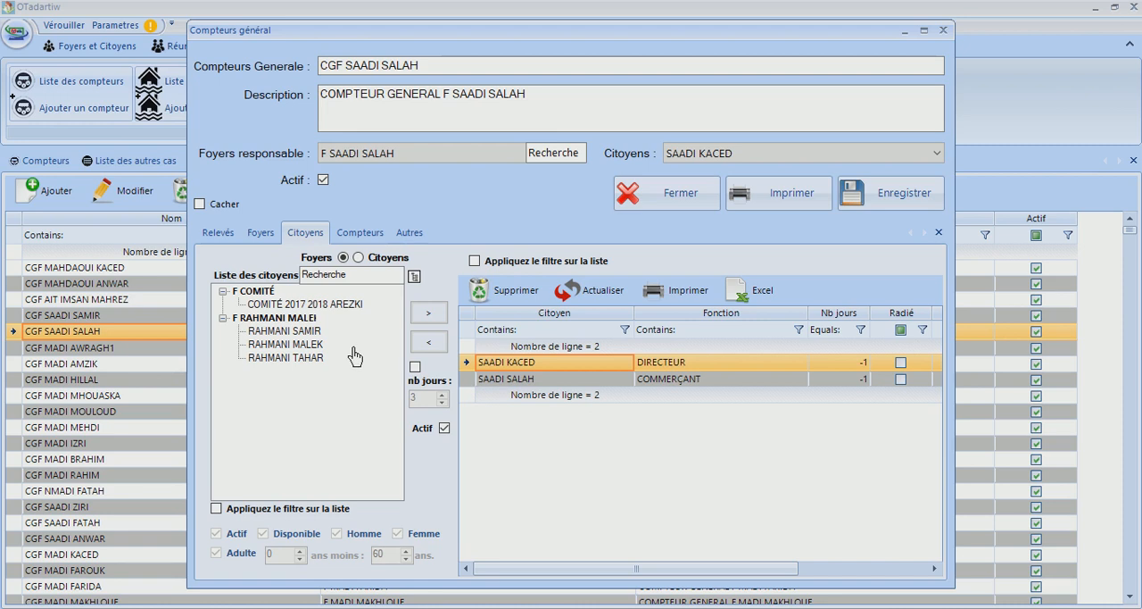
Review the households, citizens, meters and other cases attached to the general meter, including the ÉLEVAGE case, and close its form
{"action": "left_click", "coordinate": [254, 234]}
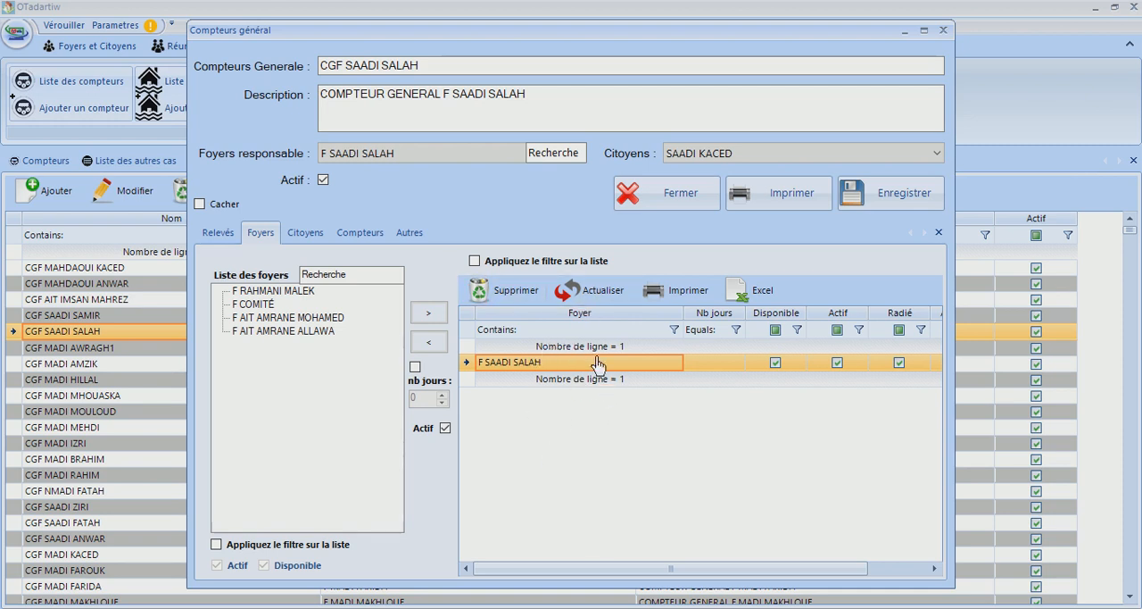
{"action": "left_click_drag", "start_coordinate": [538, 581], "coordinate": [774, 584]}
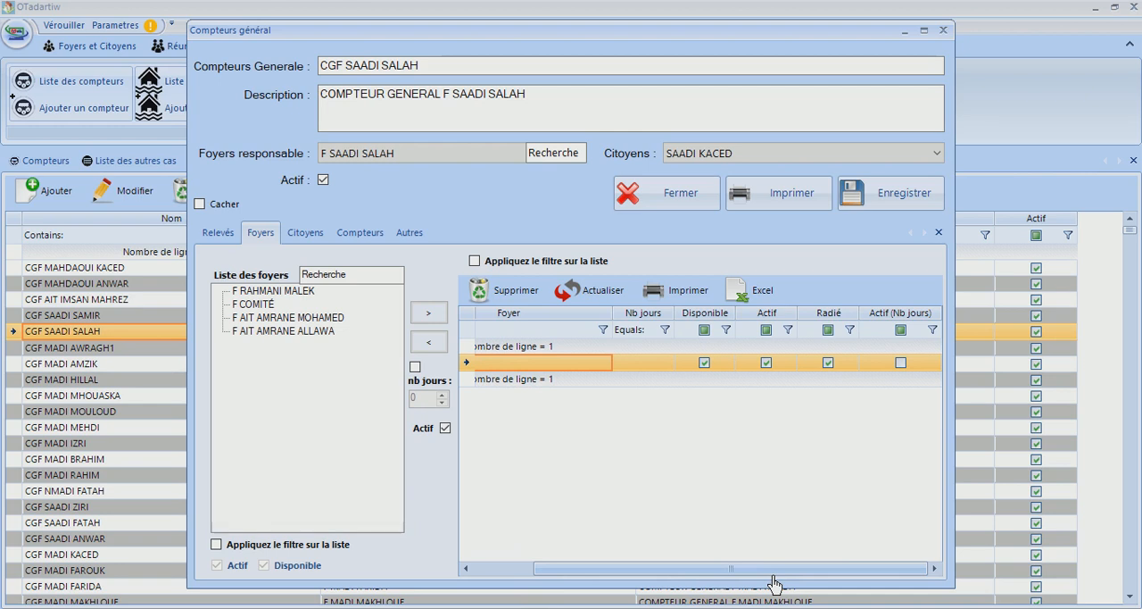
{"action": "left_click", "coordinate": [599, 299]}
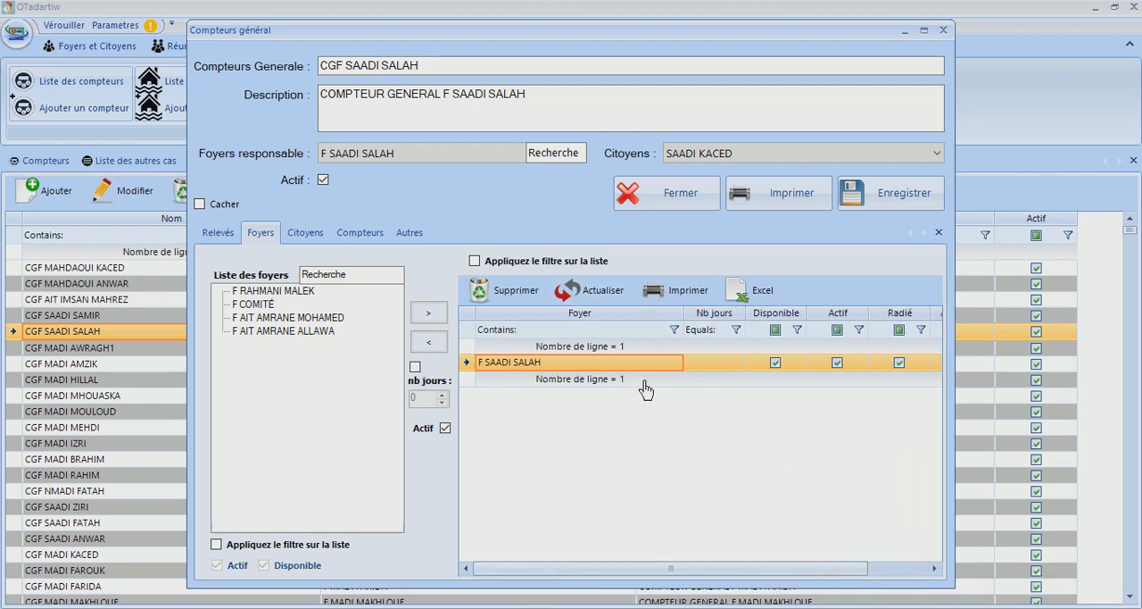
{"action": "left_click", "coordinate": [716, 369]}
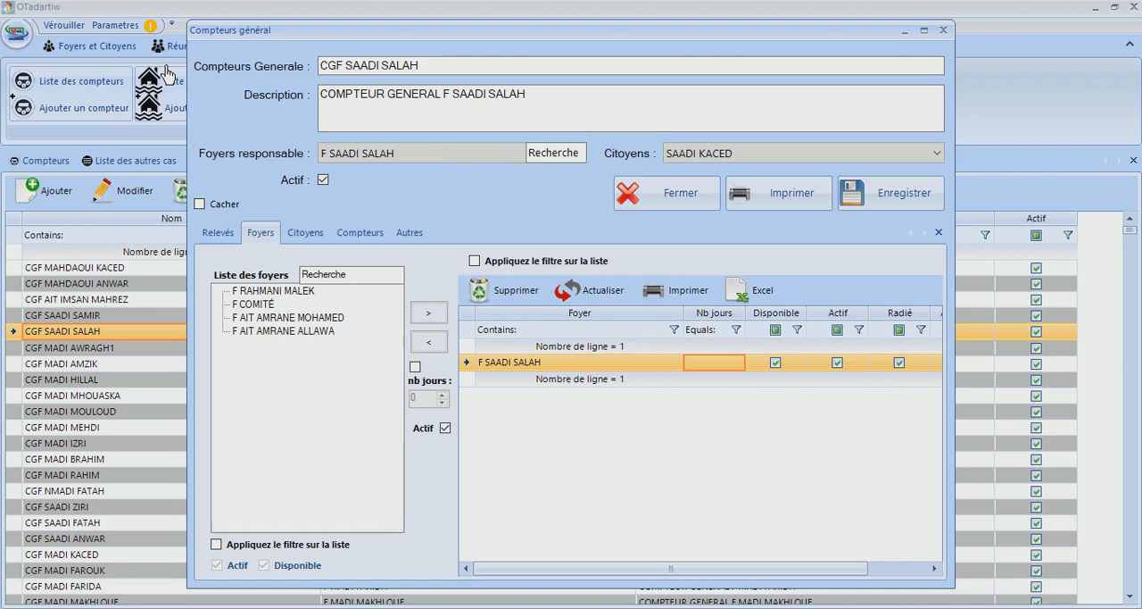
{"action": "left_click", "coordinate": [313, 237]}
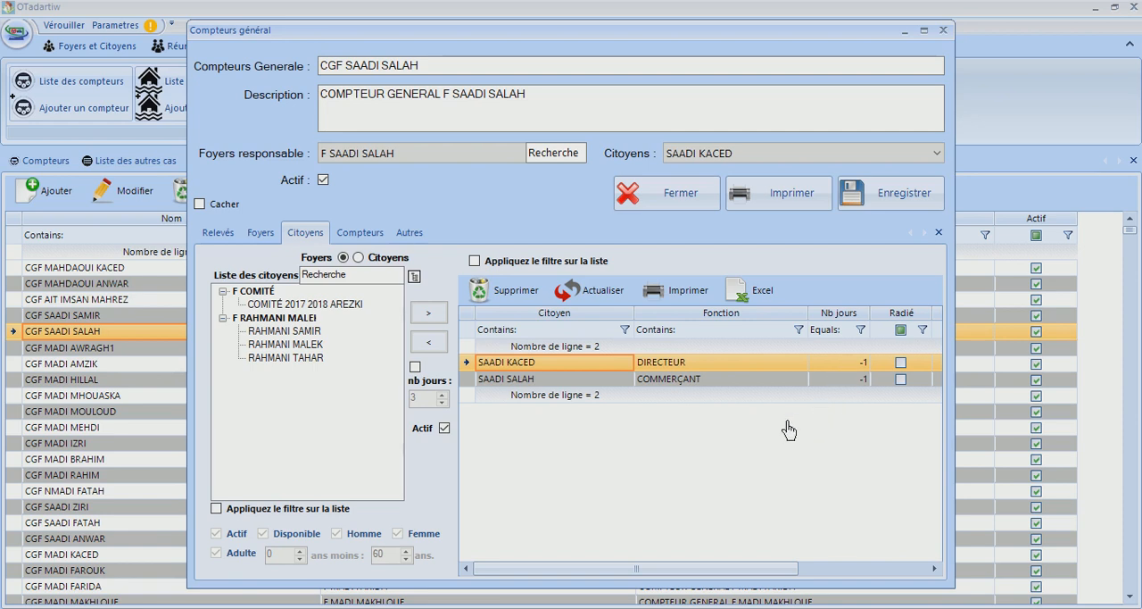
{"action": "left_click", "coordinate": [348, 235]}
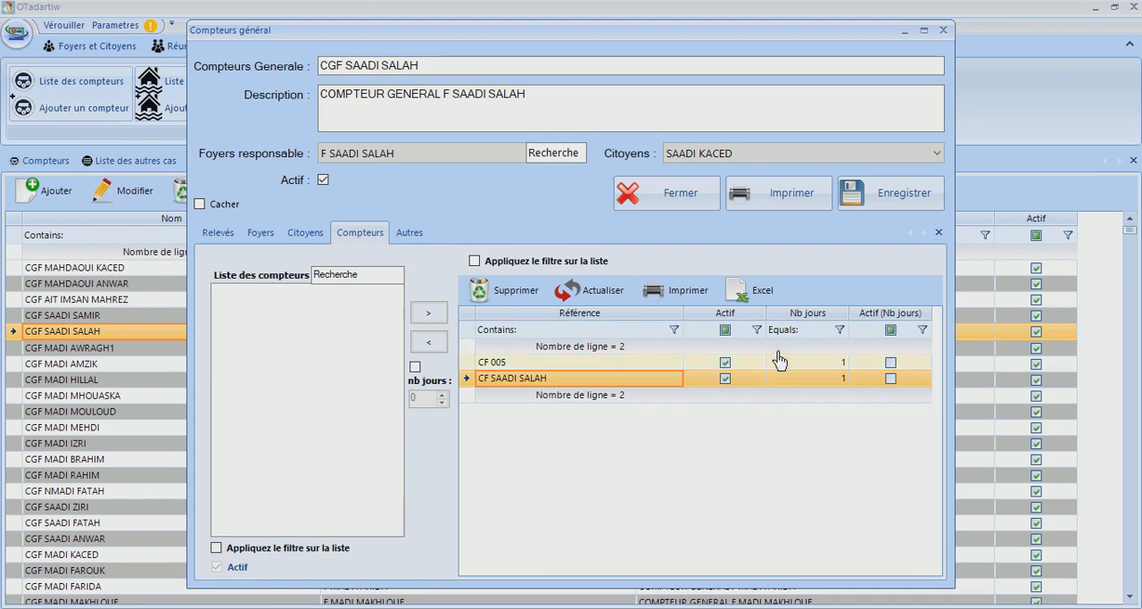
{"action": "left_click", "coordinate": [413, 241]}
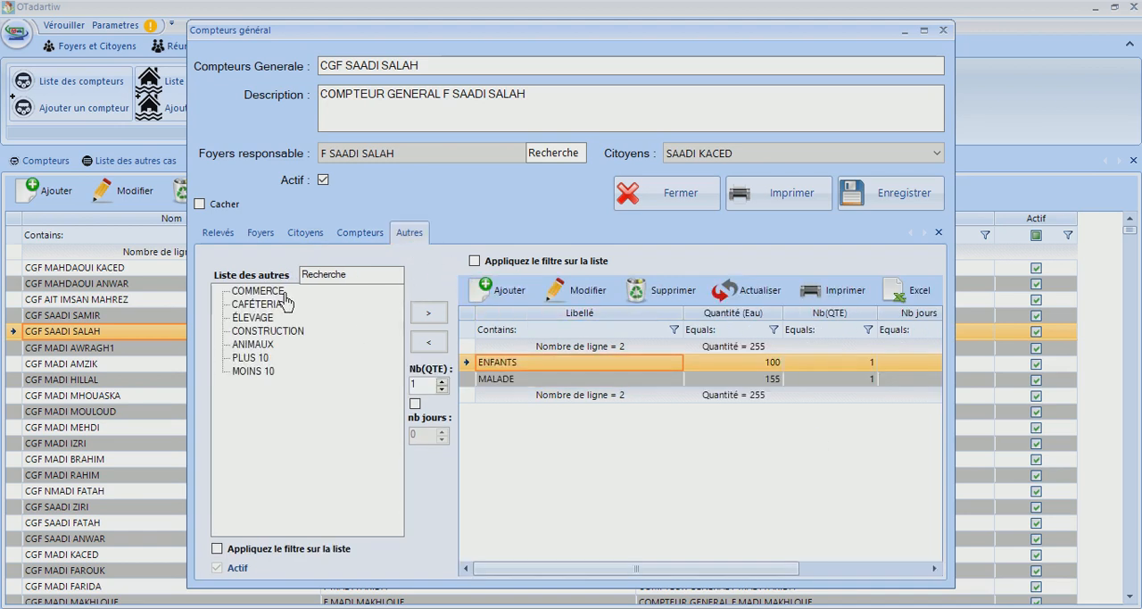
{"action": "left_click", "coordinate": [254, 318]}
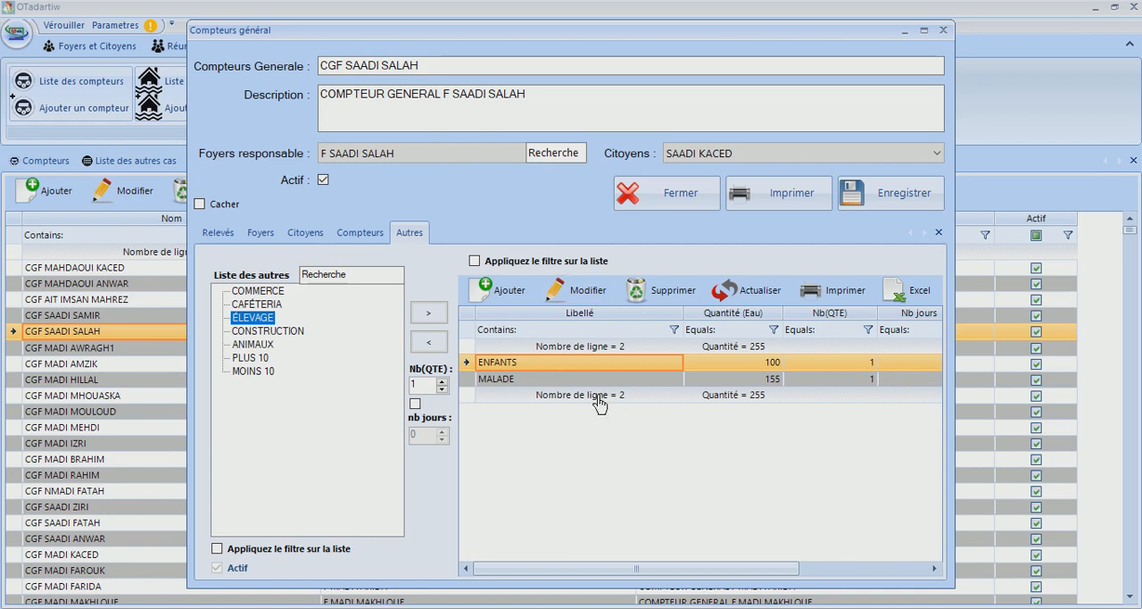
{"action": "left_click", "coordinate": [649, 194]}
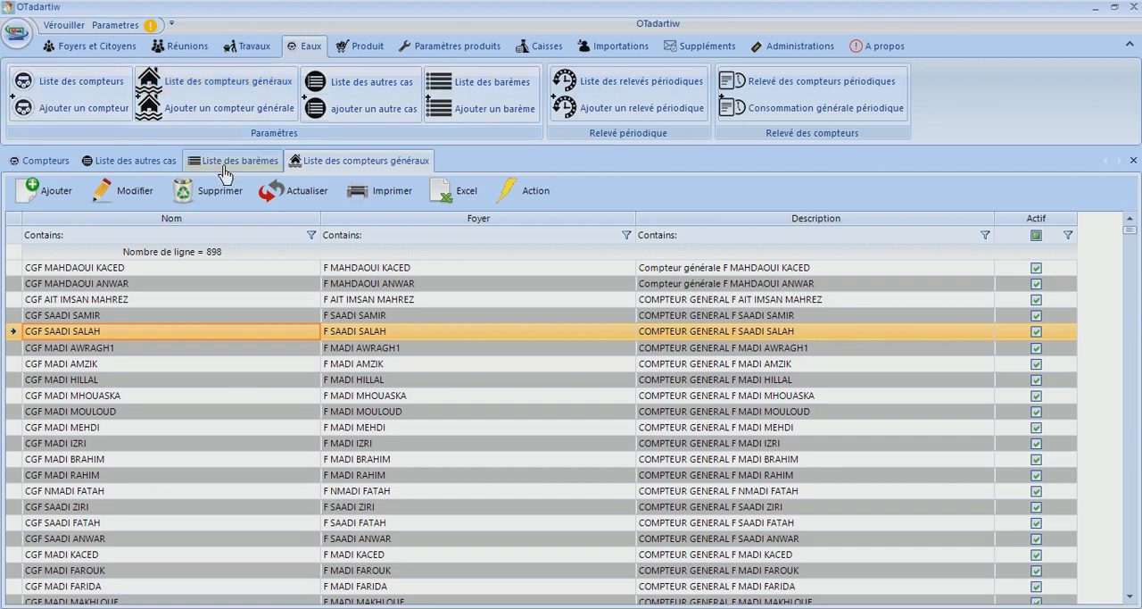
Reopen the same general meter and compare the maximum and consumed quantities of its two readings, widening the Consommée column
{"action": "left_click", "coordinate": [120, 195]}
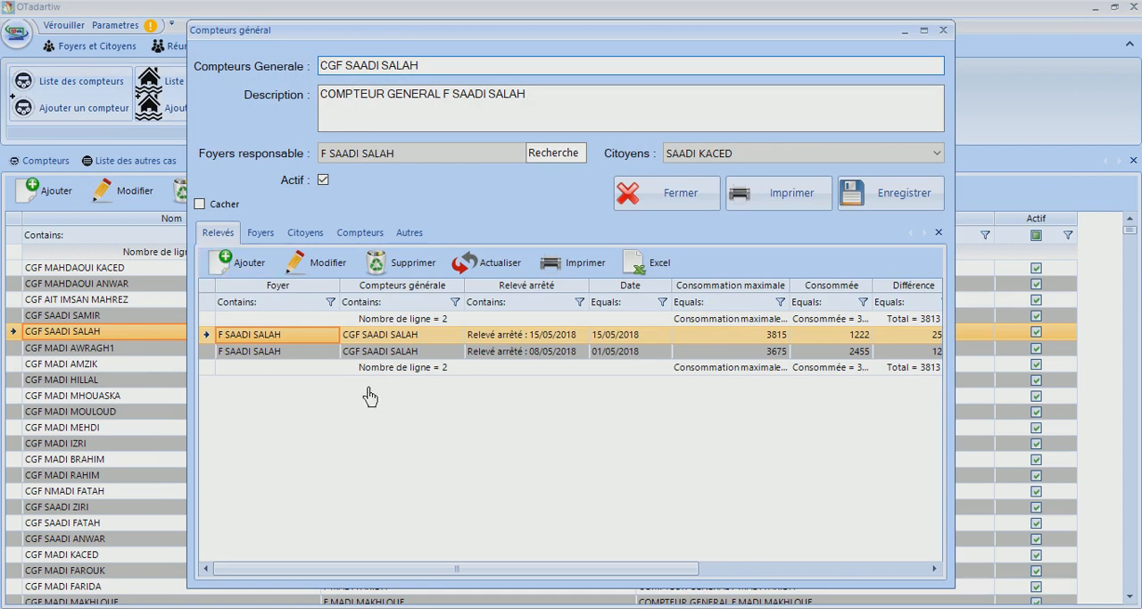
{"action": "left_click_drag", "start_coordinate": [364, 570], "coordinate": [665, 571]}
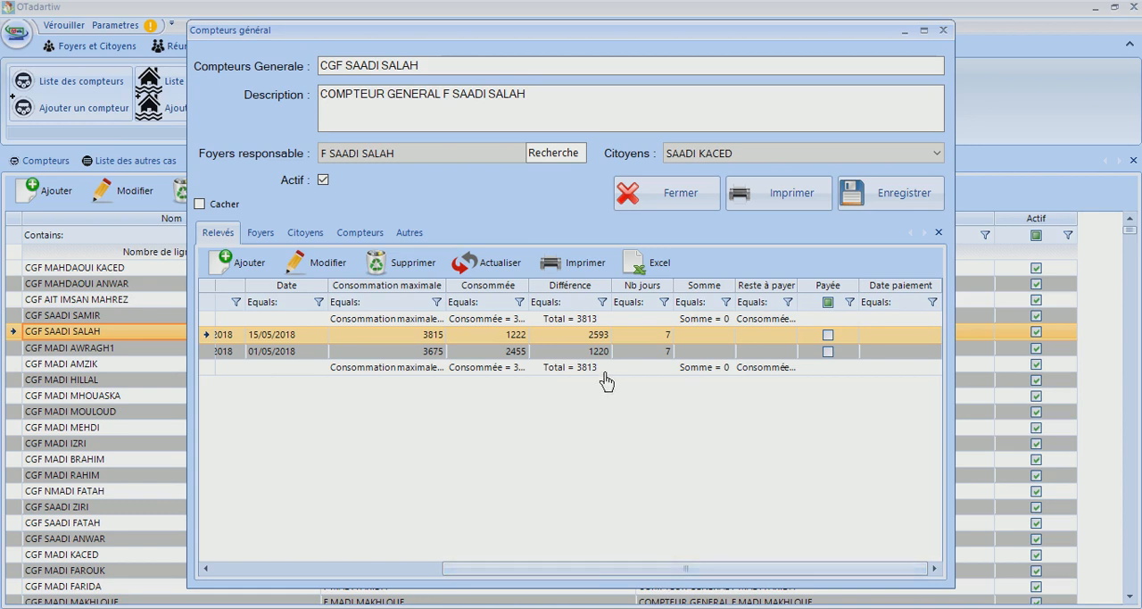
{"action": "left_click", "coordinate": [418, 337]}
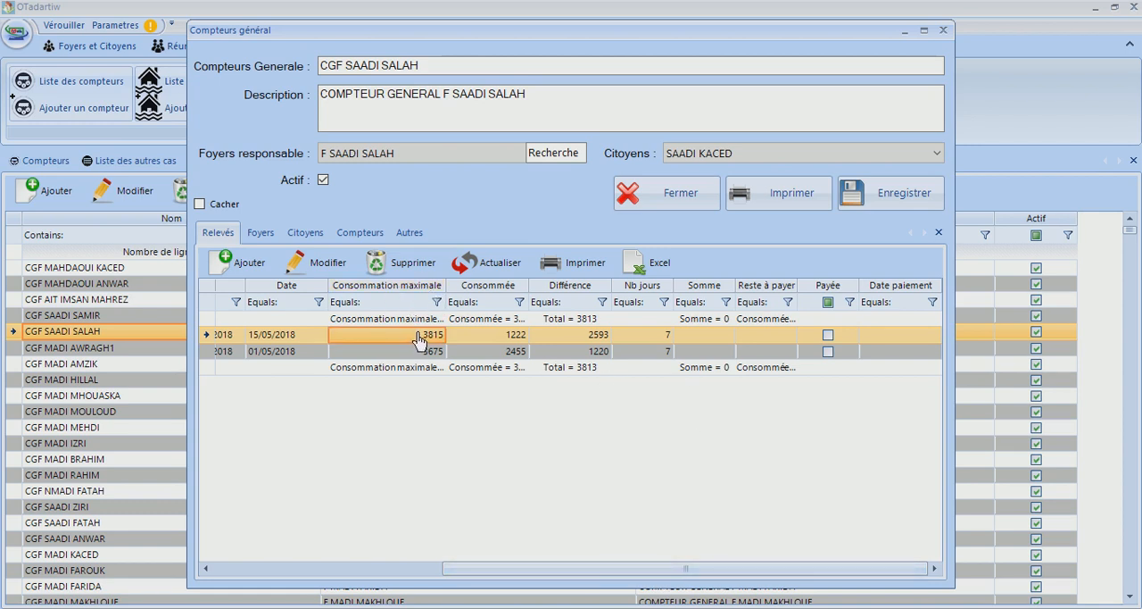
{"action": "left_click", "coordinate": [434, 351]}
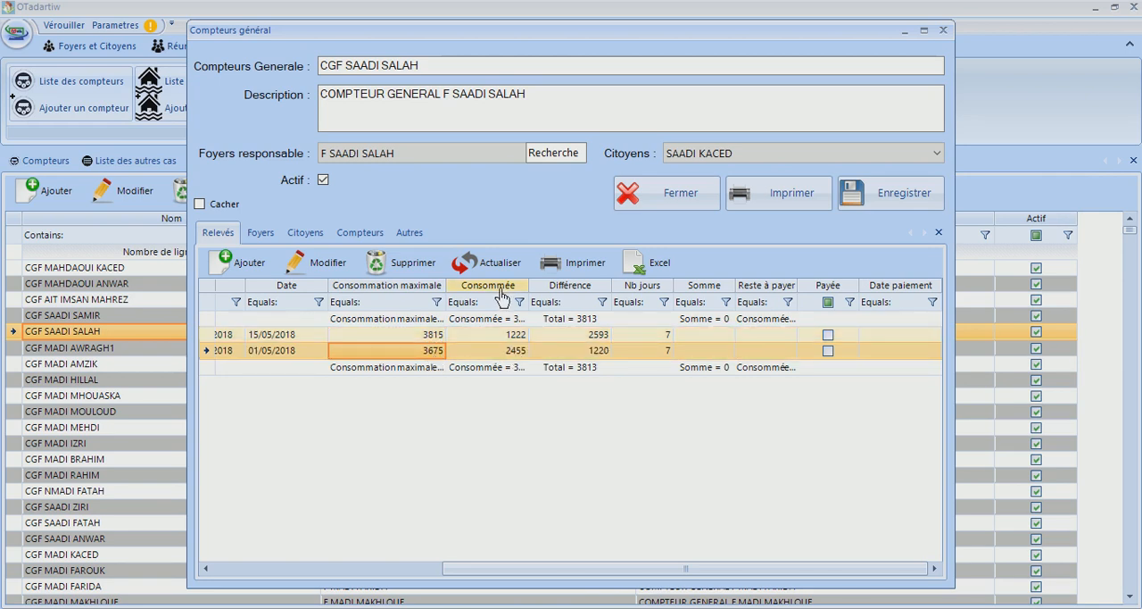
{"action": "left_click", "coordinate": [519, 337]}
{"action": "left_click", "coordinate": [517, 357]}
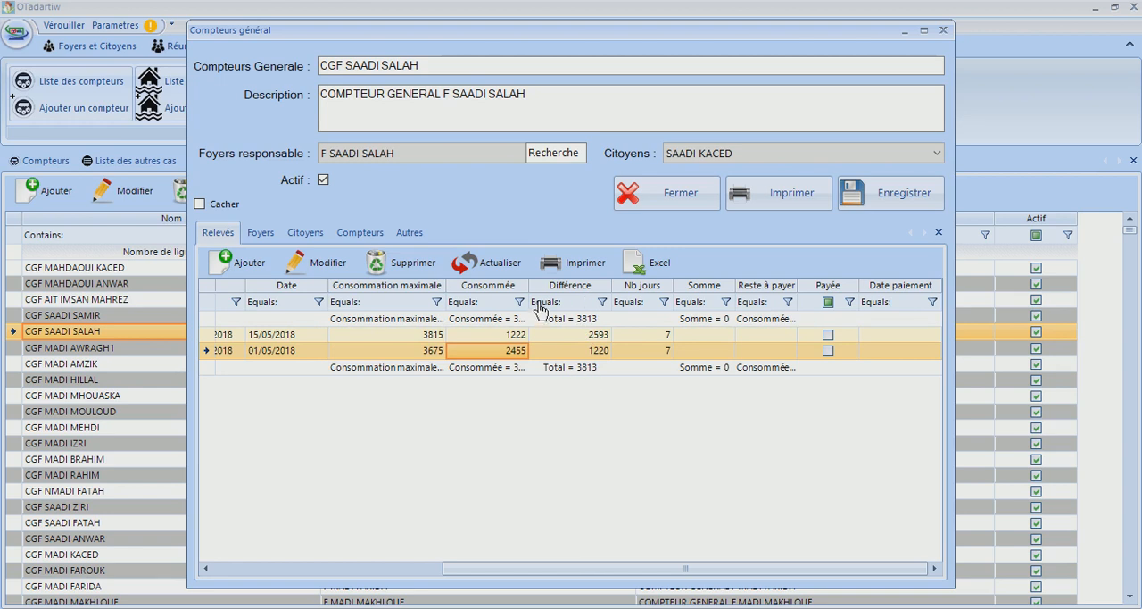
{"action": "left_click_drag", "start_coordinate": [531, 294], "coordinate": [581, 294]}
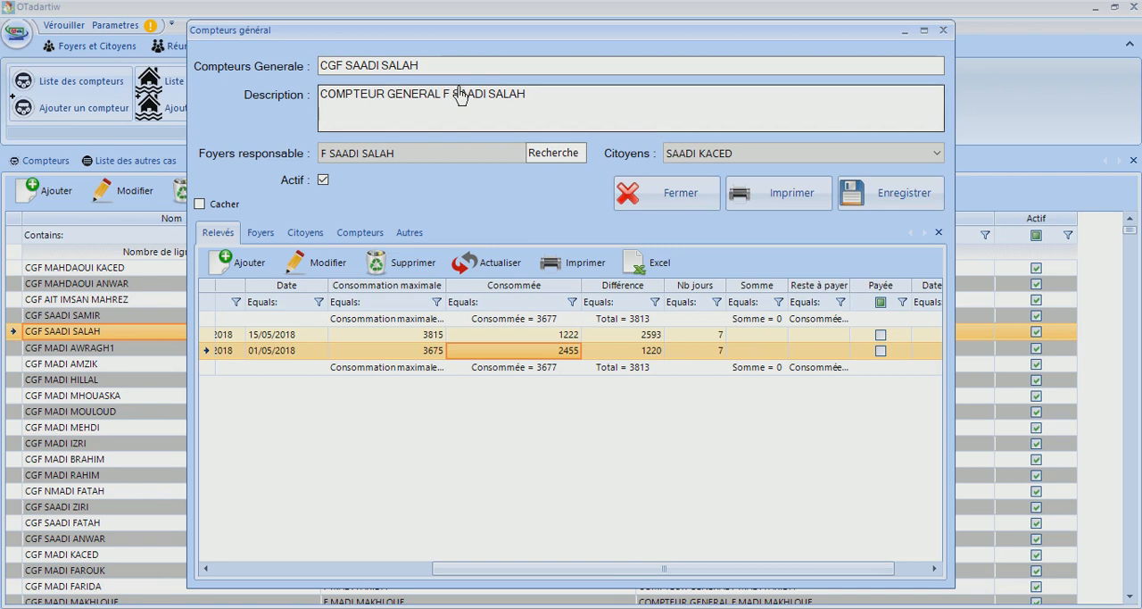
{"action": "left_click_drag", "start_coordinate": [420, 65], "coordinate": [255, 62]}
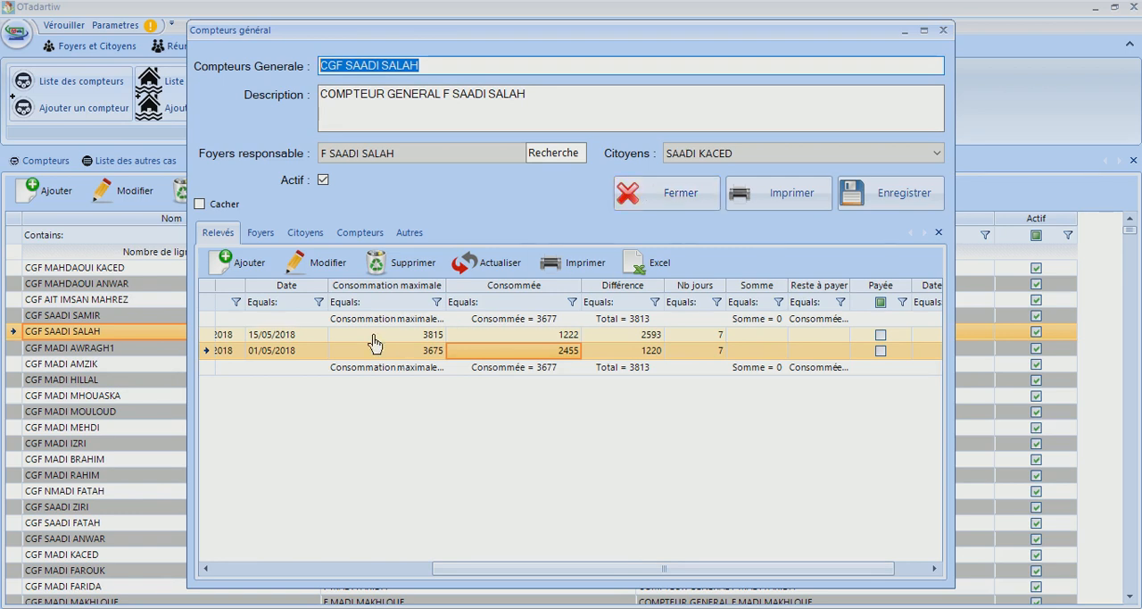
Review the general meter's two readings and its attached households, citizens, meters and other cases, and close its form
{"action": "left_click", "coordinate": [409, 340]}
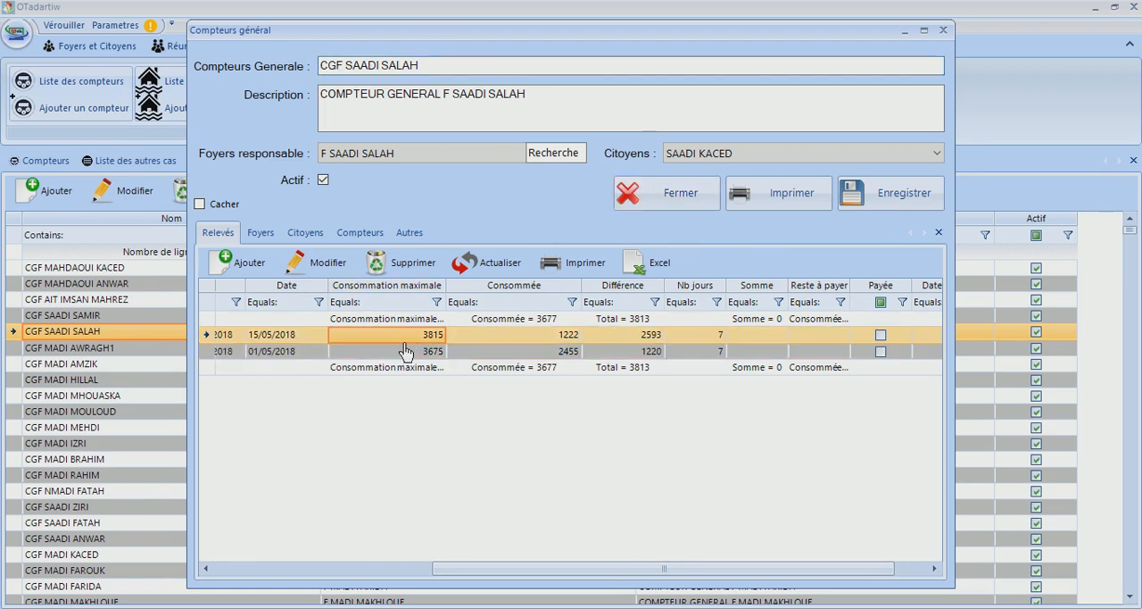
{"action": "left_click", "coordinate": [403, 353]}
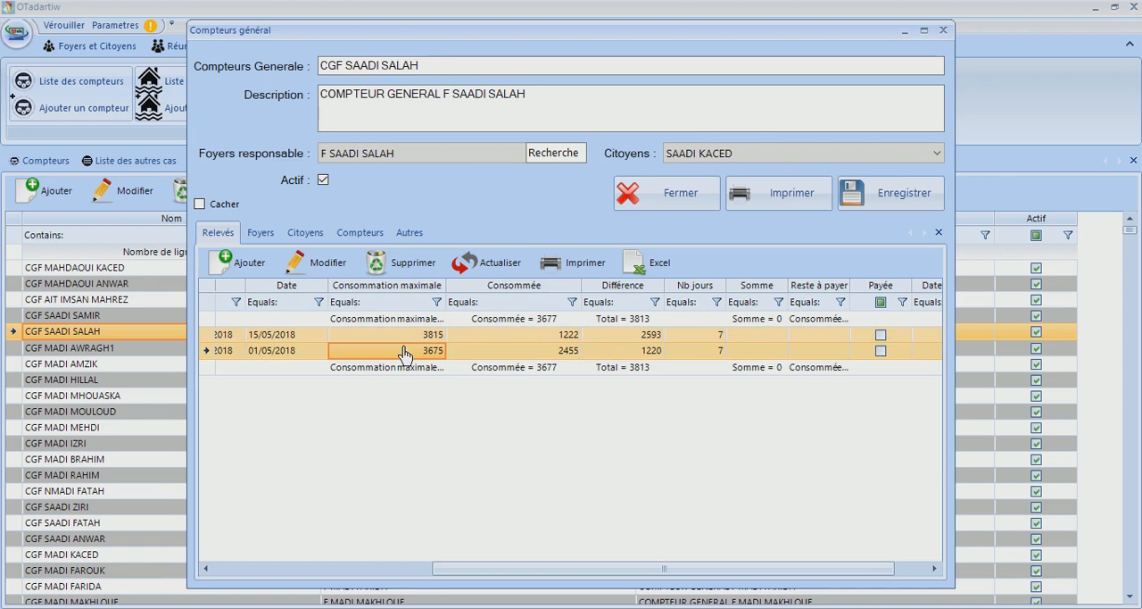
{"action": "left_click", "coordinate": [256, 239]}
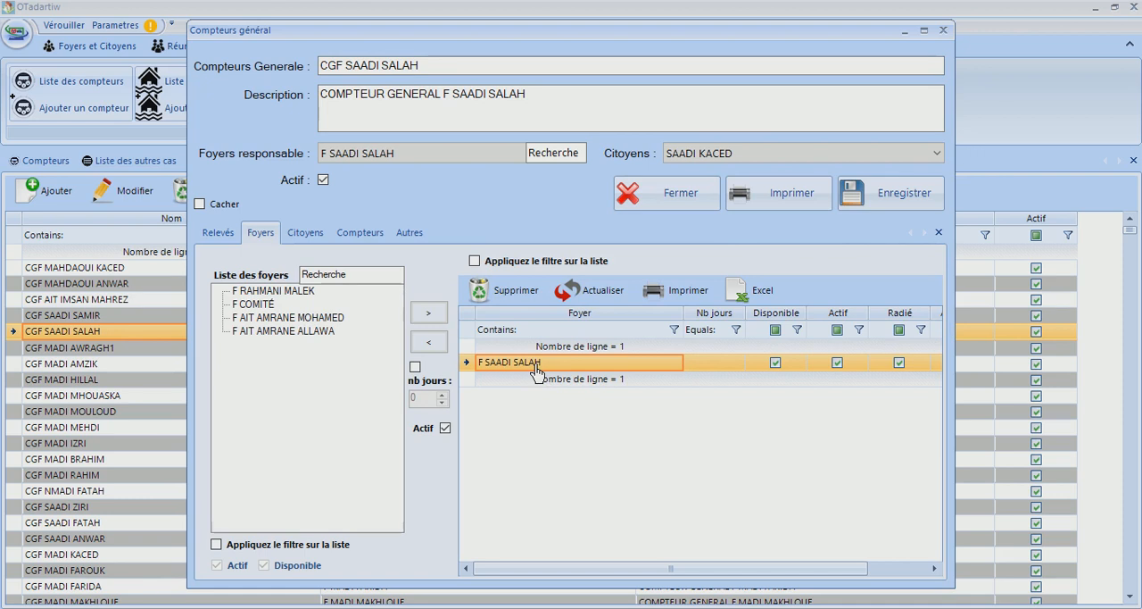
{"action": "left_click", "coordinate": [301, 234]}
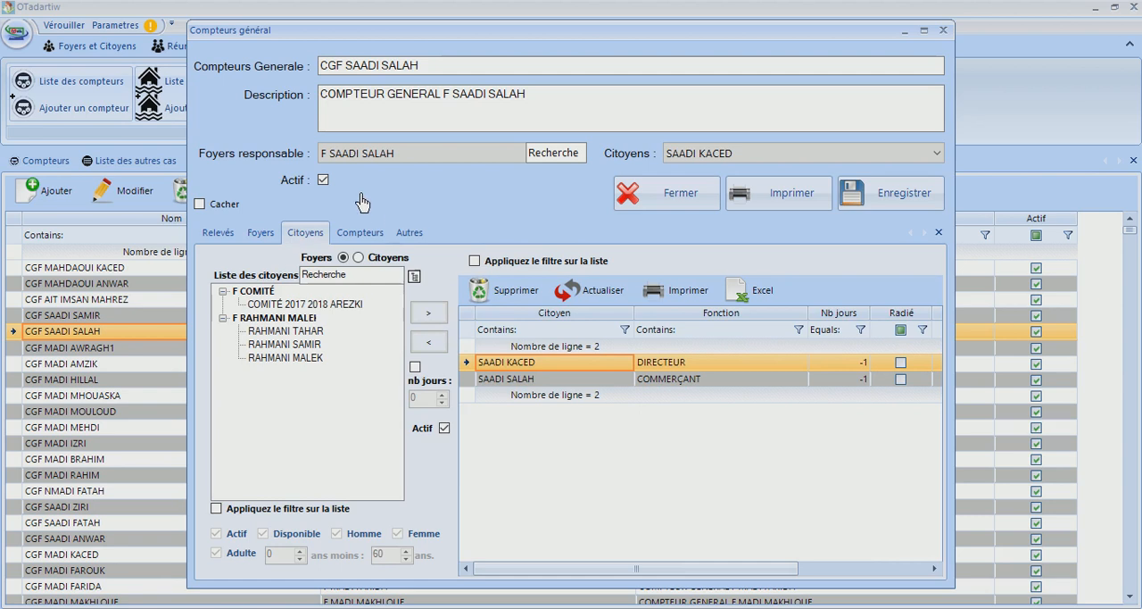
{"action": "left_click", "coordinate": [361, 234]}
{"action": "left_click", "coordinate": [406, 237]}
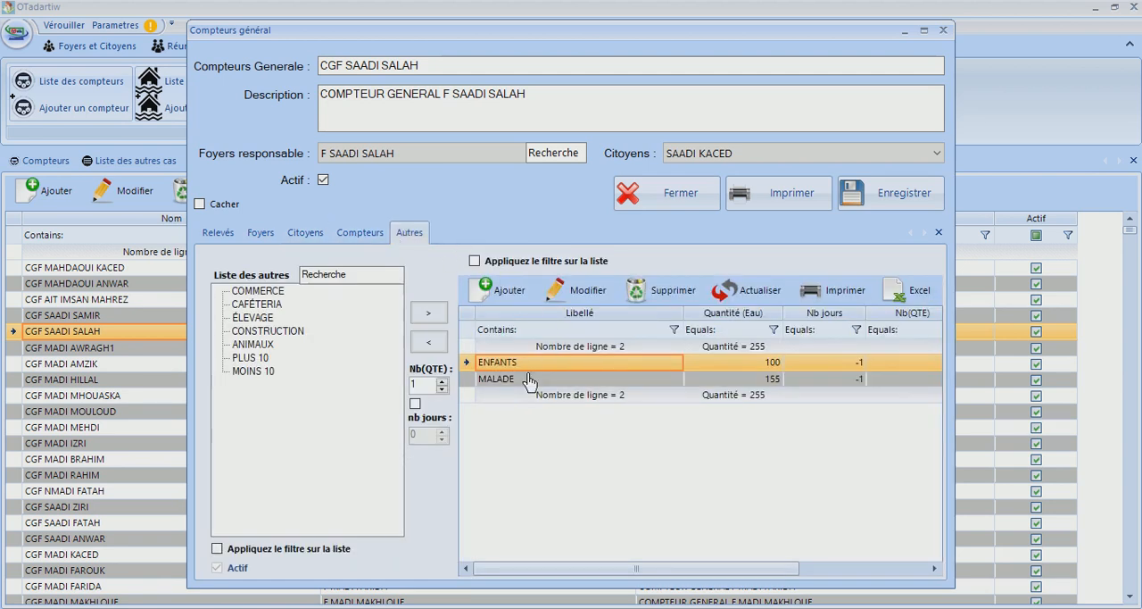
{"action": "left_click", "coordinate": [375, 239]}
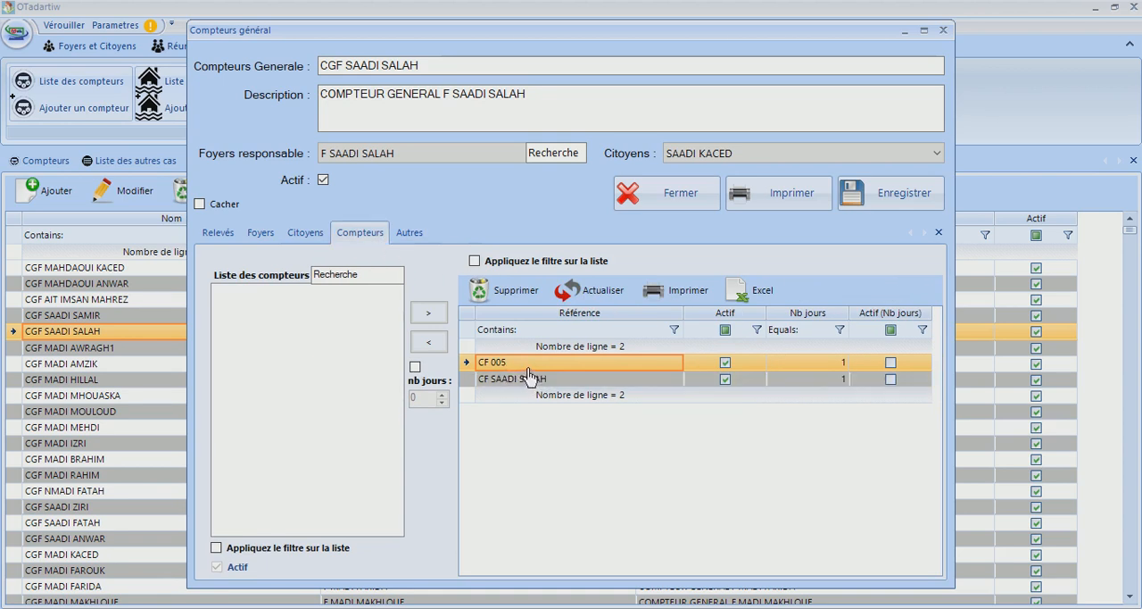
{"action": "left_click", "coordinate": [408, 232]}
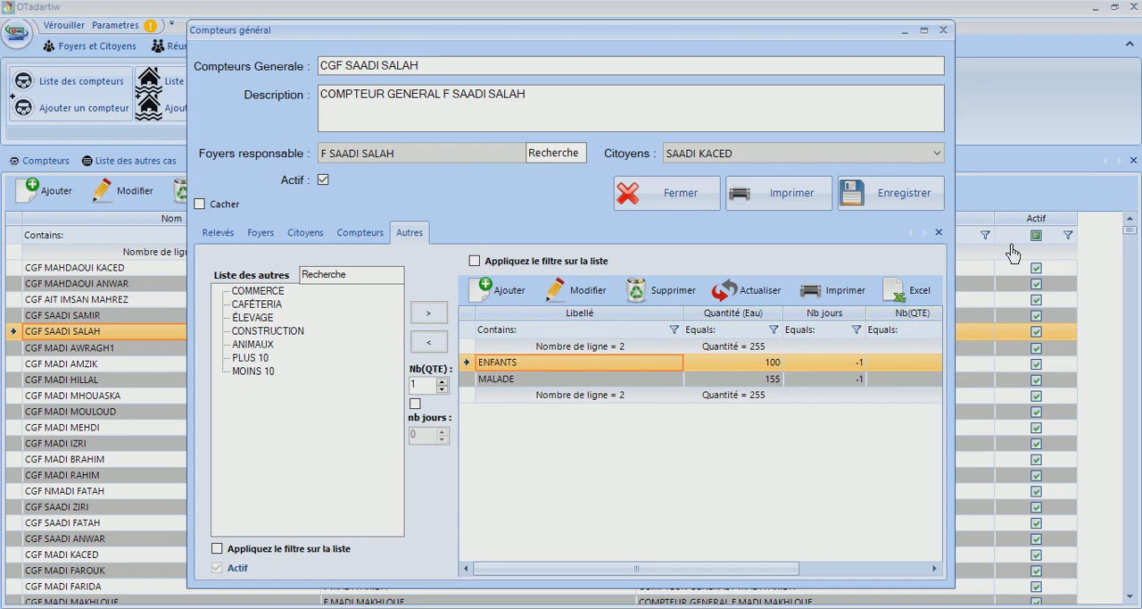
{"action": "left_click", "coordinate": [667, 198]}
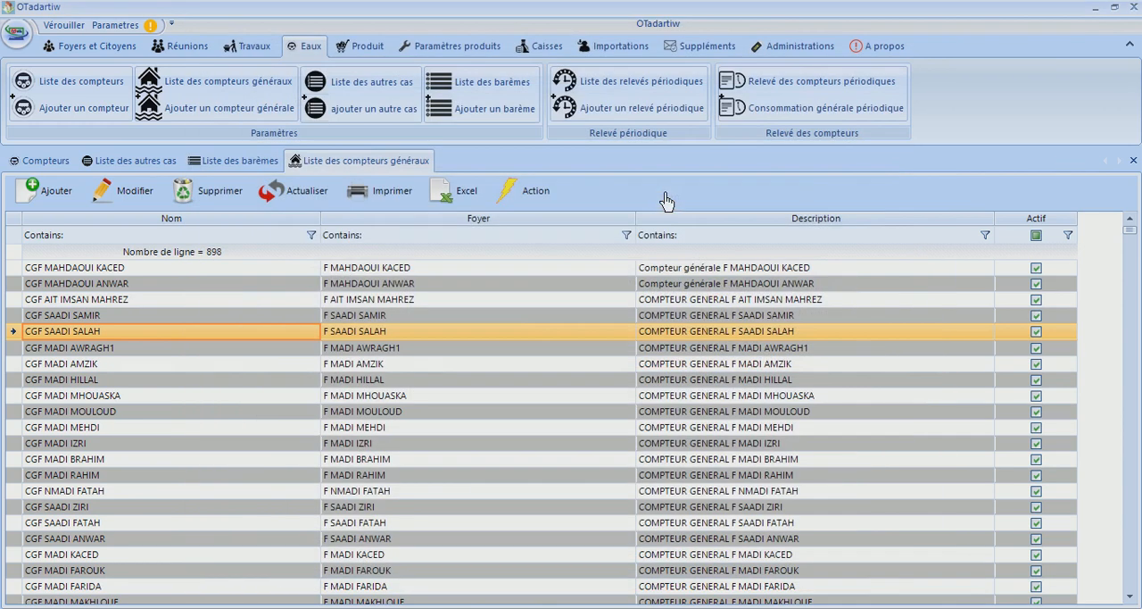
List the periodic readings, compare their consumption, and inspect the closed 08/05/2018 reading before closing its form
{"action": "left_click", "coordinate": [629, 89]}
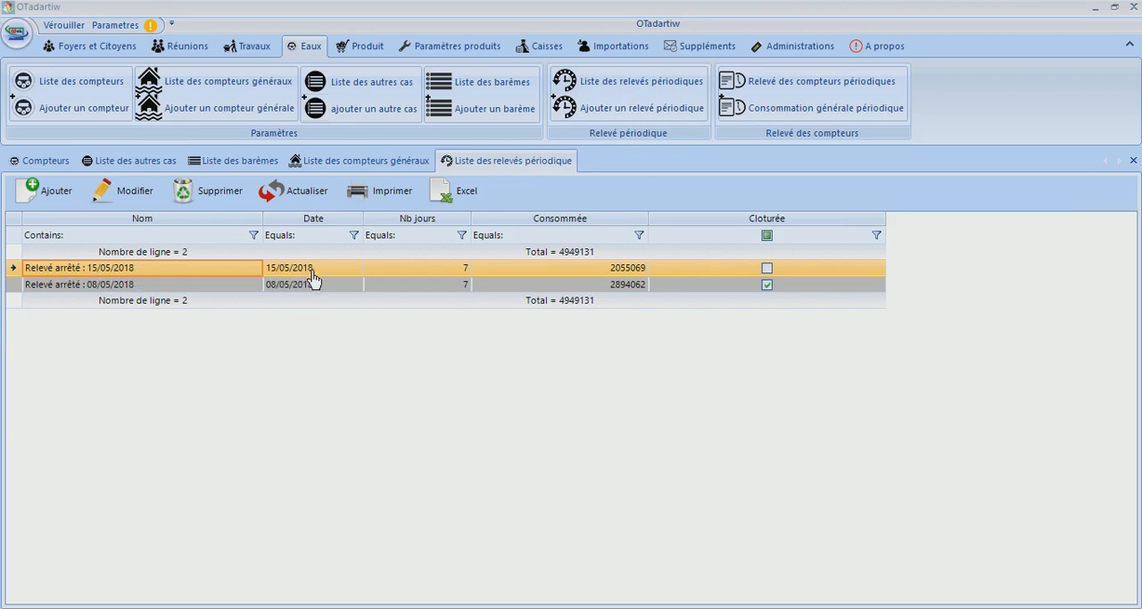
{"action": "left_click", "coordinate": [616, 291]}
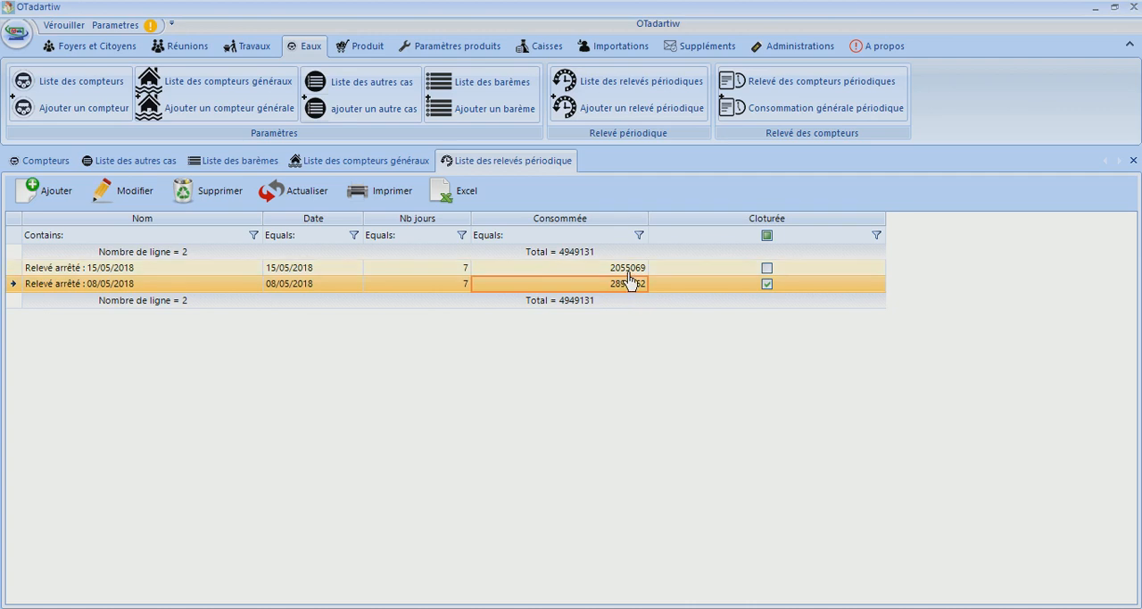
{"action": "left_click", "coordinate": [628, 273]}
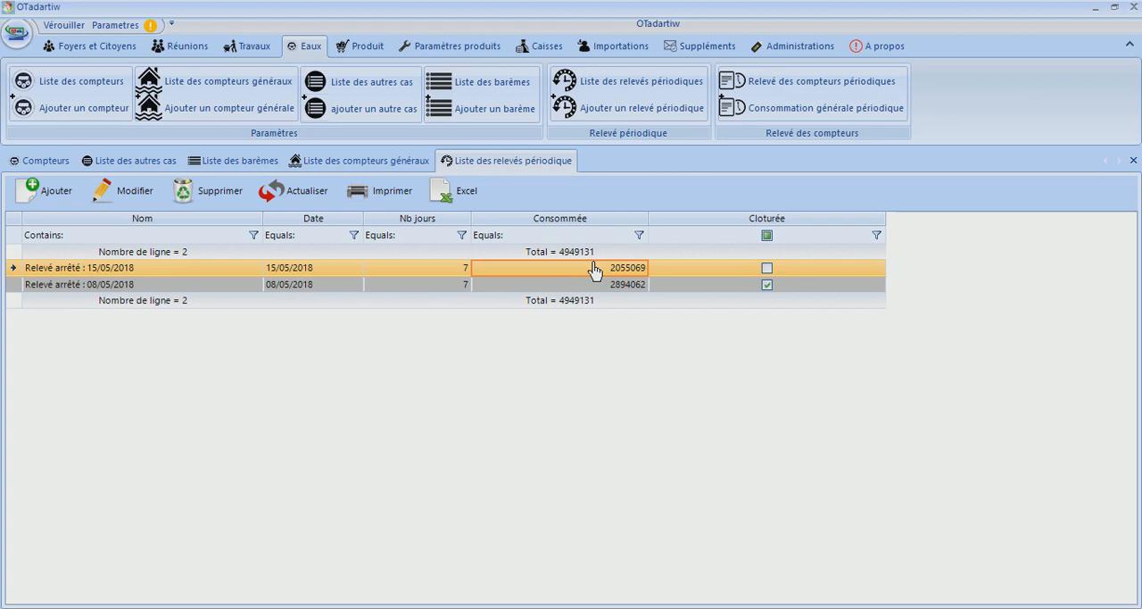
{"action": "double_click", "coordinate": [754, 288]}
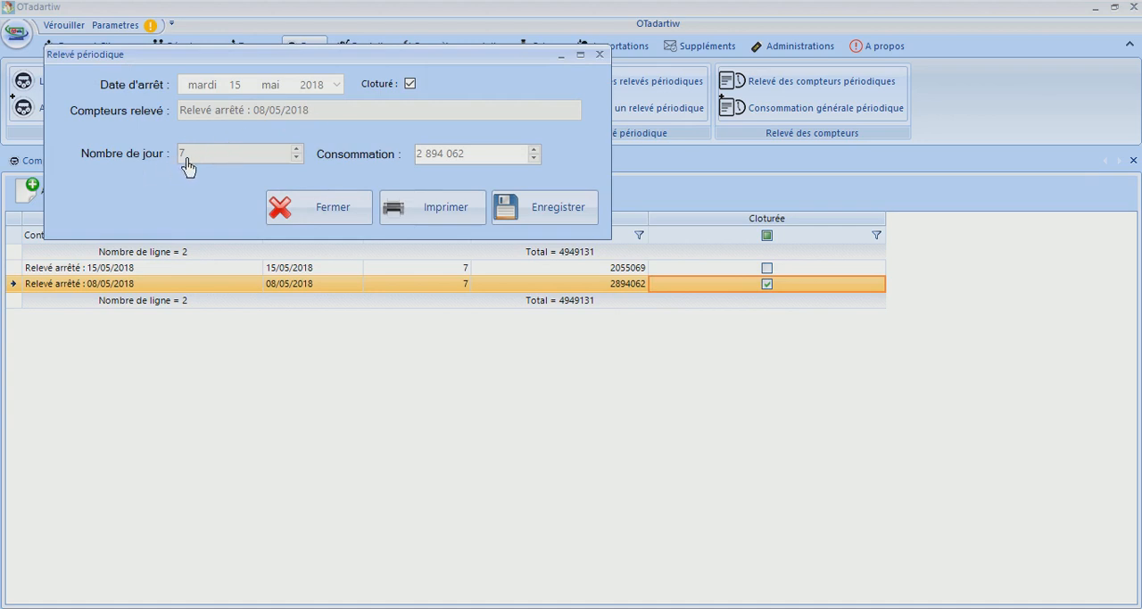
{"action": "left_click", "coordinate": [344, 202]}
Inspect the 15/05/2018 periodic reading, try its Cloturé option, and close the form without saving
{"action": "left_click", "coordinate": [340, 271]}
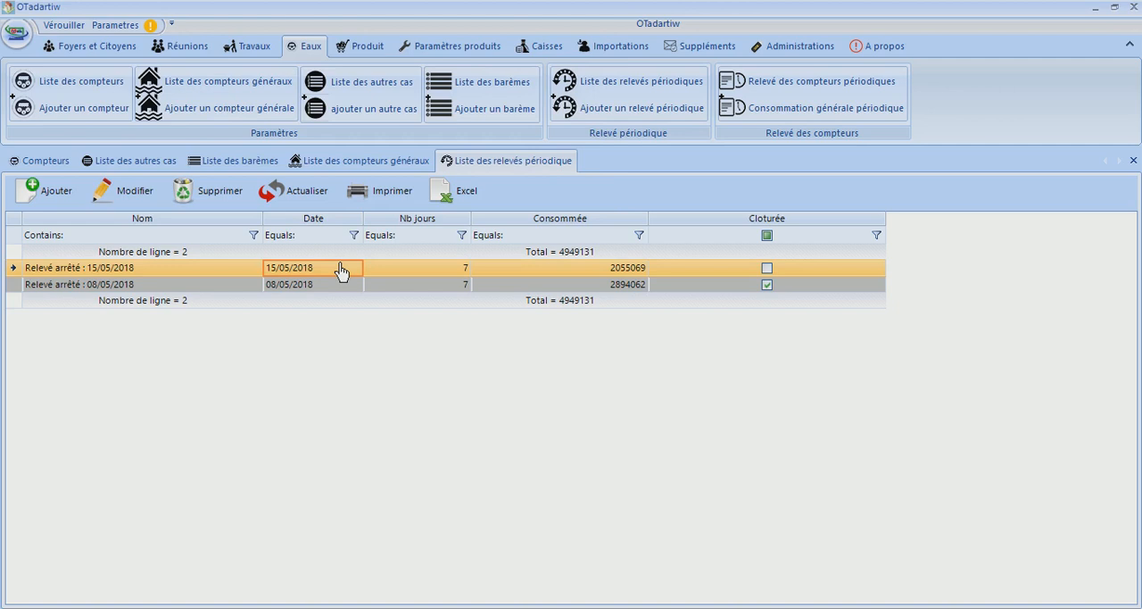
{"action": "double_click", "coordinate": [340, 271]}
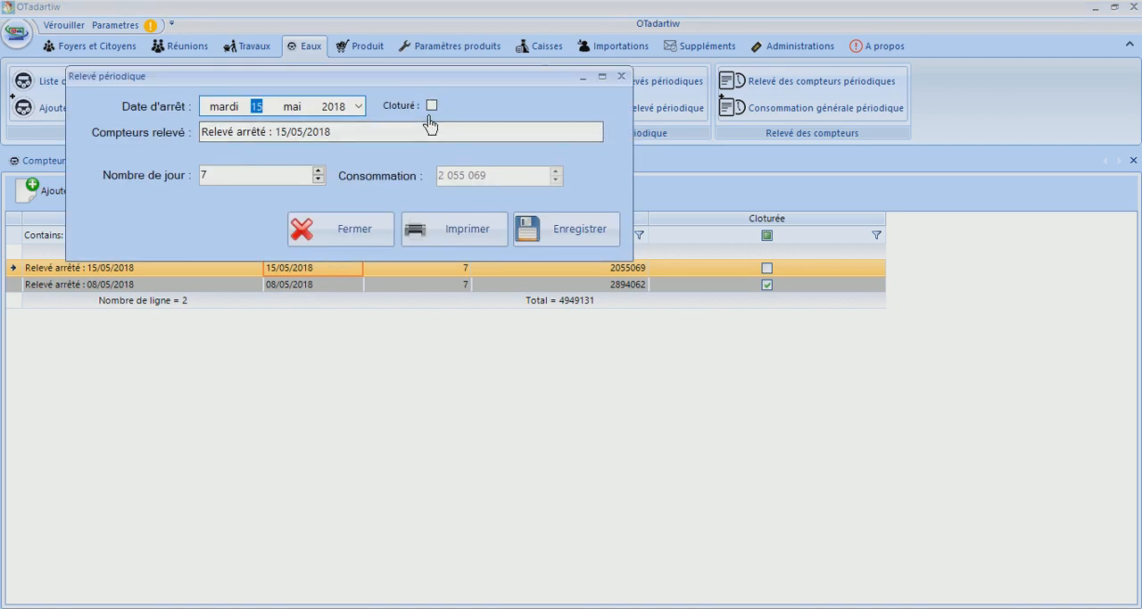
{"action": "left_click", "coordinate": [350, 233]}
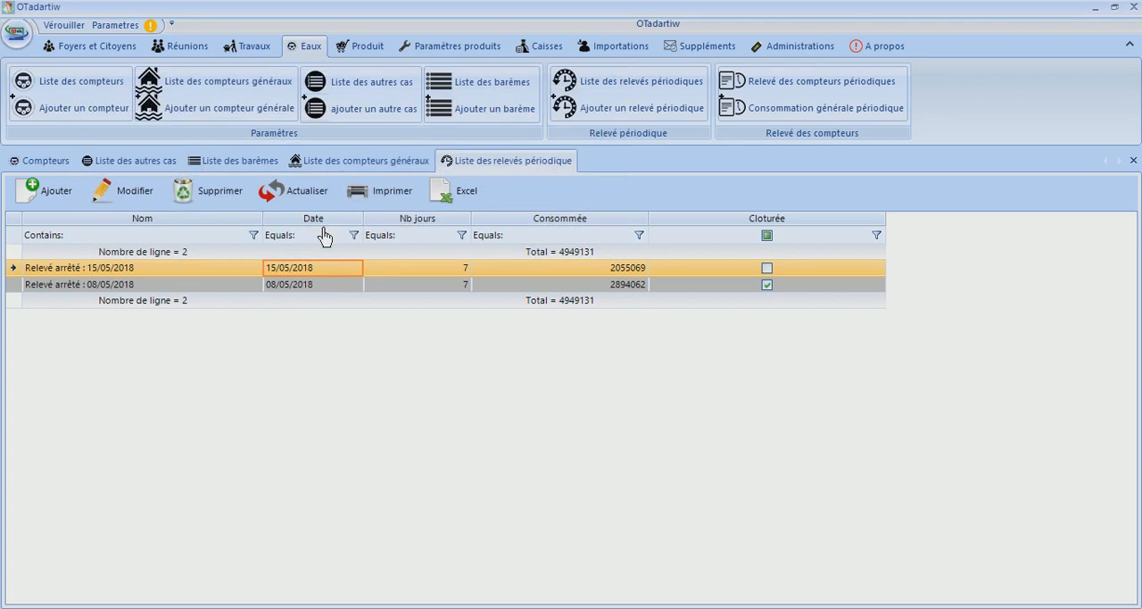
{"action": "left_click", "coordinate": [210, 276]}
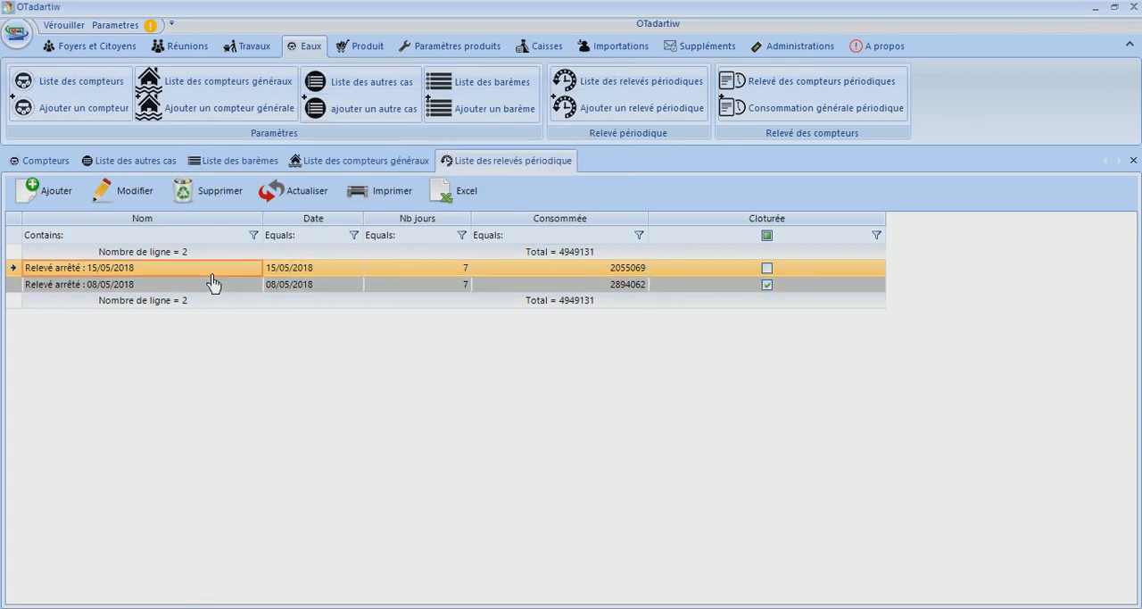
{"action": "double_click", "coordinate": [212, 282]}
{"action": "left_click", "coordinate": [453, 128]}
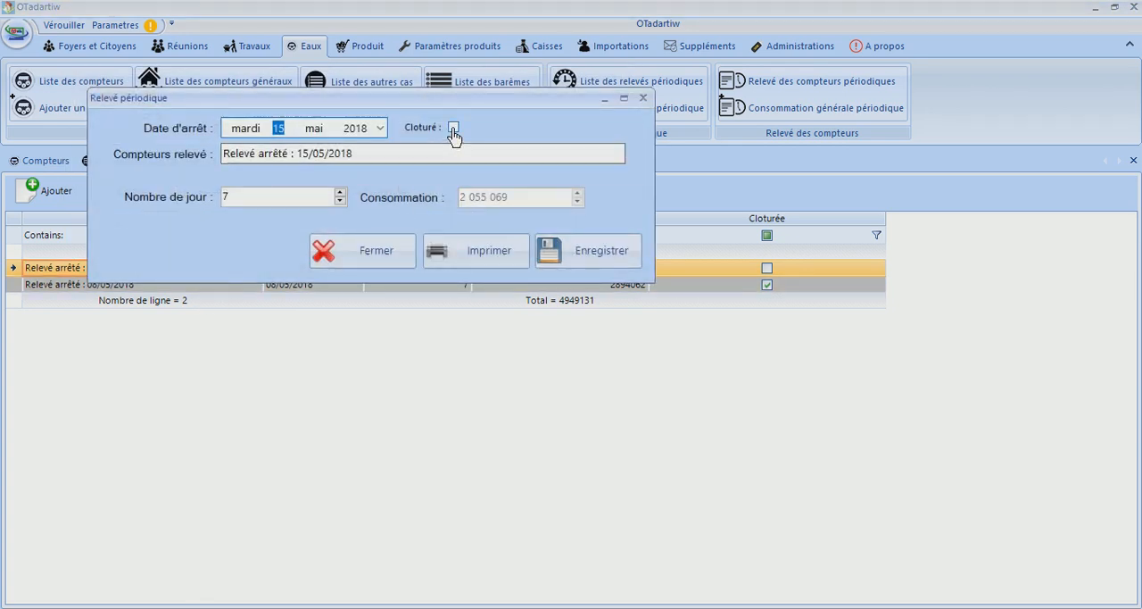
{"action": "left_click", "coordinate": [393, 250]}
Try to add a periodic reading, and mark the 15/05/2018 reading as Cloturé and save it
{"action": "left_click", "coordinate": [43, 193]}
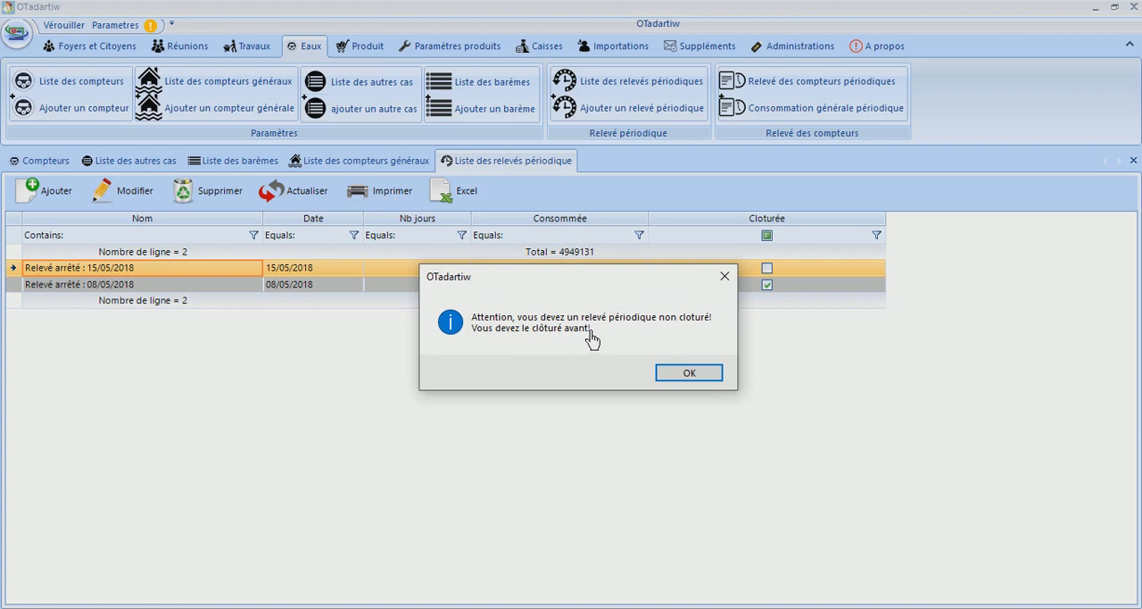
{"action": "left_click", "coordinate": [668, 374]}
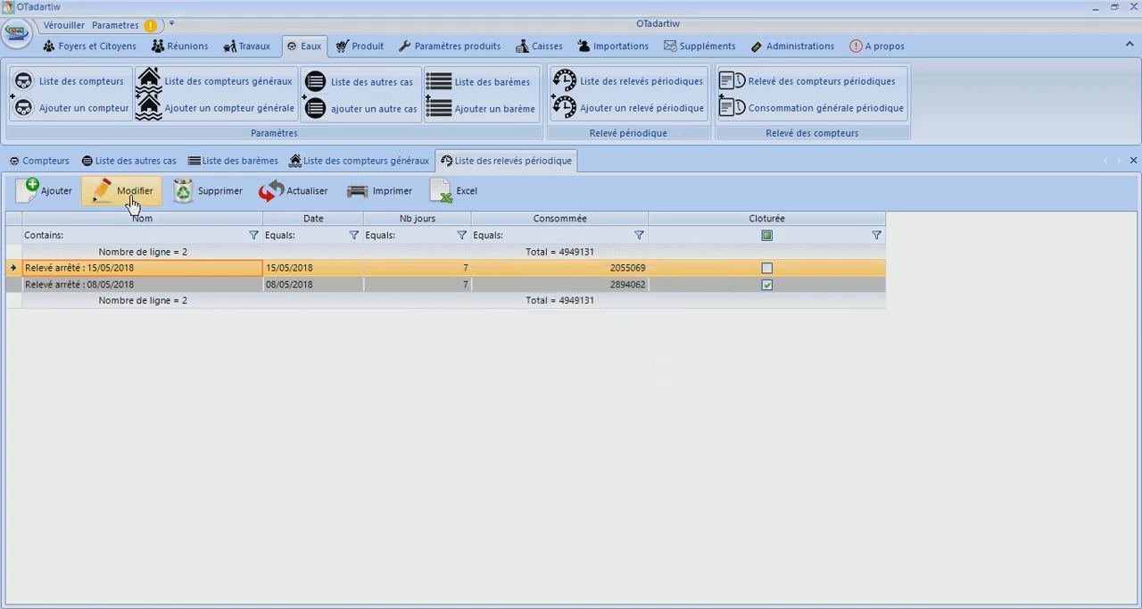
{"action": "left_click", "coordinate": [133, 198]}
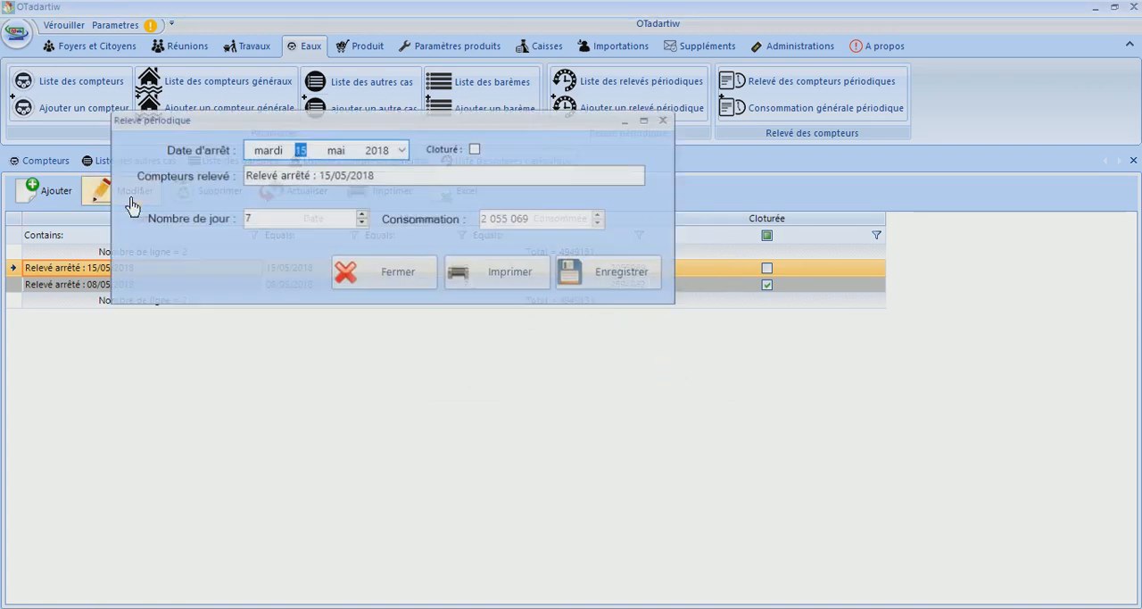
{"action": "left_click", "coordinate": [476, 150]}
{"action": "left_click", "coordinate": [597, 274]}
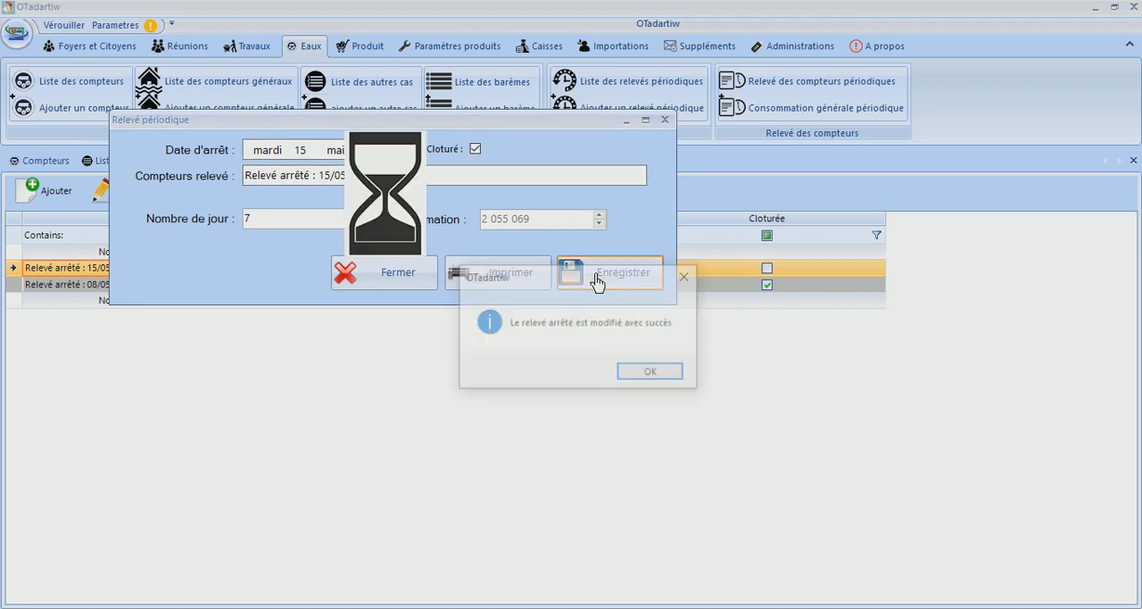
{"action": "left_click", "coordinate": [630, 376]}
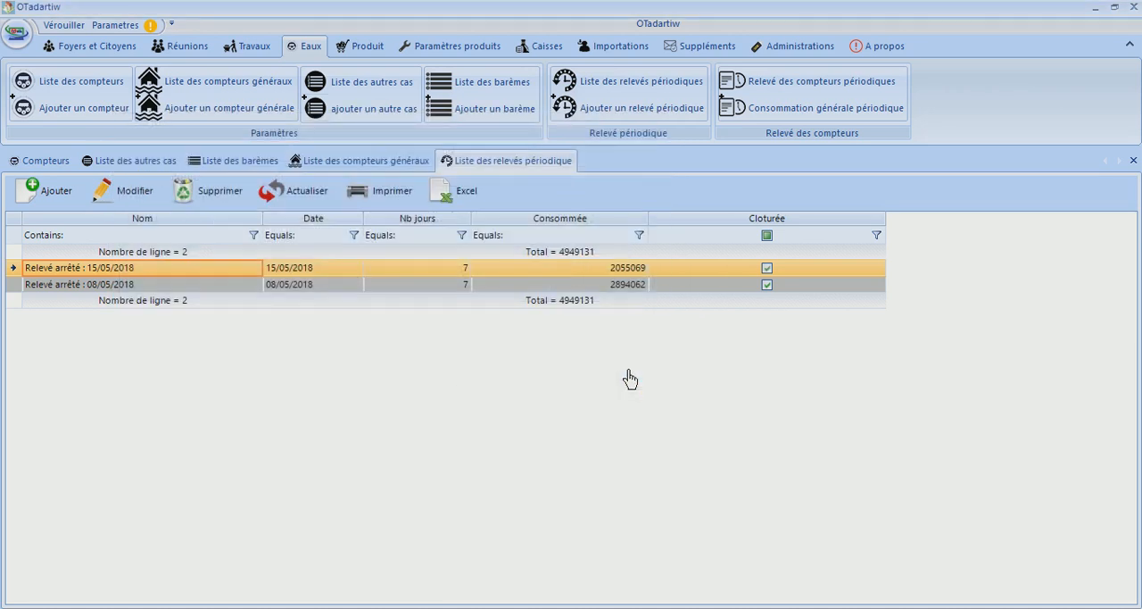
Start a new periodic reading and try 6 September and 23 September 2018 as its stop date
{"action": "left_click", "coordinate": [51, 202]}
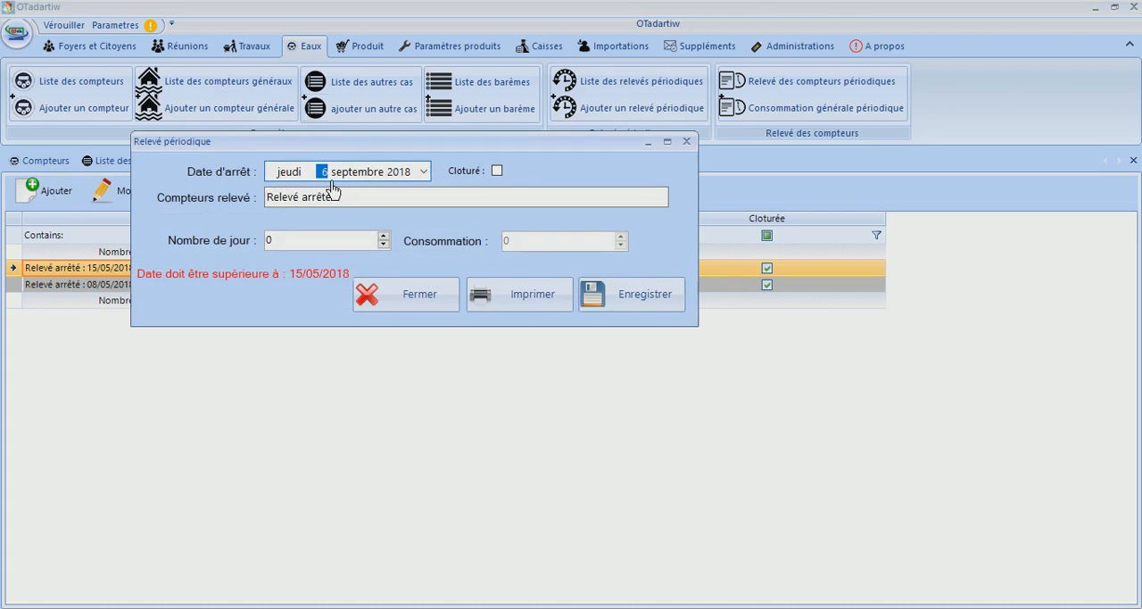
{"action": "key", "text": "Up"}
{"action": "key", "text": "Down"}
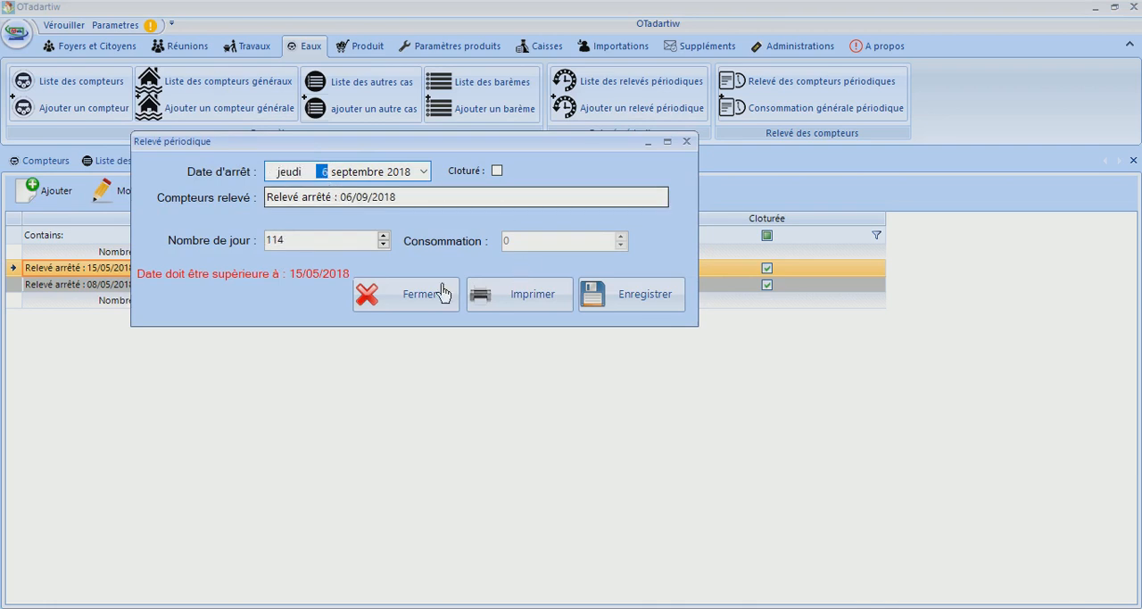
{"action": "key", "text": "Tab"}
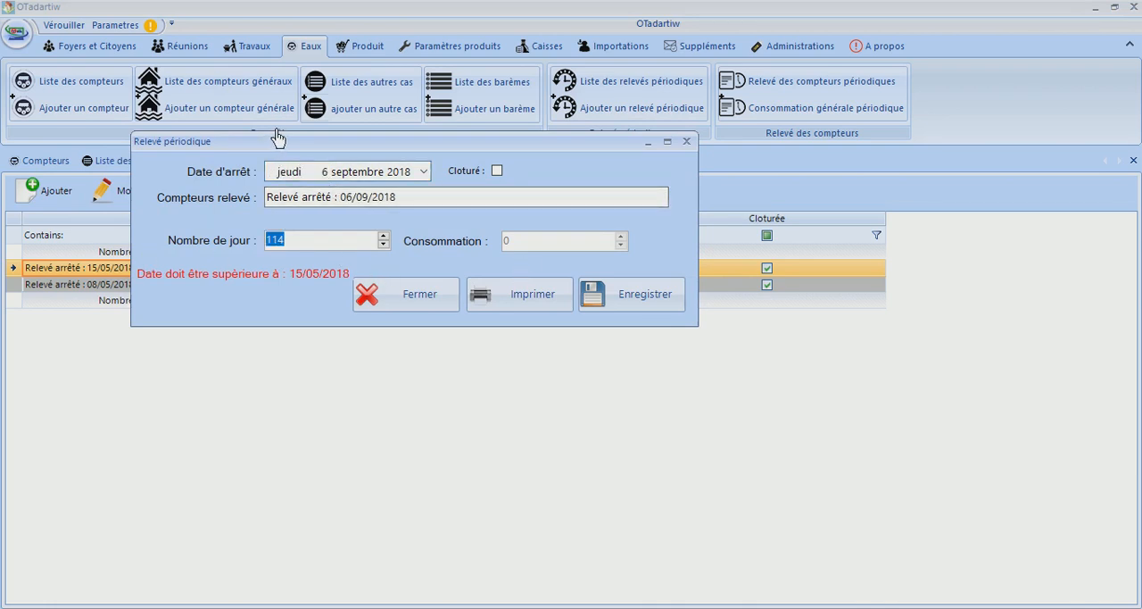
{"action": "left_click_drag", "start_coordinate": [278, 147], "coordinate": [313, 310]}
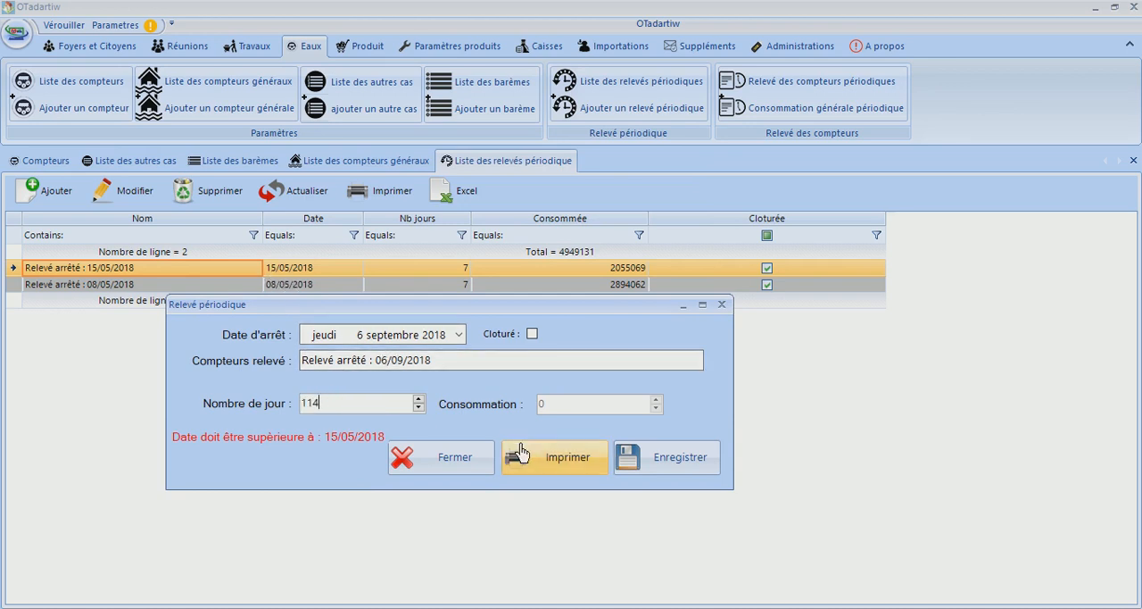
{"action": "left_click", "coordinate": [362, 336]}
{"action": "type", "text": "23"}
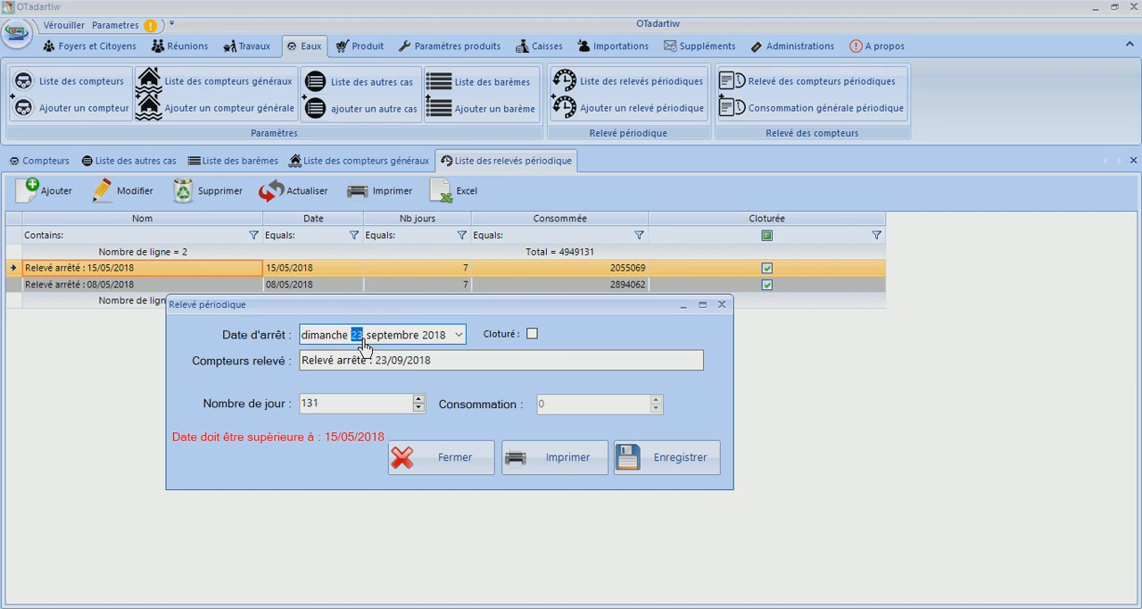
Set the new periodic reading's stop date to 22 May 2018 and close the form without saving
{"action": "key", "text": "Right"}
{"action": "left_click", "coordinate": [370, 360]}
{"action": "left_click", "coordinate": [361, 337]}
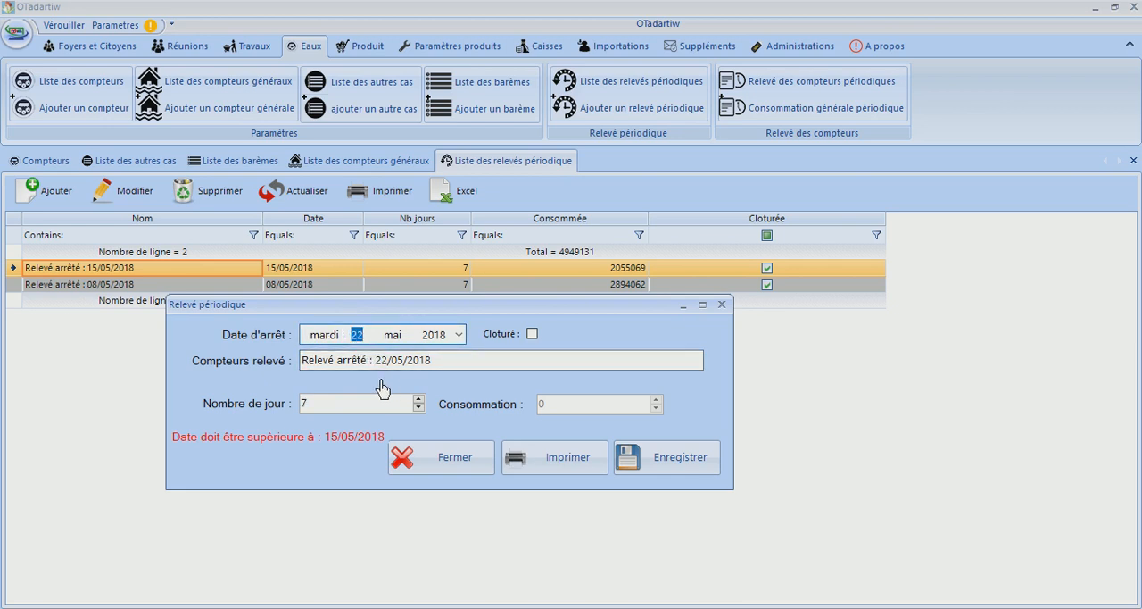
{"action": "left_click", "coordinate": [326, 409]}
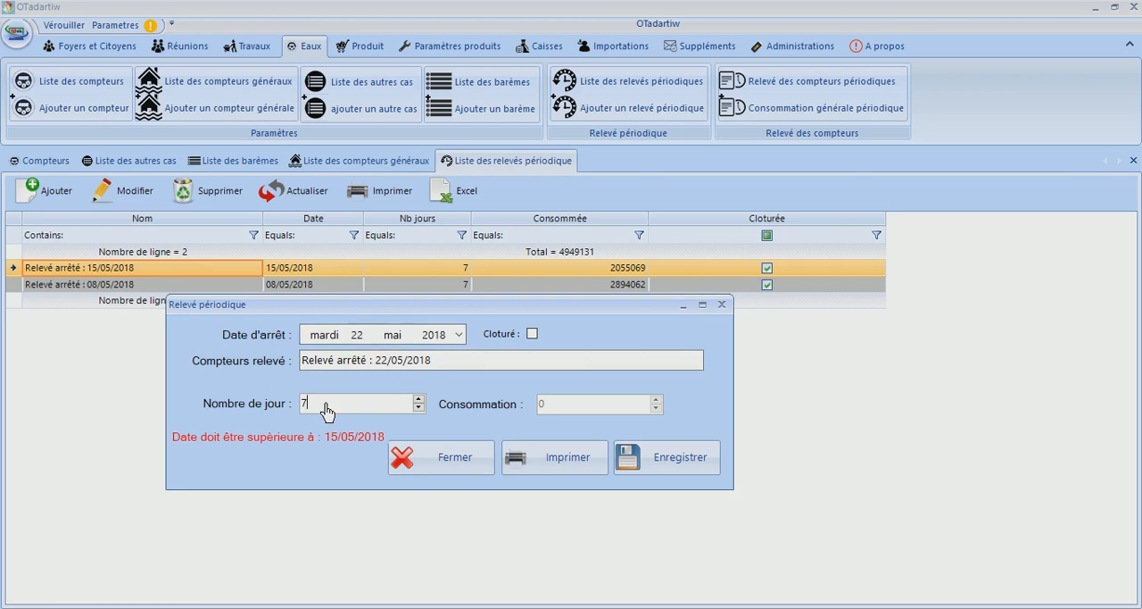
{"action": "left_click", "coordinate": [454, 461]}
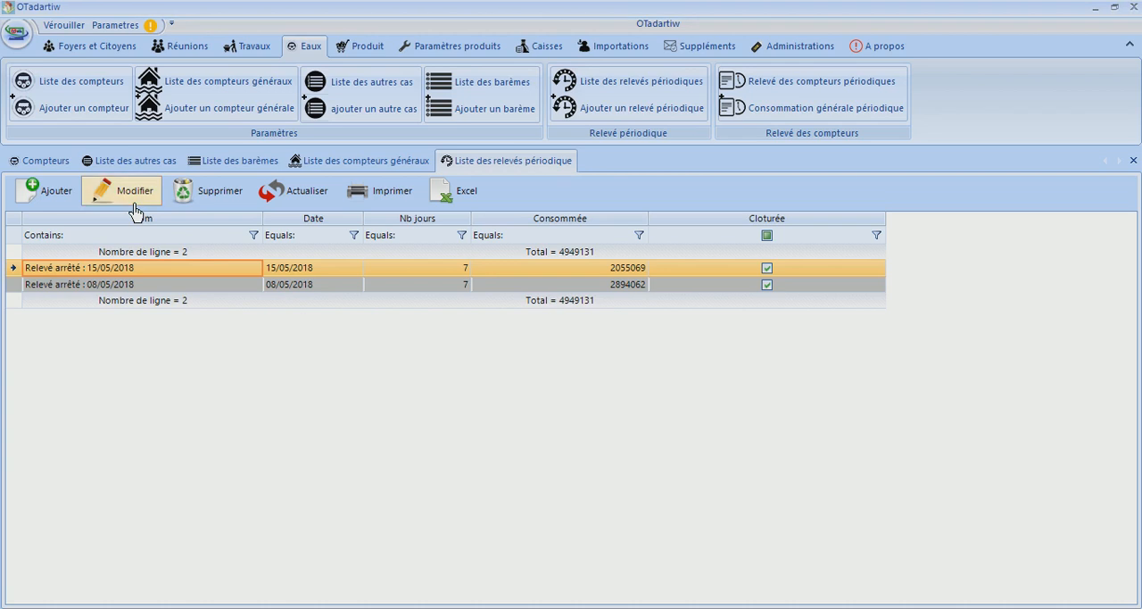
Reopen the 15/05/2018 periodic reading by removing its Cloturé mark and save the change
{"action": "left_click", "coordinate": [135, 191]}
{"action": "left_click", "coordinate": [390, 64]}
{"action": "left_click", "coordinate": [518, 189]}
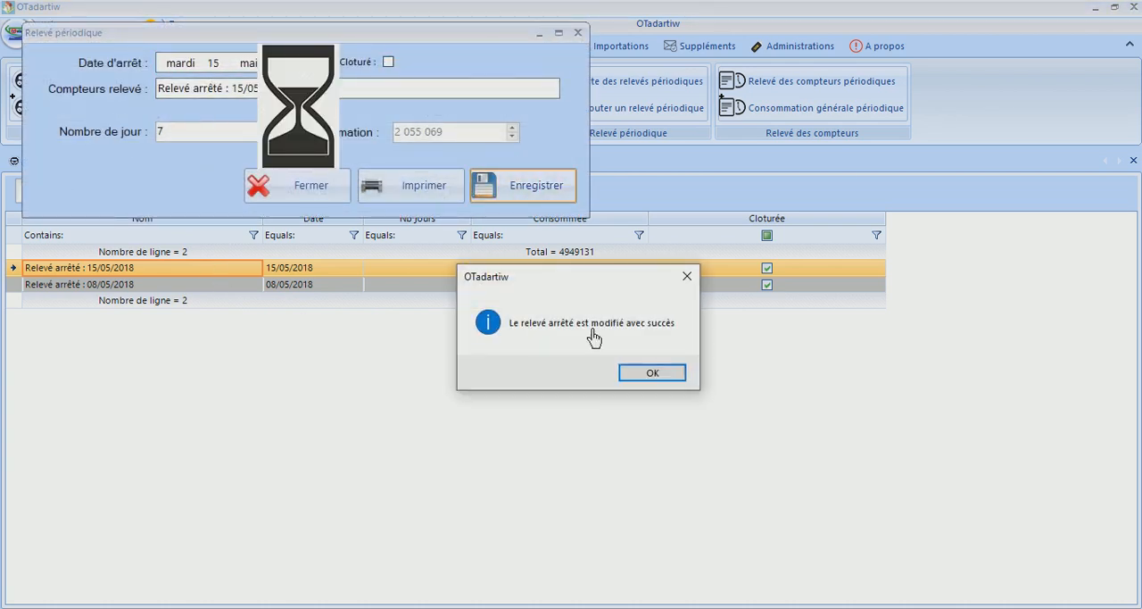
{"action": "left_click", "coordinate": [673, 375]}
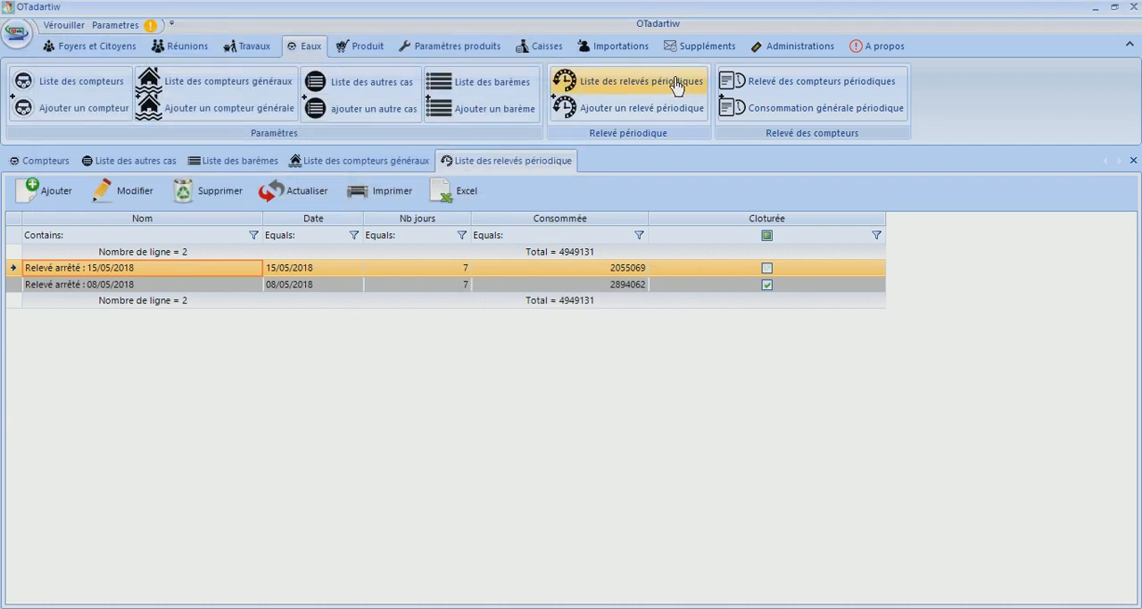
Try to add a periodic reading, and open the 15/05/2018 reading's form and close it without saving
{"action": "left_click", "coordinate": [46, 191]}
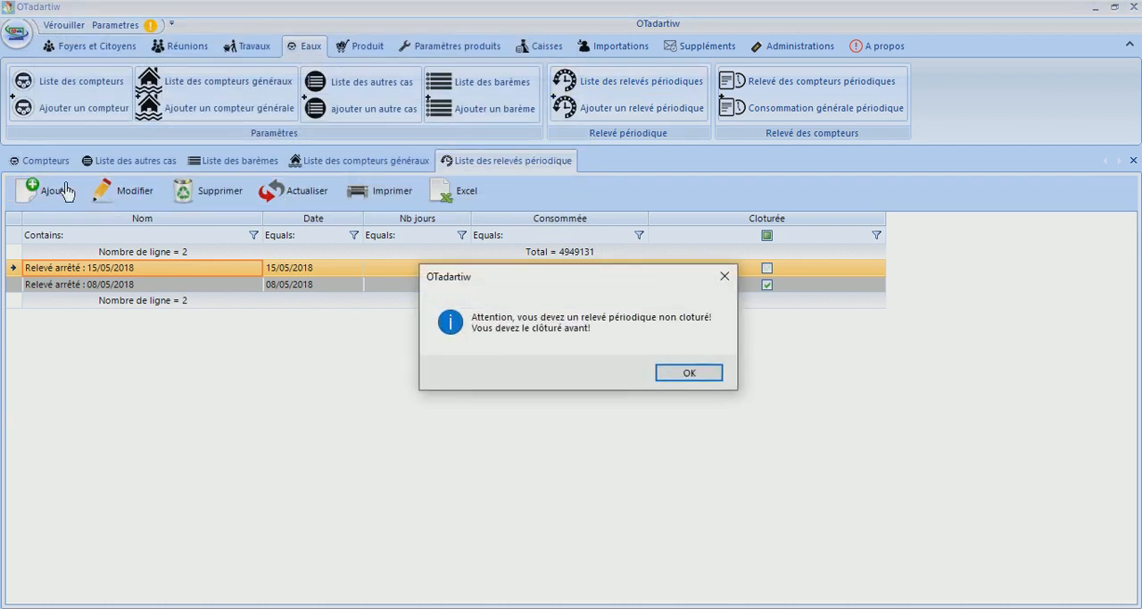
{"action": "left_click", "coordinate": [664, 373]}
{"action": "left_click", "coordinate": [103, 199]}
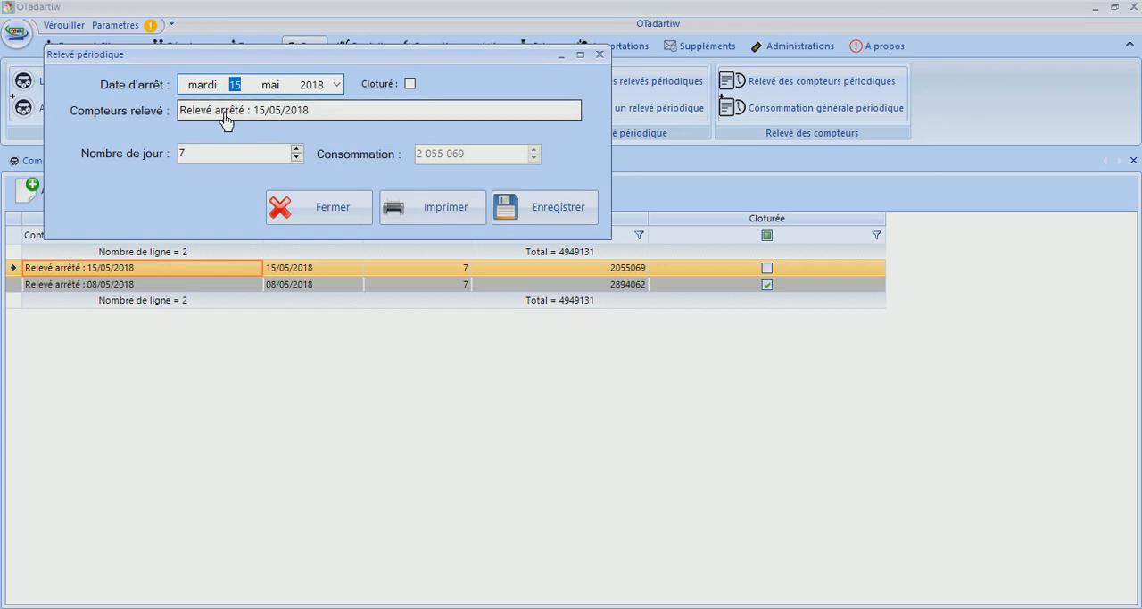
{"action": "left_click", "coordinate": [198, 166]}
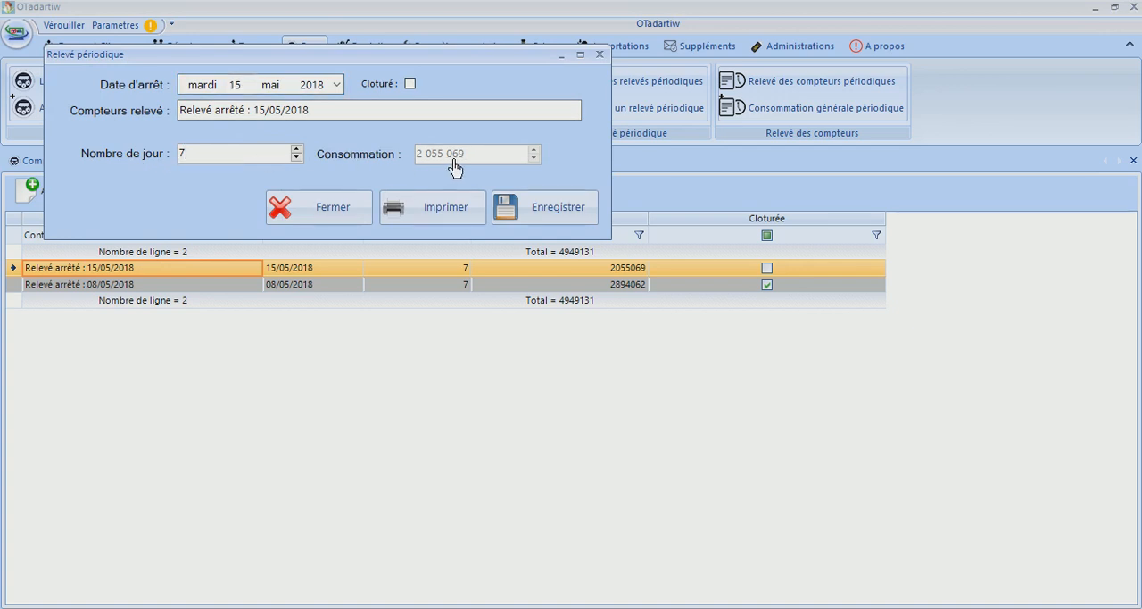
{"action": "left_click", "coordinate": [344, 229]}
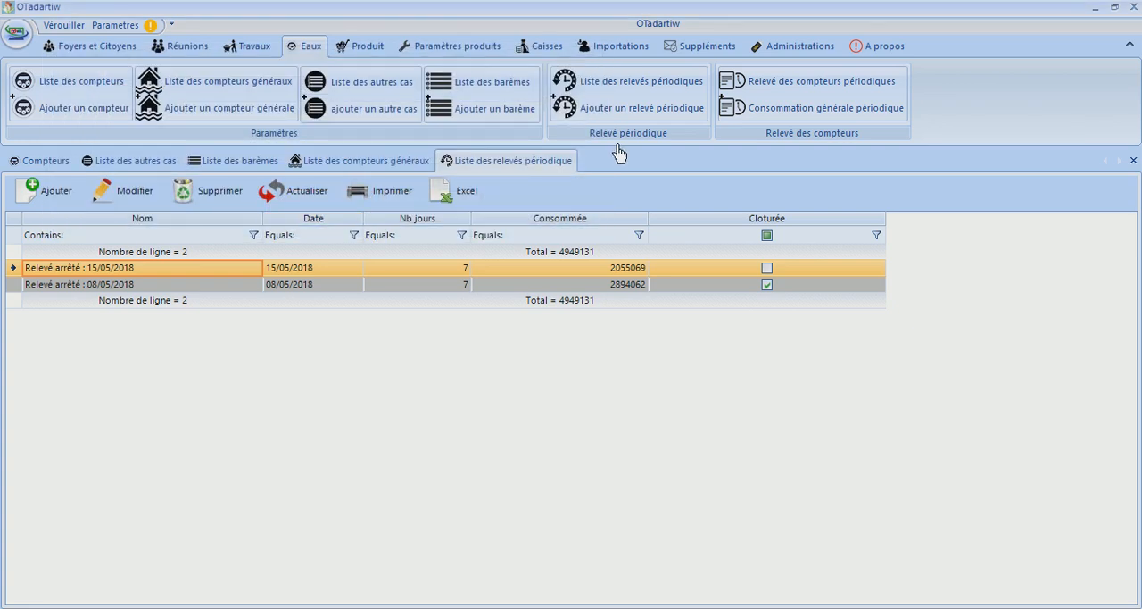
Show the periodic meter readings for 08/05/2018 and examine the first meters' dates, new readings and consumption differences
{"action": "left_click", "coordinate": [746, 96]}
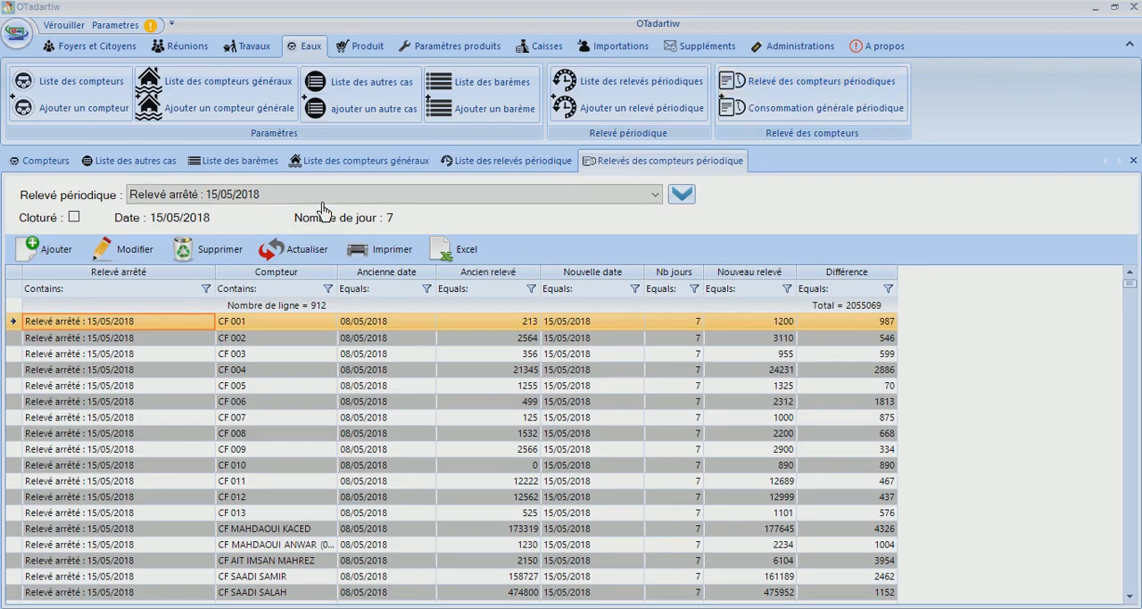
{"action": "left_click", "coordinate": [323, 198]}
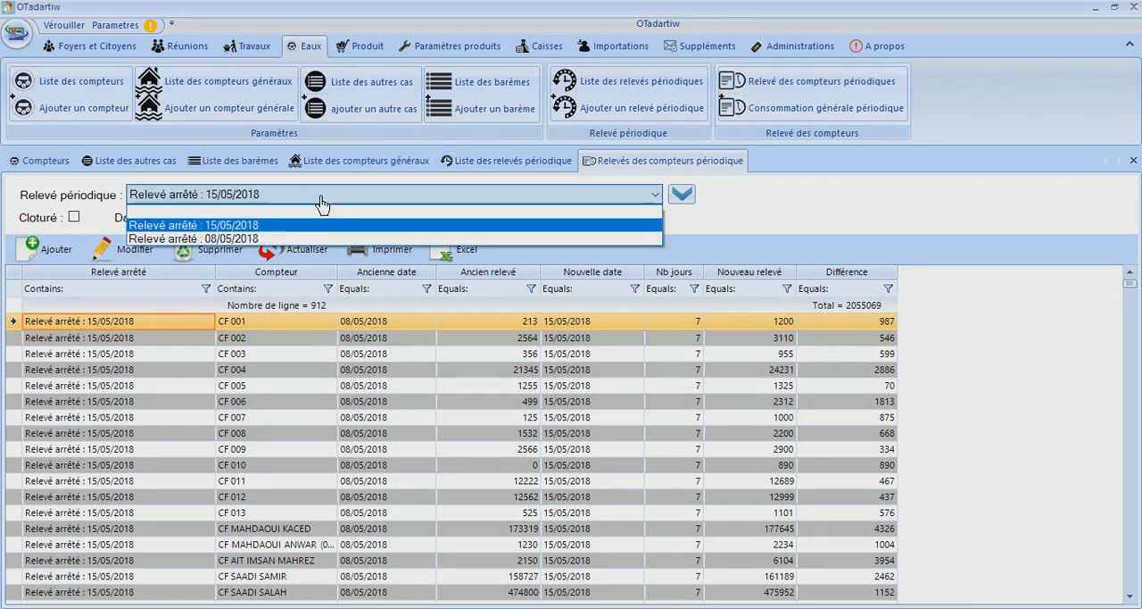
{"action": "left_click", "coordinate": [272, 239]}
{"action": "left_click", "coordinate": [272, 245]}
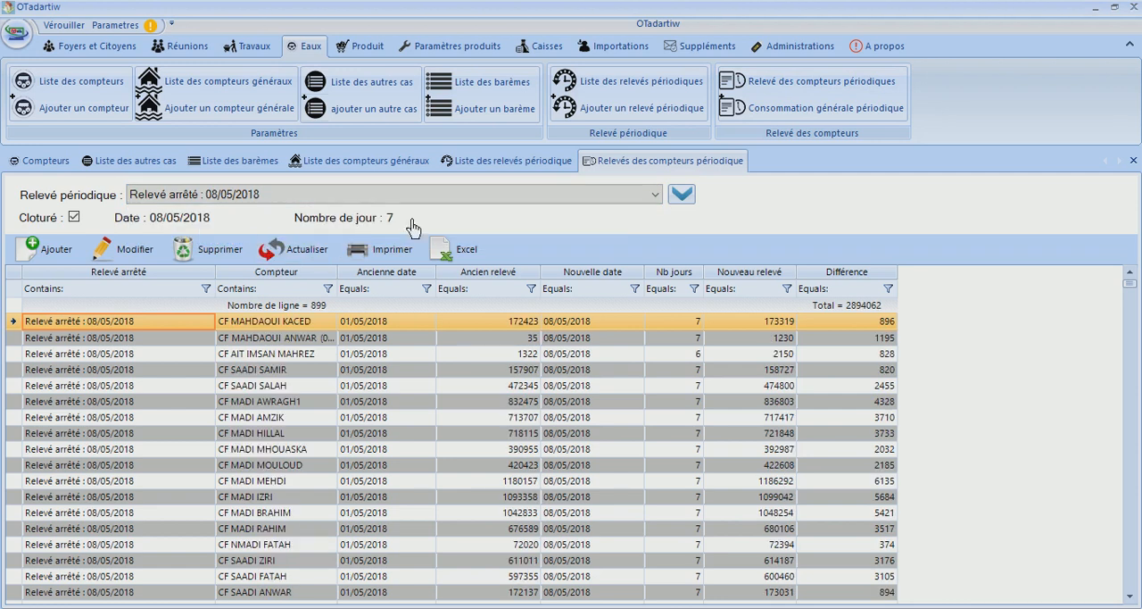
{"action": "left_click", "coordinate": [265, 325]}
{"action": "left_click", "coordinate": [375, 332]}
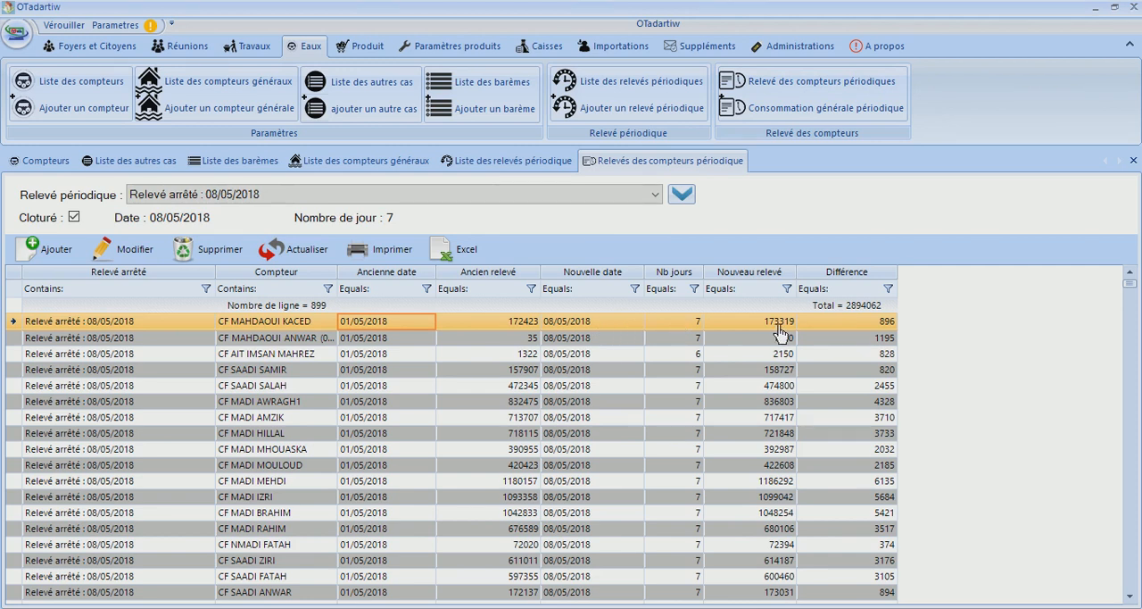
{"action": "left_click", "coordinate": [893, 325]}
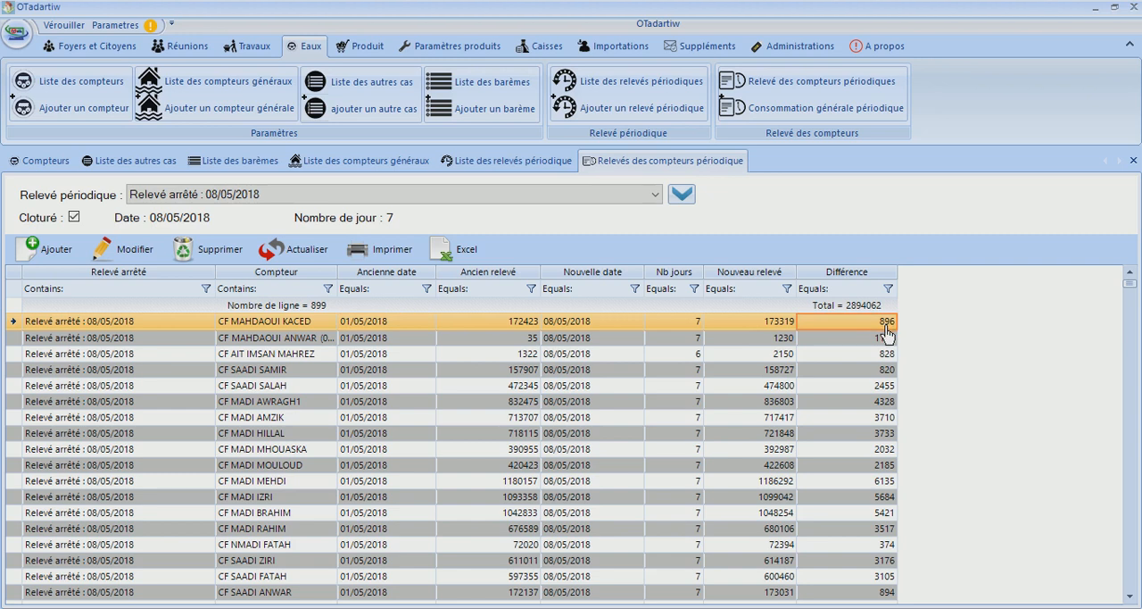
{"action": "left_click", "coordinate": [599, 341]}
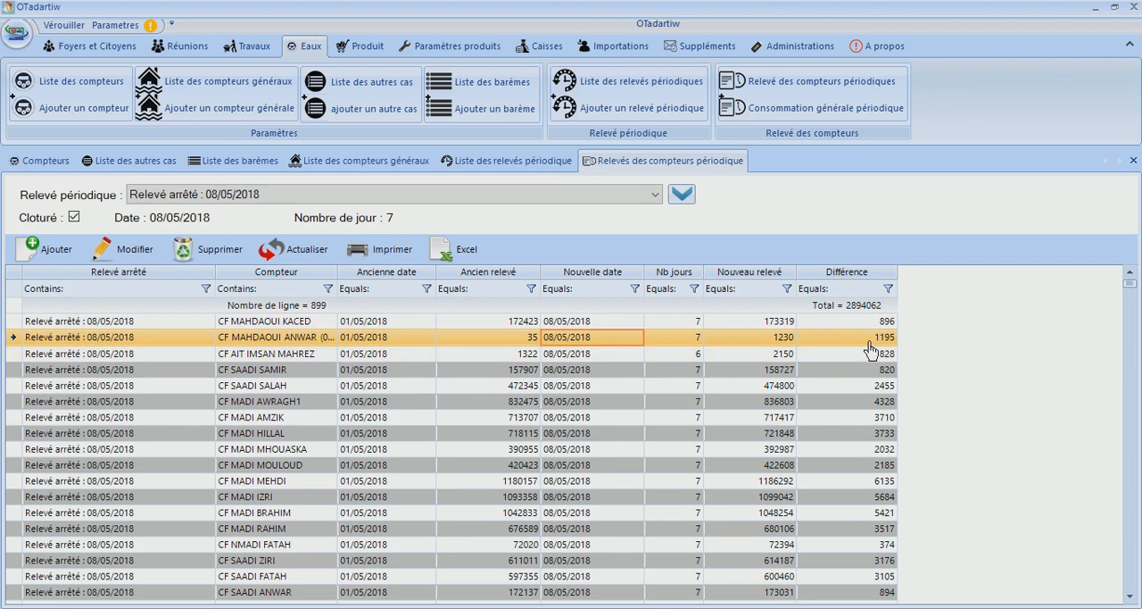
Display the meter readings of the 15/05/2018 period and examine the old and new readings of meter CF 001
{"action": "left_click", "coordinate": [452, 196]}
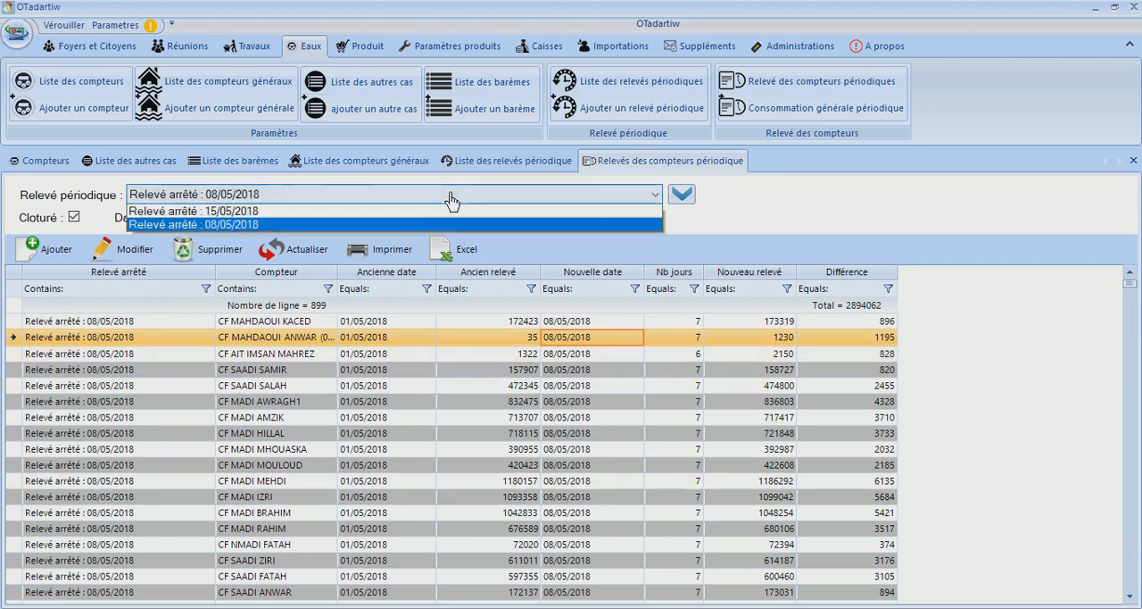
{"action": "left_click", "coordinate": [406, 225]}
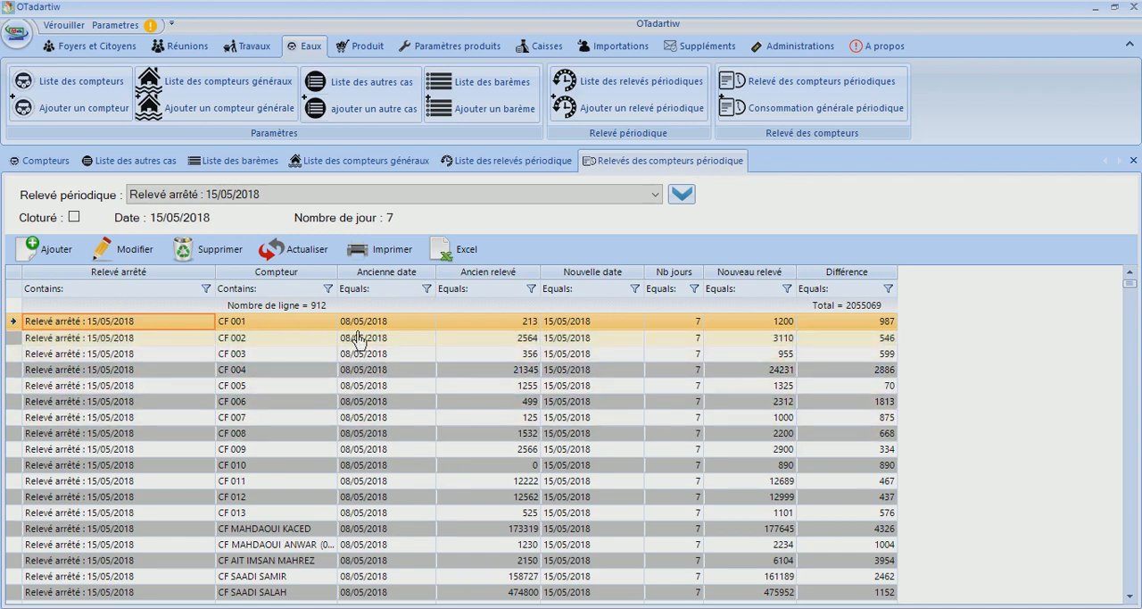
{"action": "left_click", "coordinate": [528, 325]}
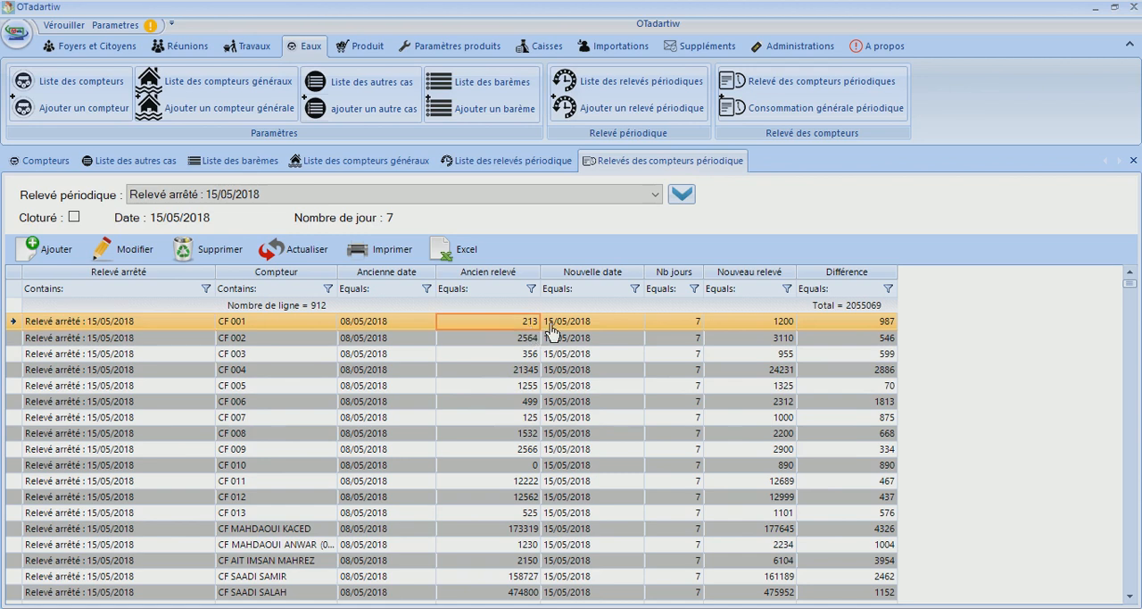
{"action": "left_click", "coordinate": [780, 325]}
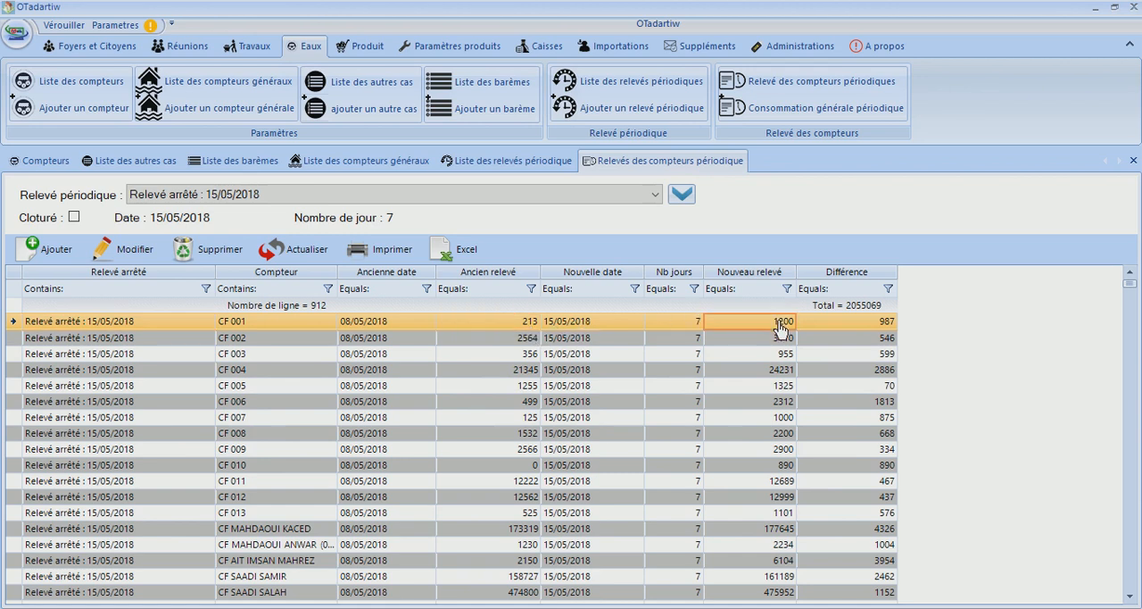
Return to the 08/05/2018 period's meter readings and check the first meter's old and new readings
{"action": "left_click", "coordinate": [317, 201]}
{"action": "left_click", "coordinate": [282, 238]}
{"action": "left_click", "coordinate": [282, 249]}
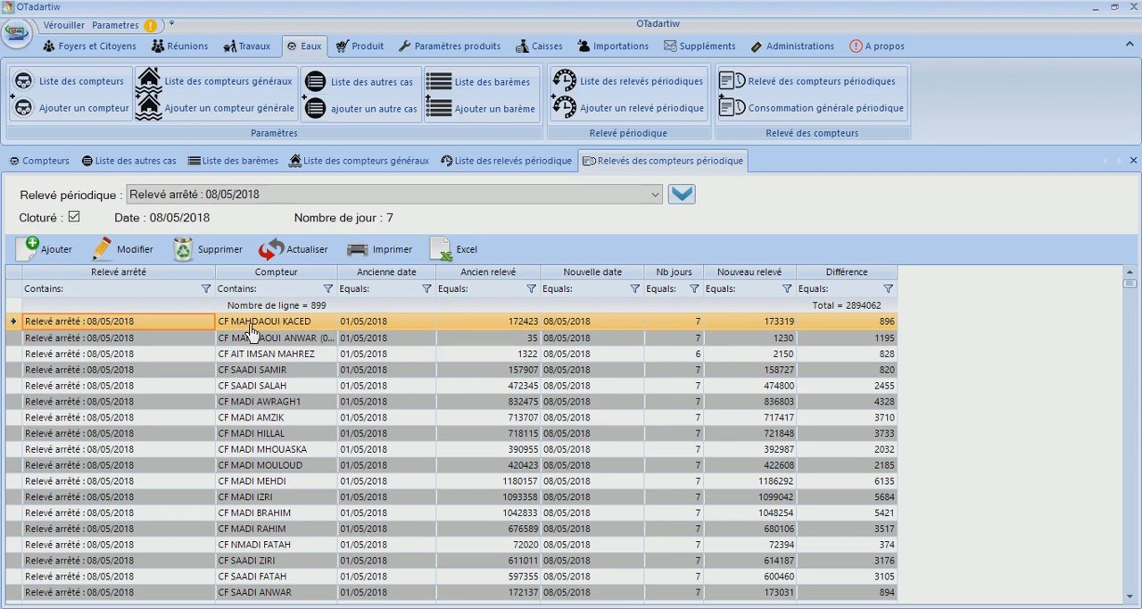
{"action": "left_click", "coordinate": [290, 324]}
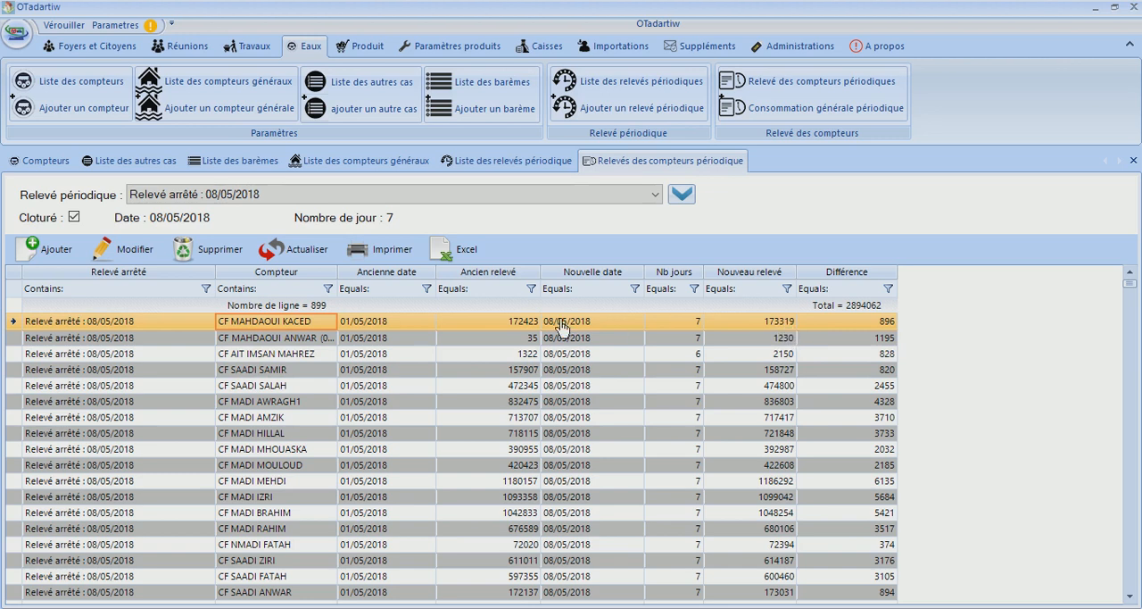
{"action": "left_click", "coordinate": [528, 325]}
{"action": "left_click", "coordinate": [755, 325]}
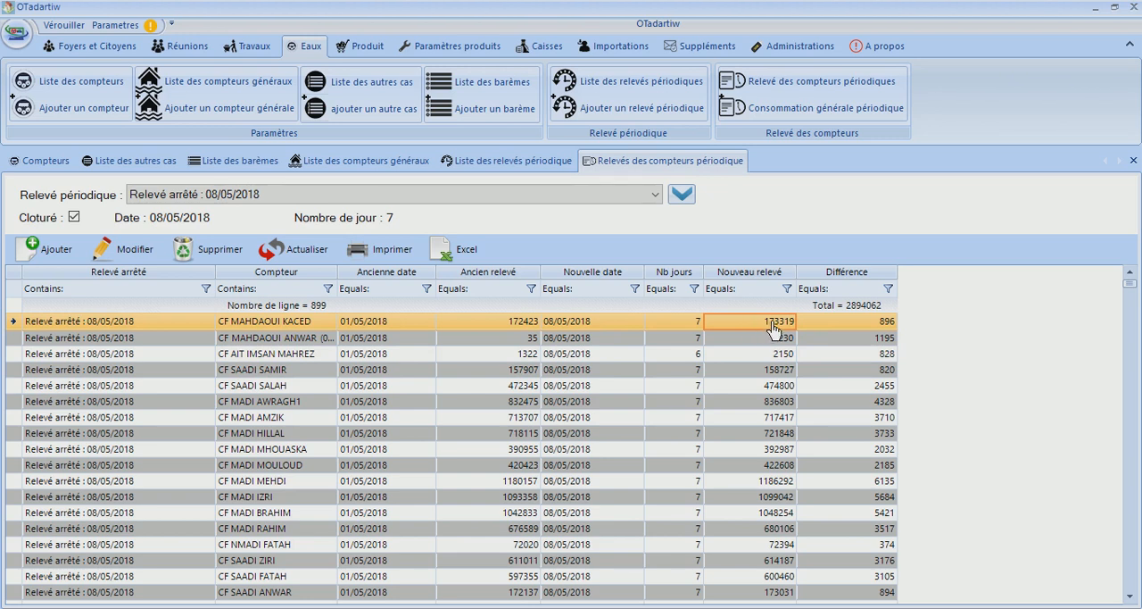
Filter the 15/05/2018 meter readings to meters containing "ma" and compare the first meter's old and new readings
{"action": "left_click", "coordinate": [439, 202]}
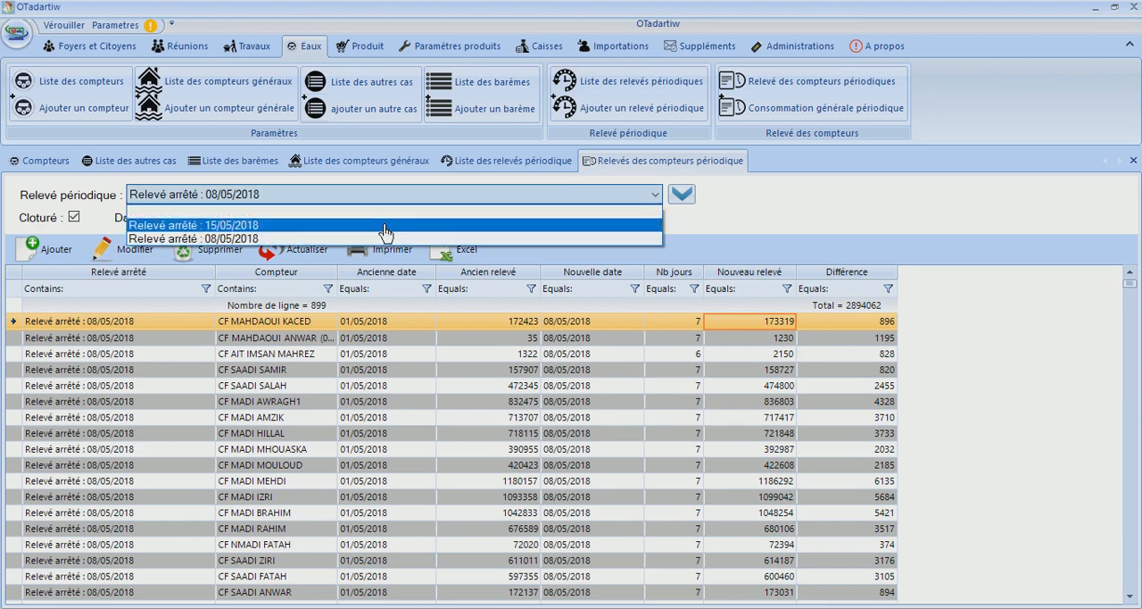
{"action": "left_click", "coordinate": [384, 232]}
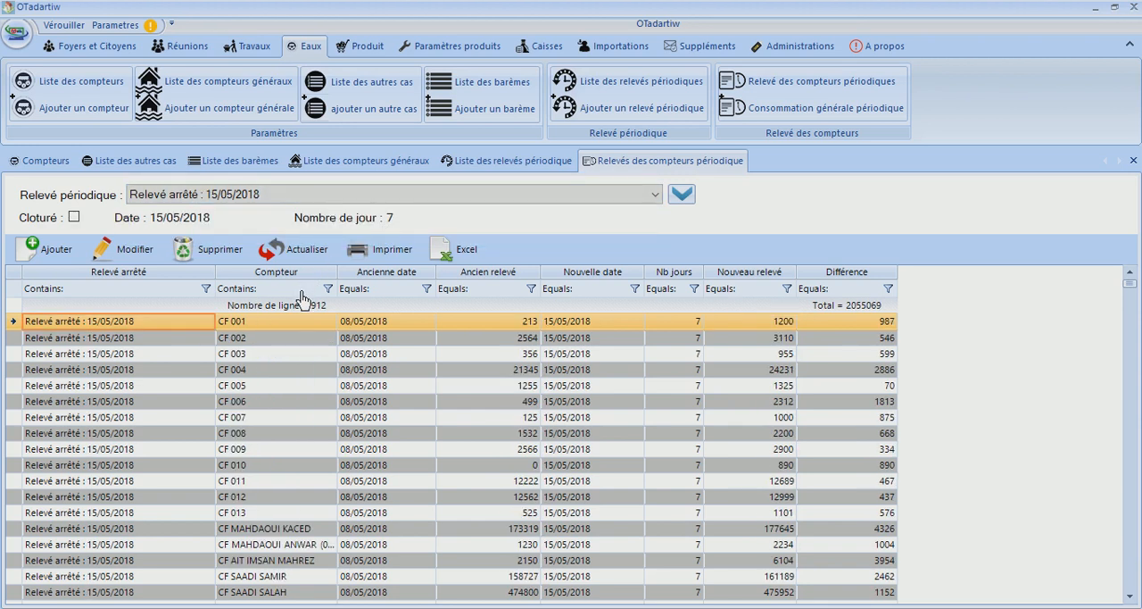
{"action": "left_click", "coordinate": [301, 288]}
{"action": "type", "text": "ma"}
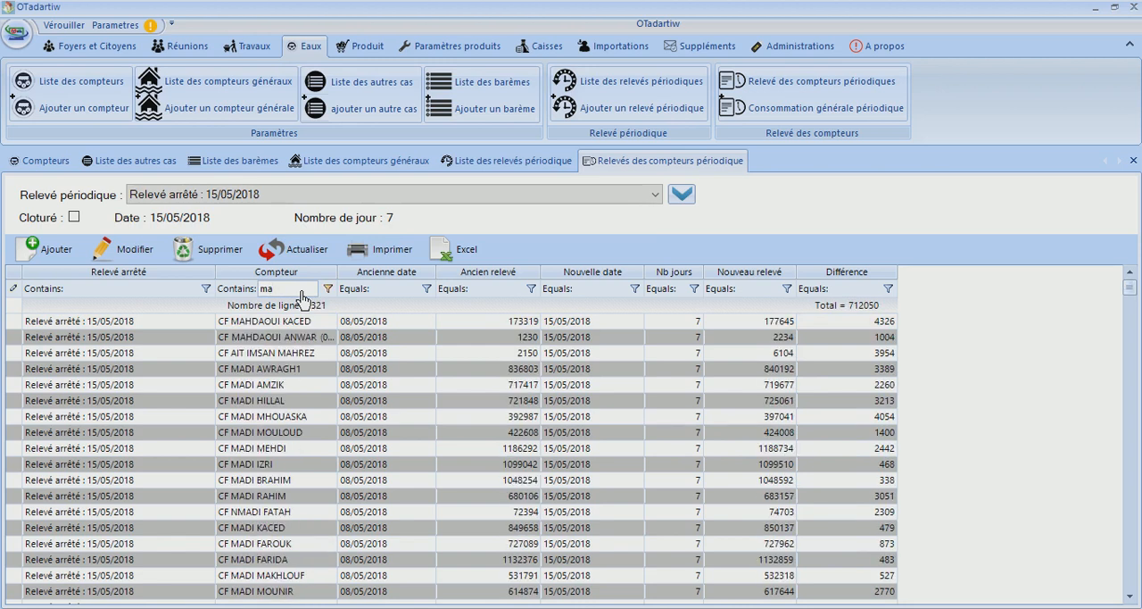
{"action": "left_click", "coordinate": [248, 323]}
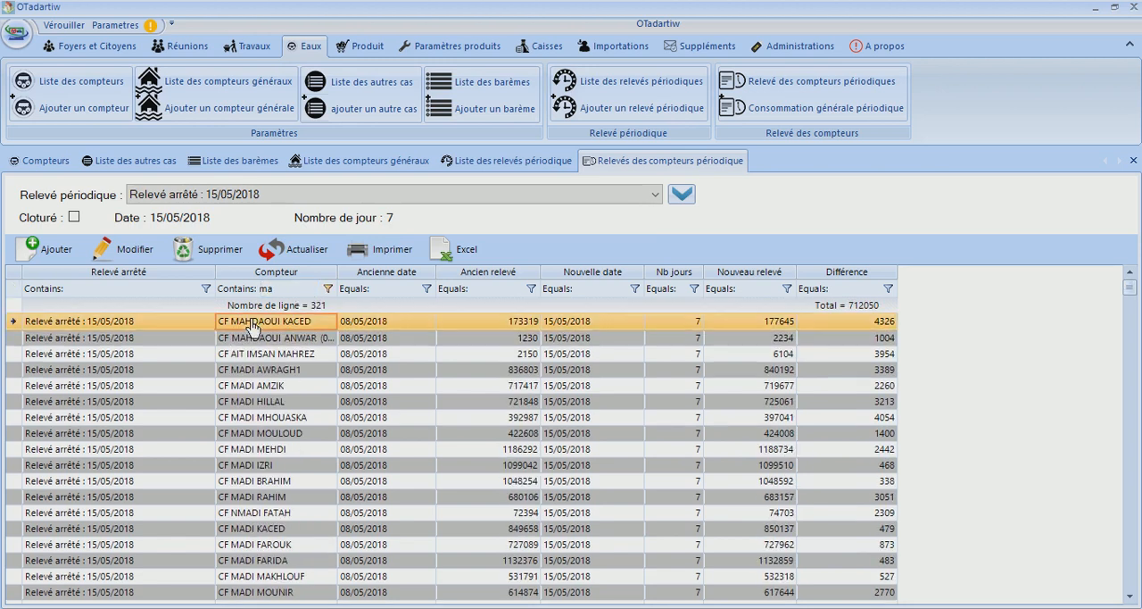
{"action": "left_click", "coordinate": [531, 327]}
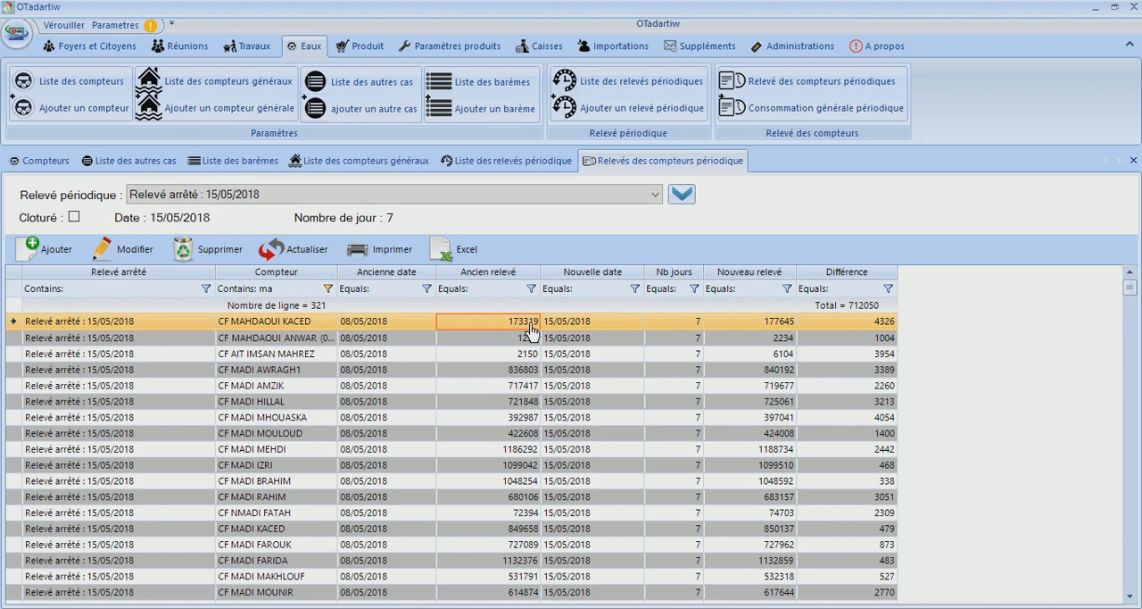
{"action": "left_click", "coordinate": [782, 327]}
Open the general periodic consumption and move the Compteurs générale column in front of the Foyer column
{"action": "left_click", "coordinate": [757, 115]}
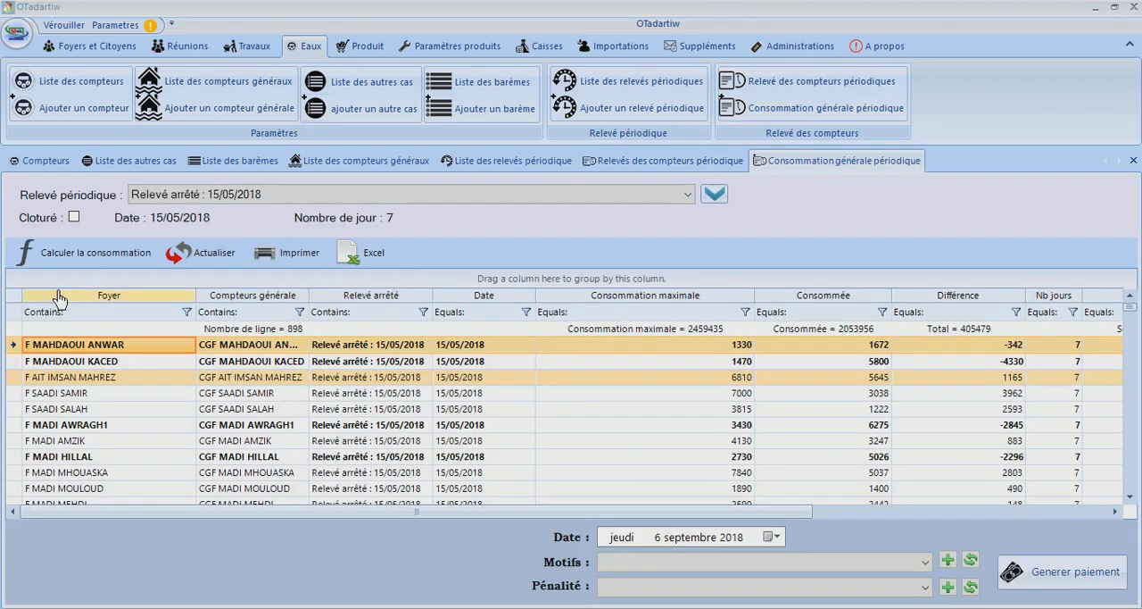
{"action": "left_click_drag", "start_coordinate": [267, 300], "coordinate": [91, 308]}
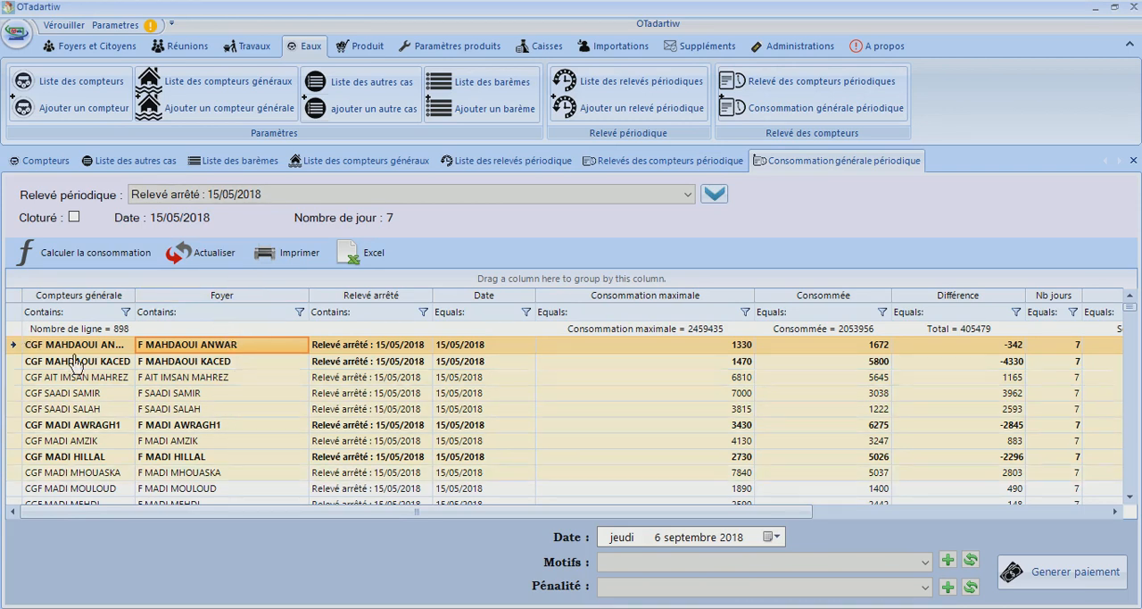
View the consumption grid's hidden columns in the Column Chooser, close it and select the fifth household's row
{"action": "right_click", "coordinate": [253, 303]}
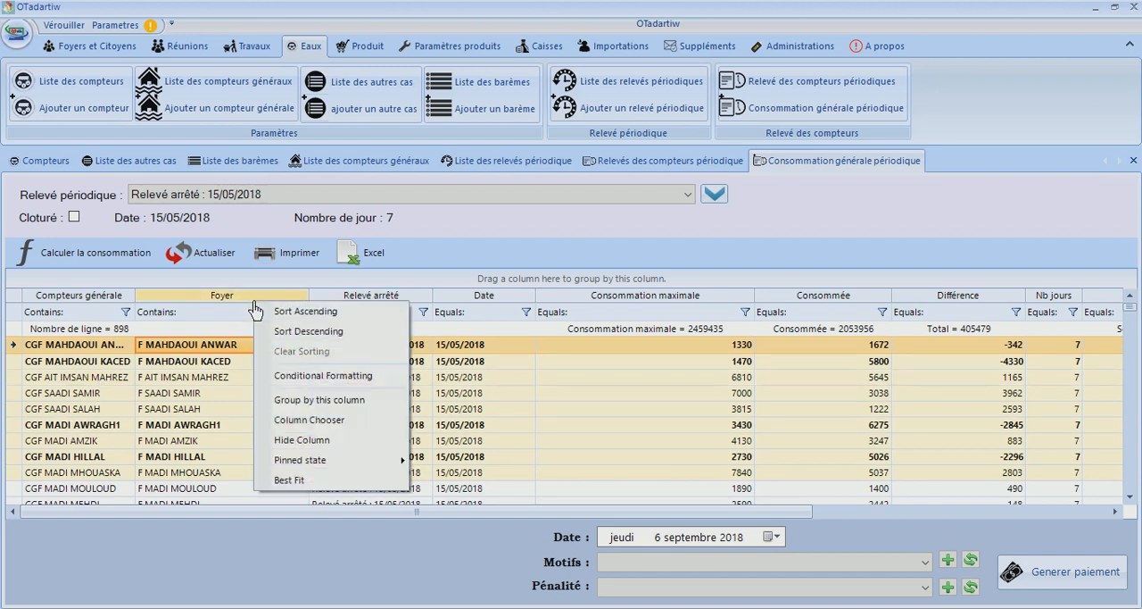
{"action": "left_click", "coordinate": [317, 427]}
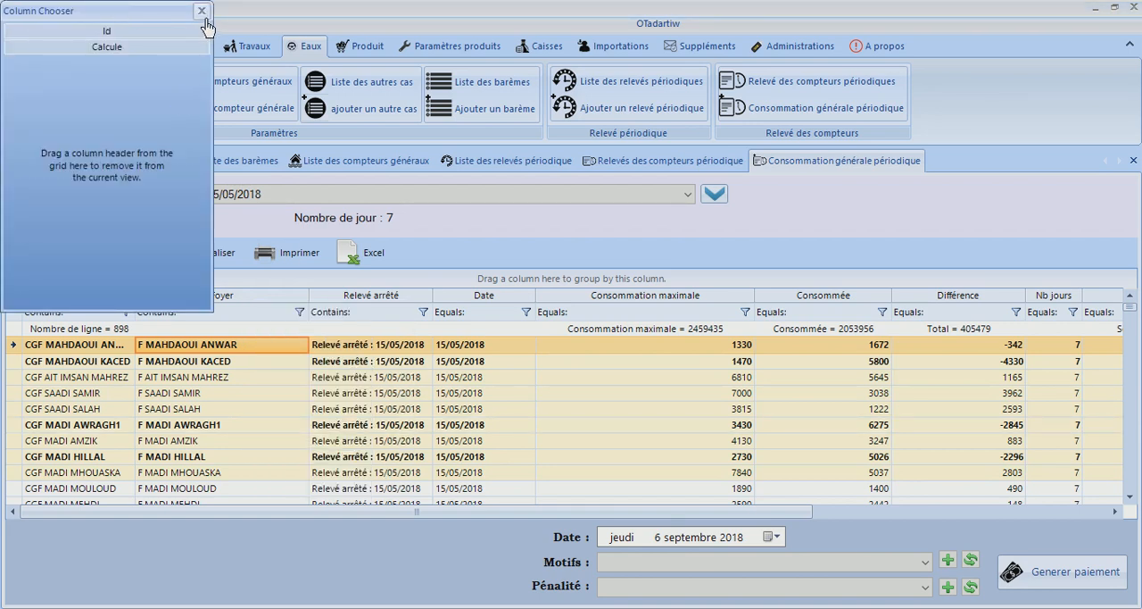
{"action": "left_click", "coordinate": [202, 10]}
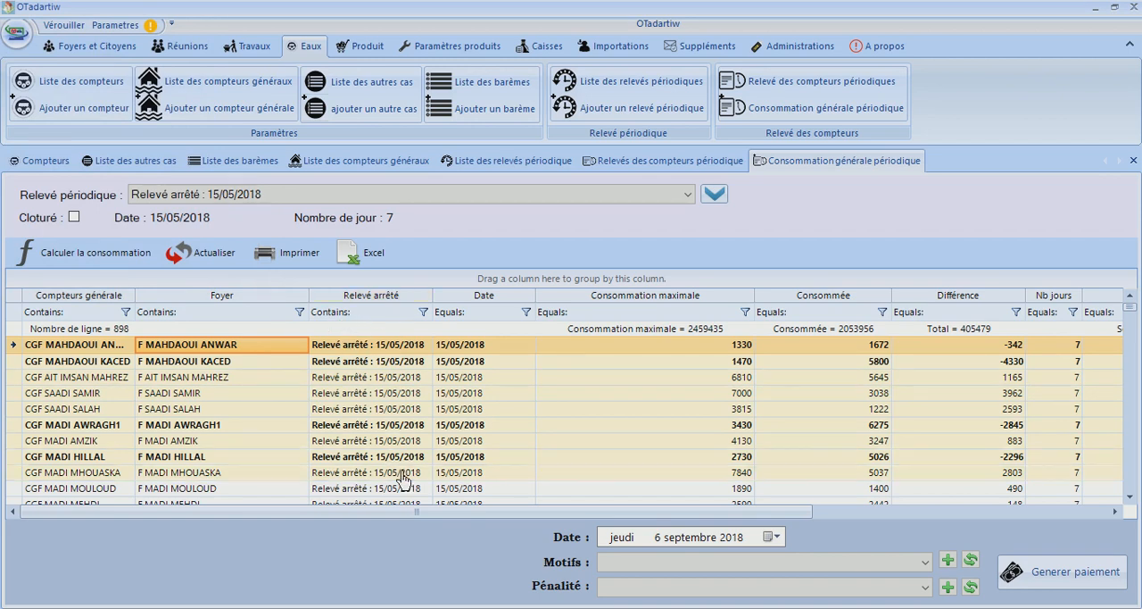
{"action": "left_click", "coordinate": [390, 409]}
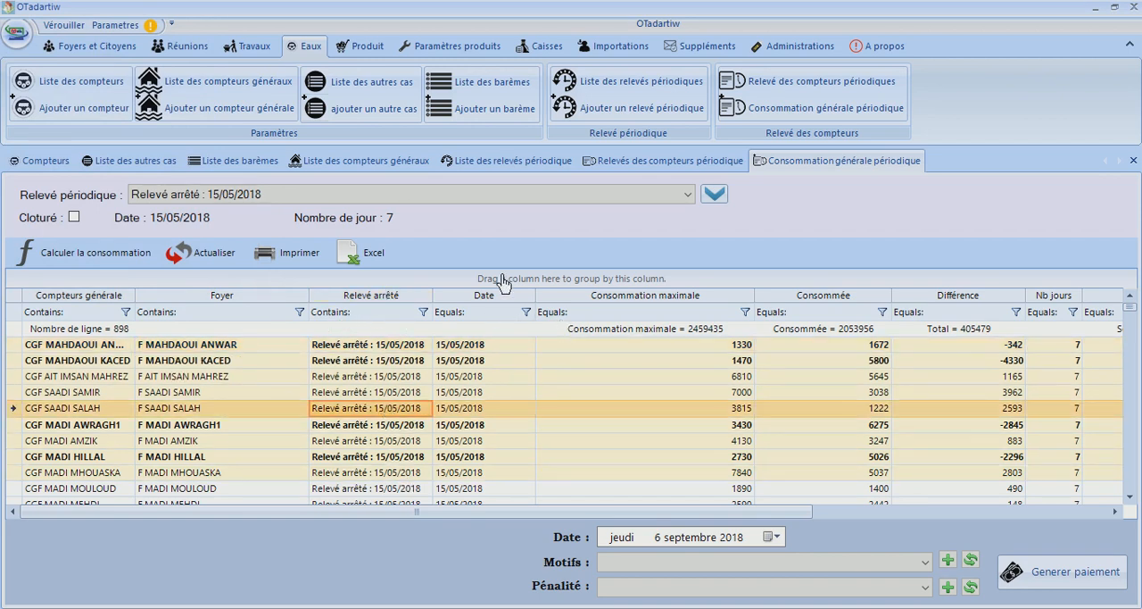
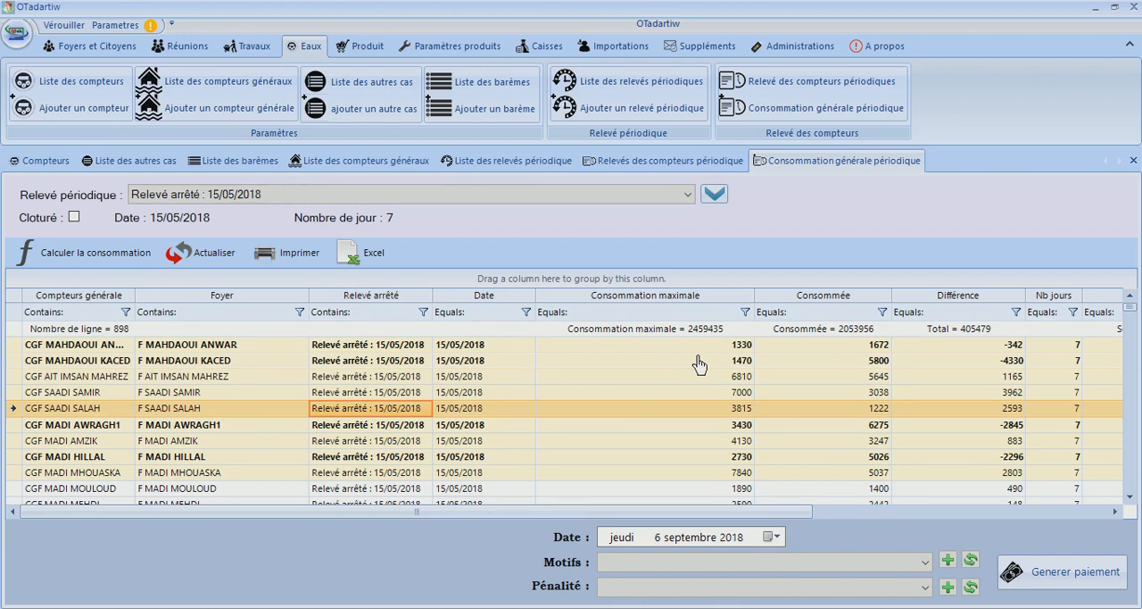
Compare the first household's maximum consumption, consumed quantity and difference, and check the second household's difference
{"action": "left_click", "coordinate": [712, 351]}
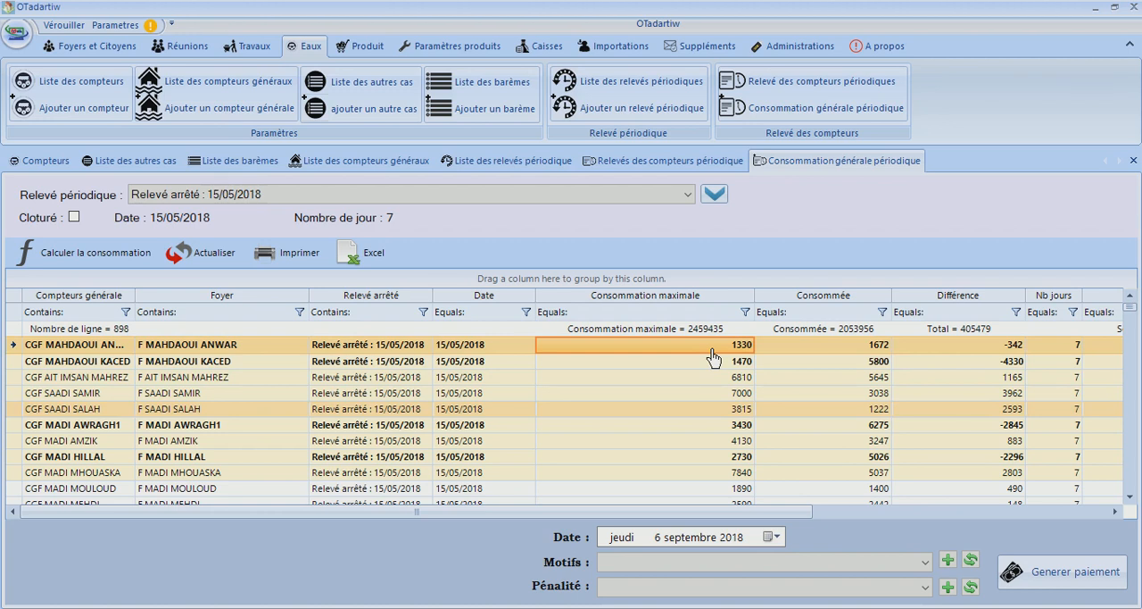
{"action": "left_click", "coordinate": [822, 351]}
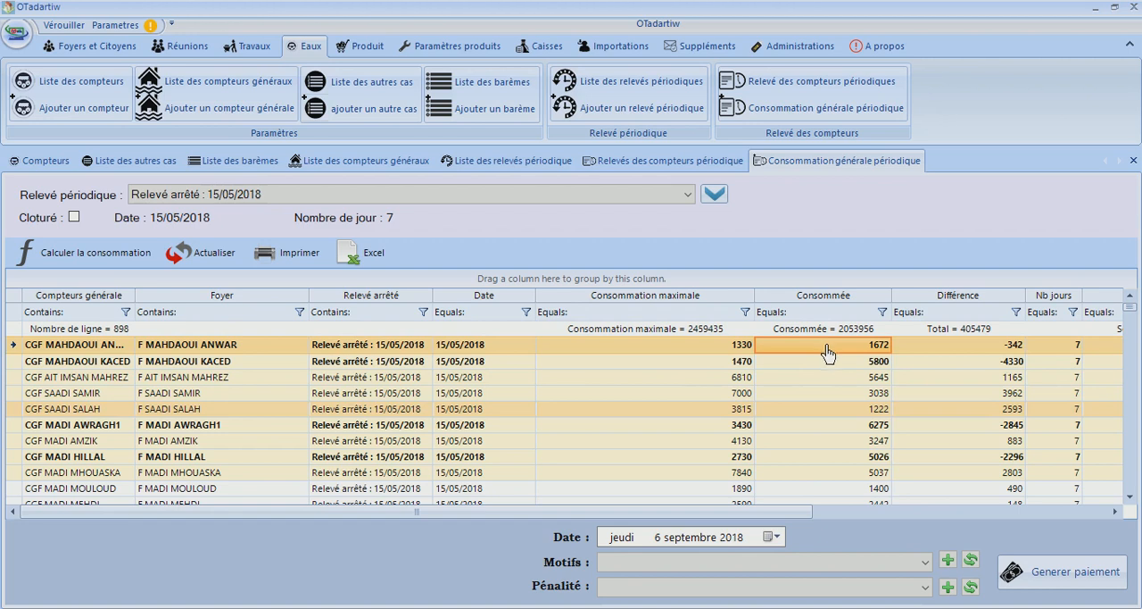
{"action": "left_click", "coordinate": [746, 349]}
{"action": "left_click", "coordinate": [950, 351]}
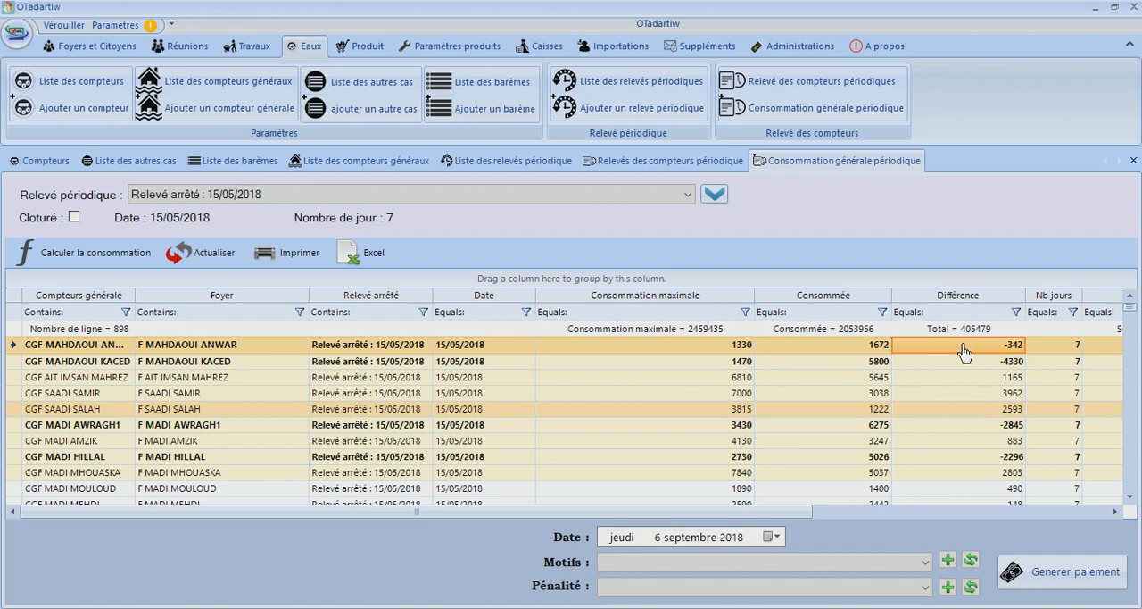
{"action": "left_click", "coordinate": [964, 361]}
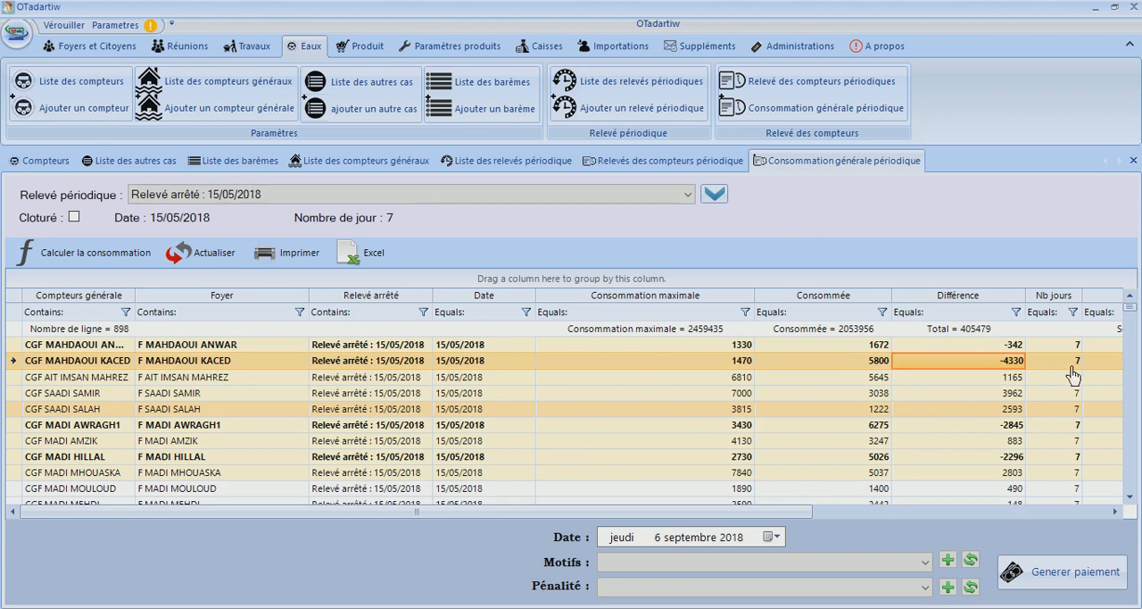
{"action": "left_click_drag", "start_coordinate": [799, 512], "coordinate": [332, 539]}
Open the second general meter's reading details, review its households, citizens, meters, other cases and full calculation, and close them
{"action": "left_click", "coordinate": [363, 366]}
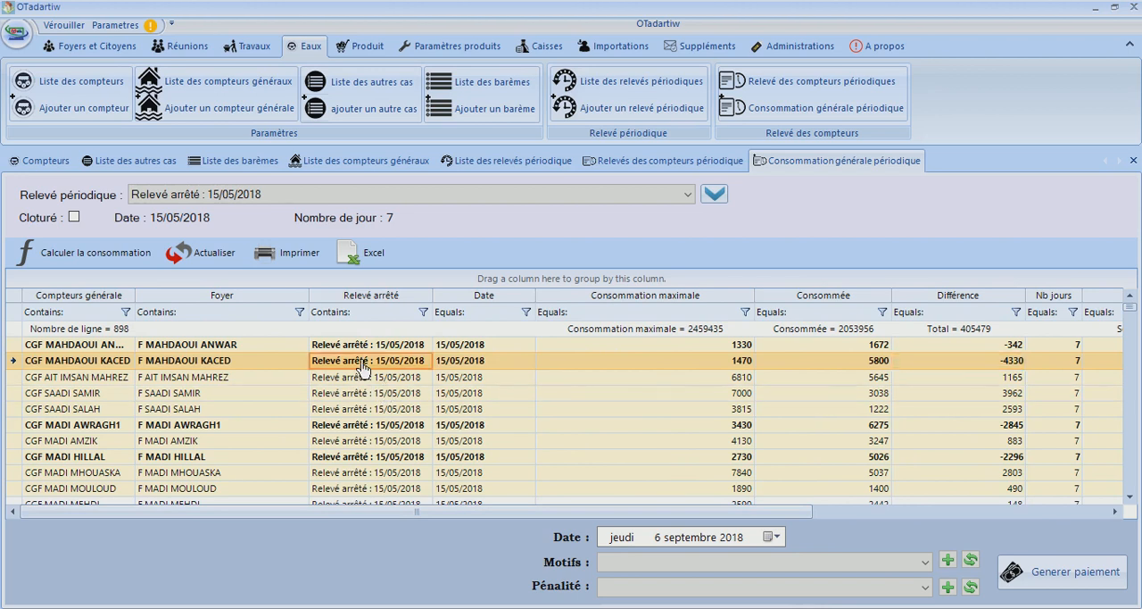
{"action": "double_click", "coordinate": [363, 366]}
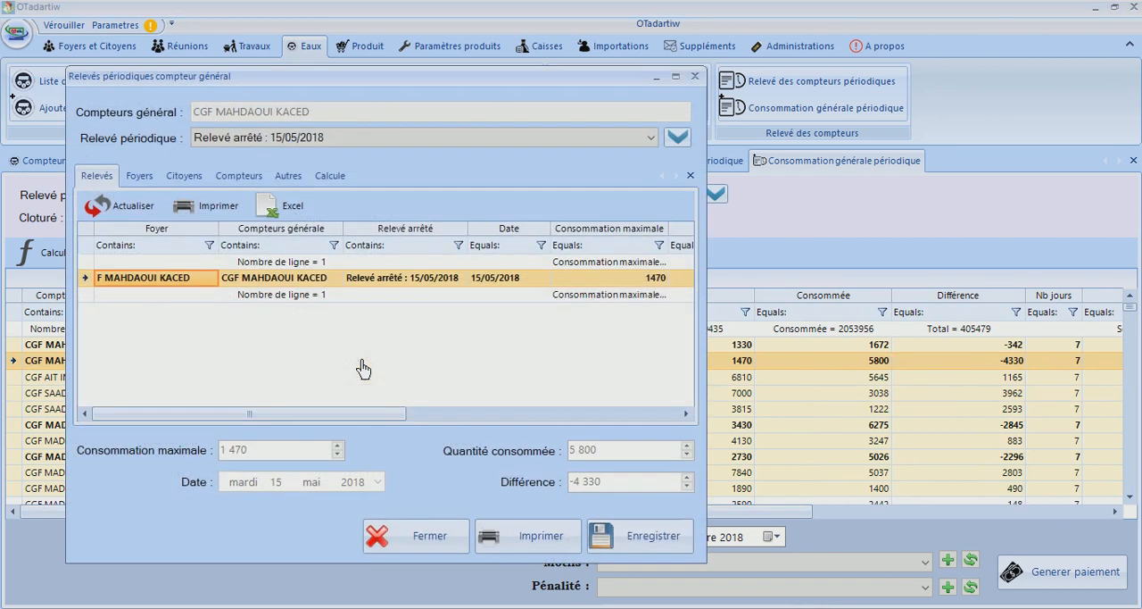
{"action": "left_click", "coordinate": [137, 177]}
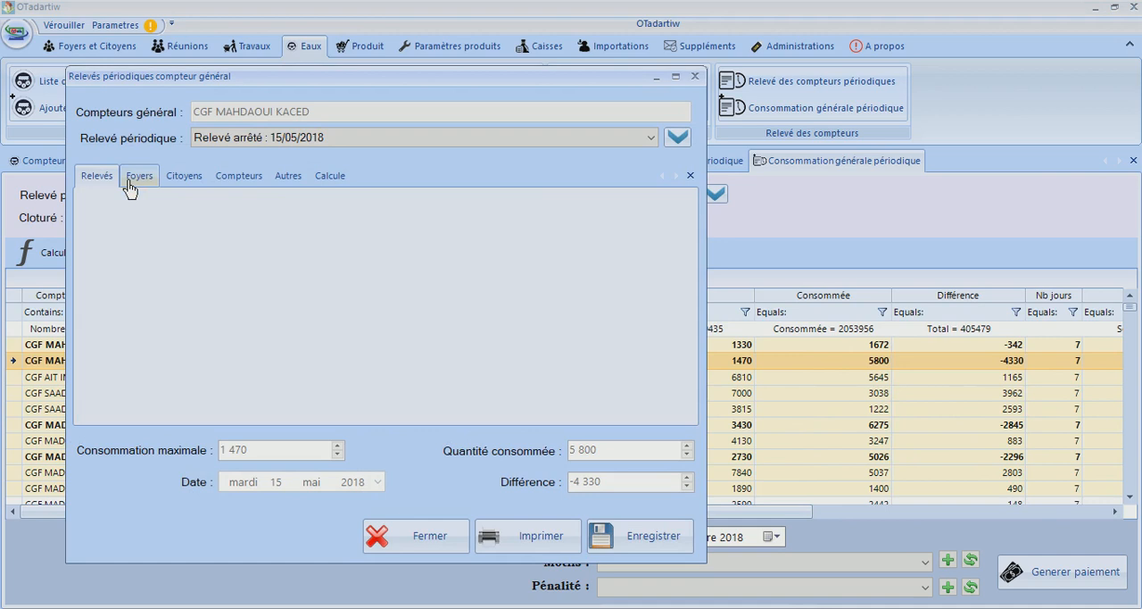
{"action": "left_click", "coordinate": [193, 188]}
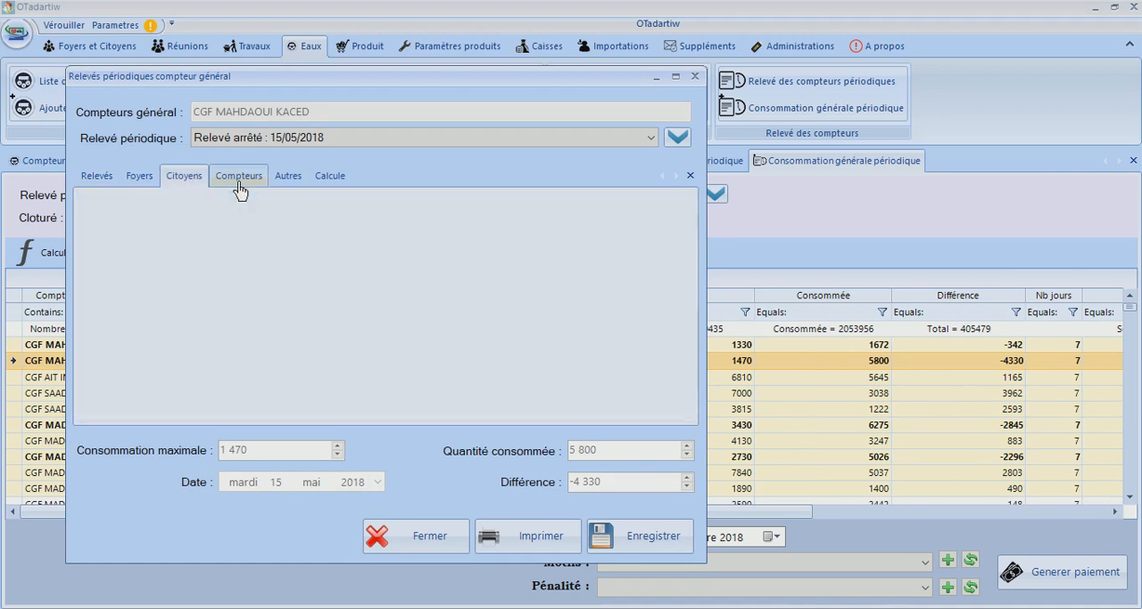
{"action": "left_click", "coordinate": [238, 185]}
{"action": "left_click", "coordinate": [287, 179]}
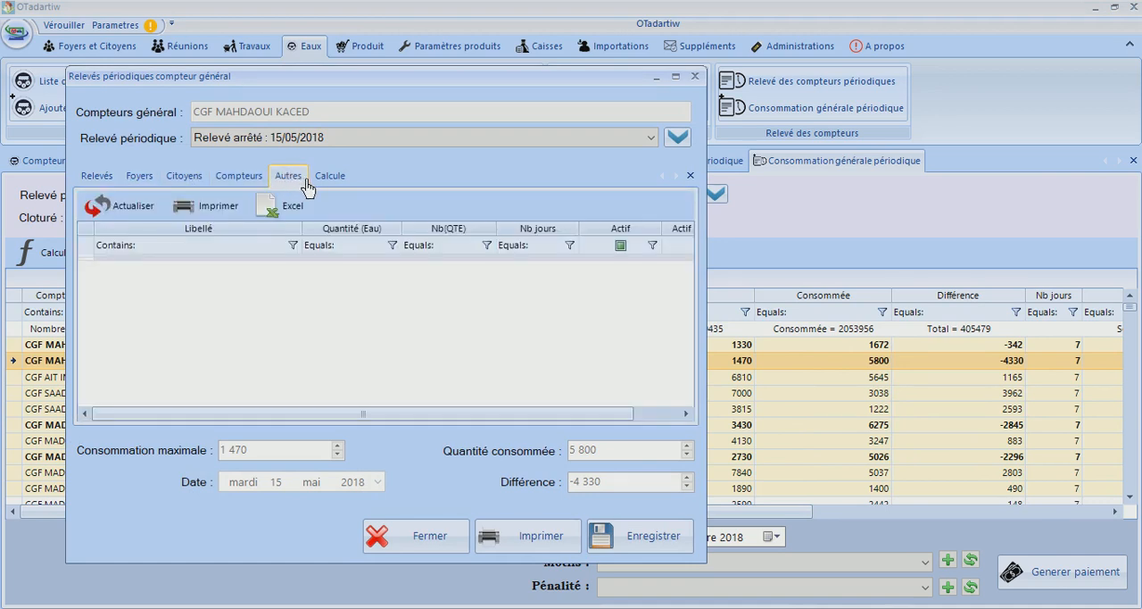
{"action": "left_click", "coordinate": [319, 182]}
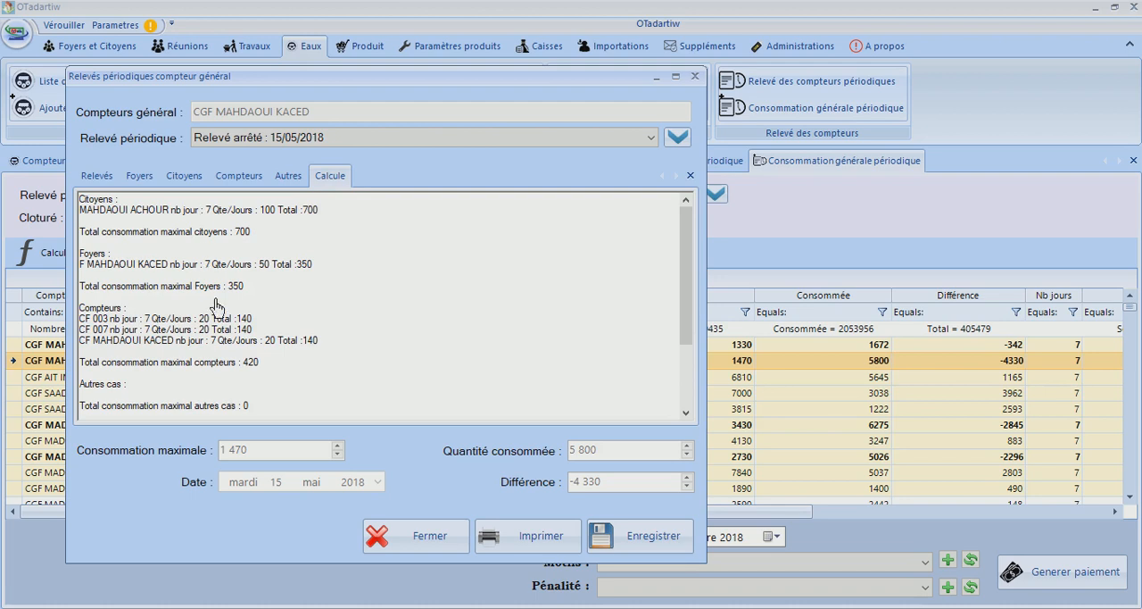
{"action": "left_click_drag", "start_coordinate": [697, 307], "coordinate": [679, 406]}
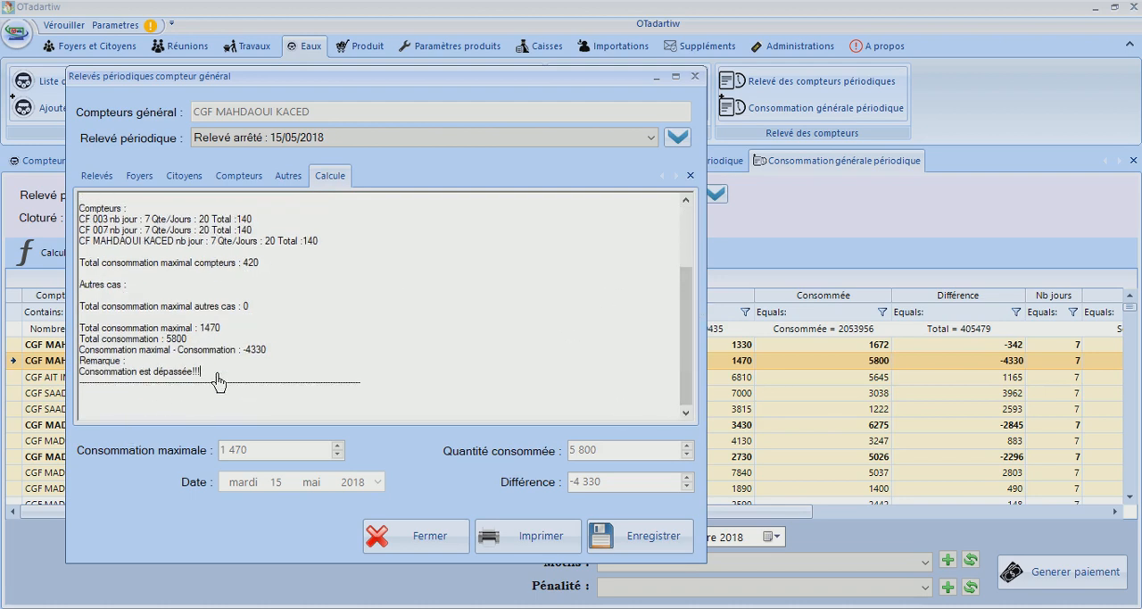
{"action": "left_click", "coordinate": [449, 551]}
Open the first general meter's reading details, check its associated households and citizens, and close them
{"action": "left_click", "coordinate": [855, 348]}
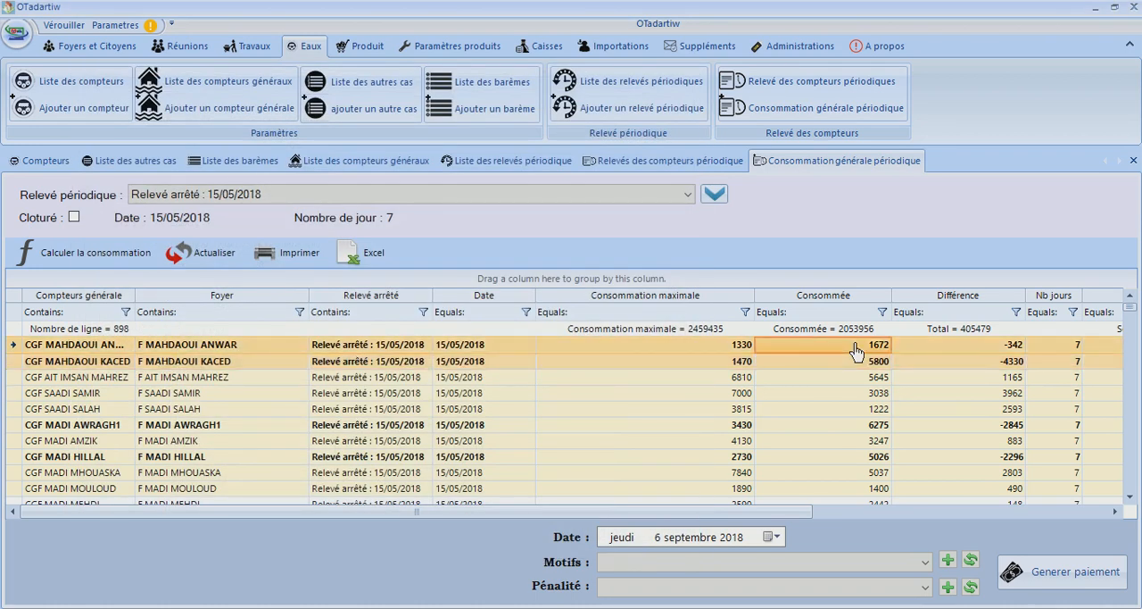
{"action": "double_click", "coordinate": [856, 348]}
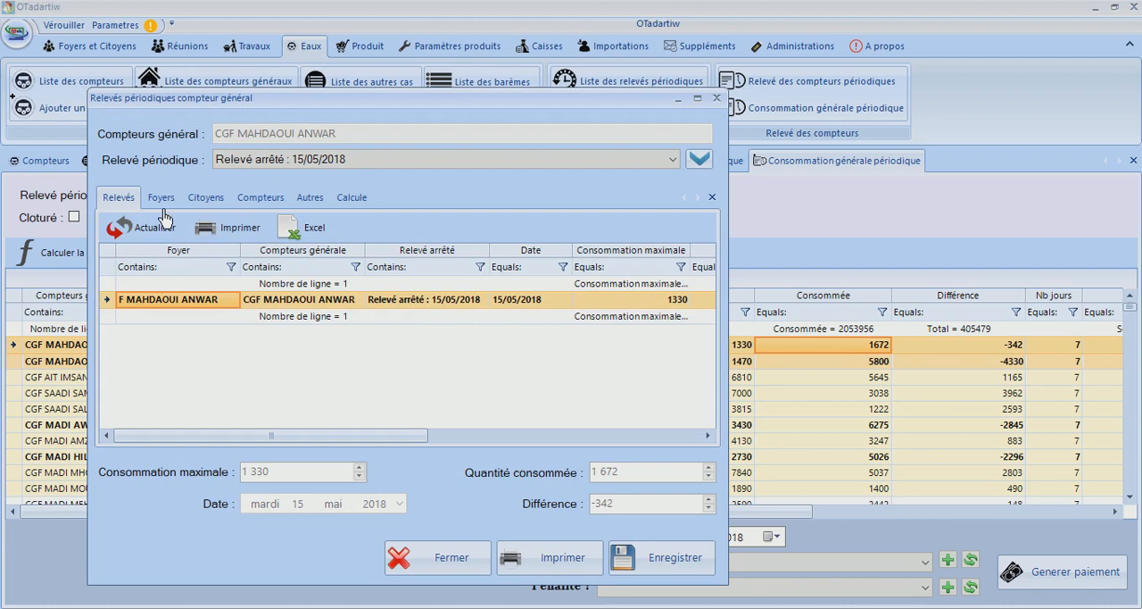
{"action": "left_click", "coordinate": [160, 204]}
{"action": "left_click", "coordinate": [198, 203]}
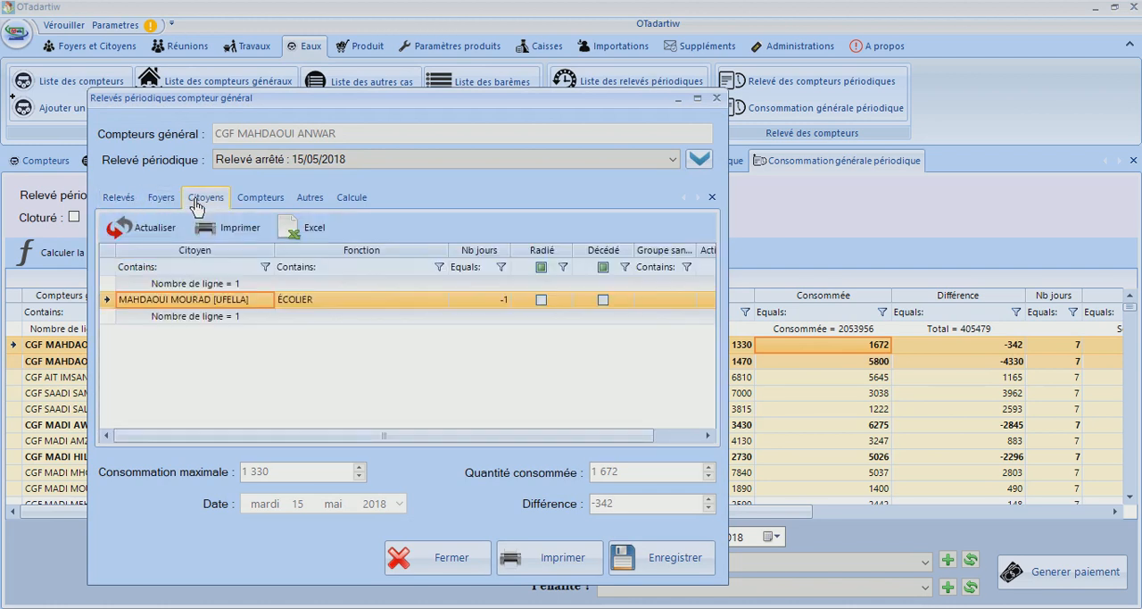
{"action": "left_click", "coordinate": [715, 99]}
Sort the general consumption grid by Différence in ascending order and browse down the sorted rows
{"action": "left_click_drag", "start_coordinate": [1131, 310], "coordinate": [1132, 320]}
{"action": "left_click", "coordinate": [985, 296]}
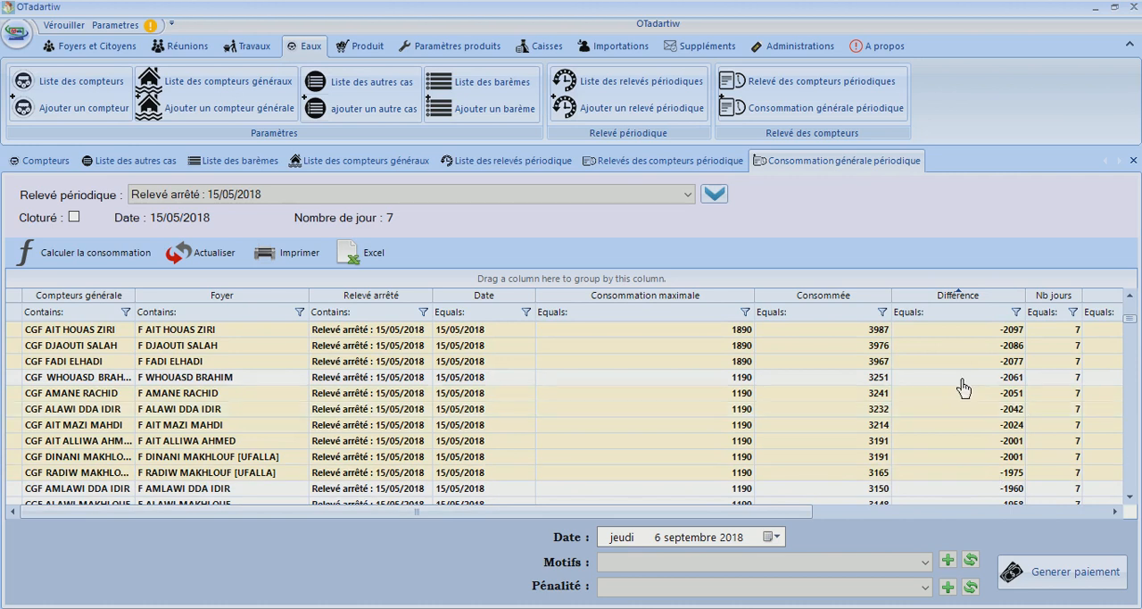
{"action": "left_click", "coordinate": [1131, 485]}
{"action": "left_click", "coordinate": [1131, 485]}
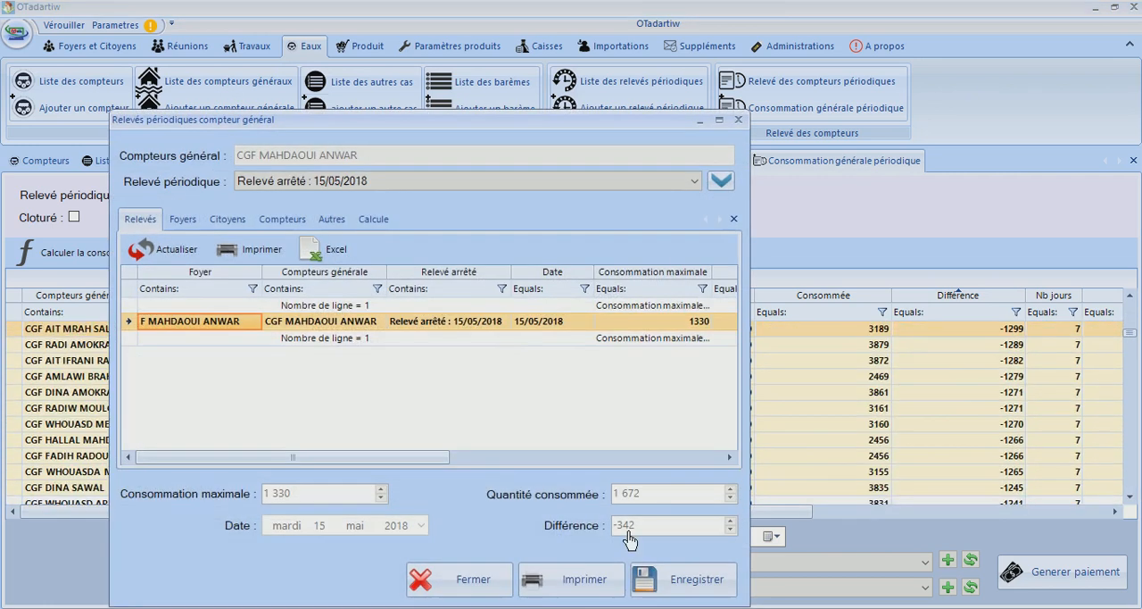
Review the household and citizen records in the open general meter reading details and close them
{"action": "left_click", "coordinate": [185, 220]}
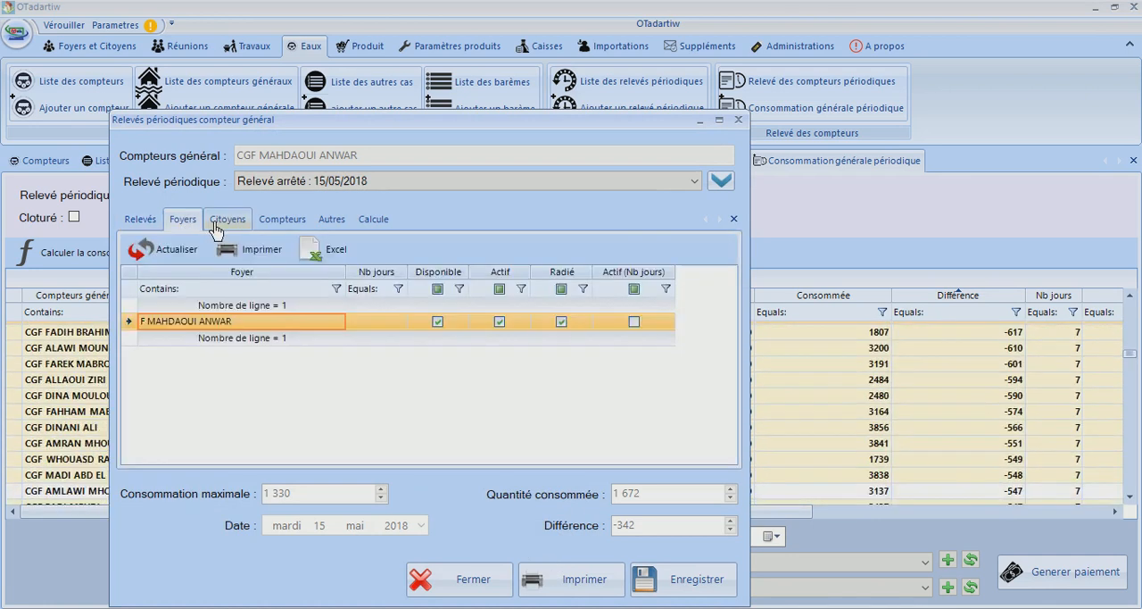
{"action": "left_click", "coordinate": [218, 229]}
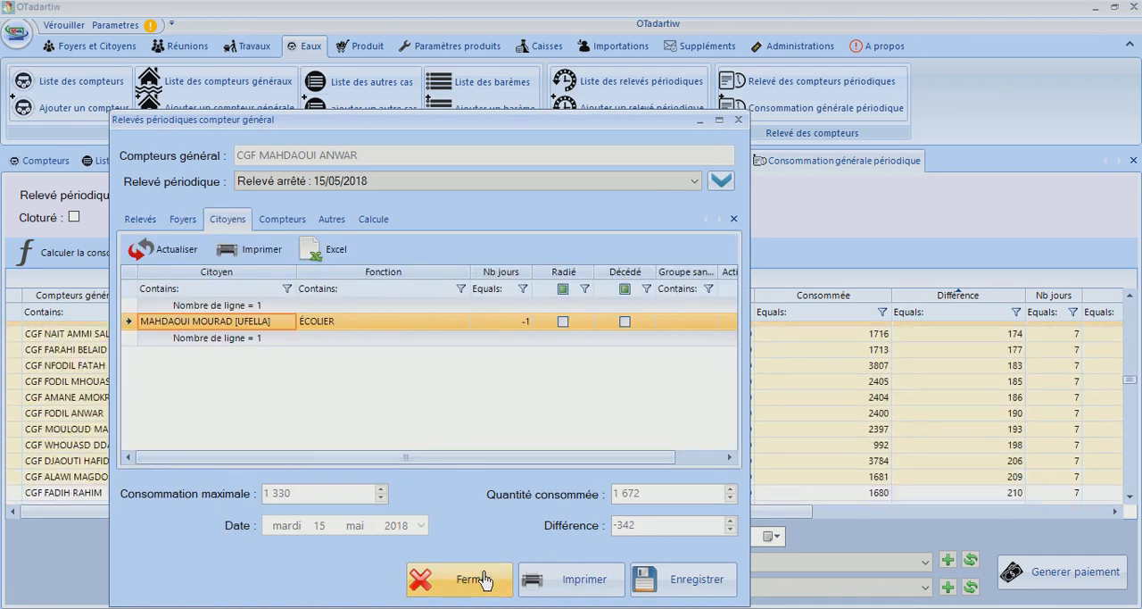
{"action": "left_click", "coordinate": [485, 576]}
Open the reading details of the general meter with the -686 difference and review its households, citizens, meters and other cases
{"action": "scroll", "coordinate": [1130, 396], "scroll_direction": "up", "scroll_amount": 5}
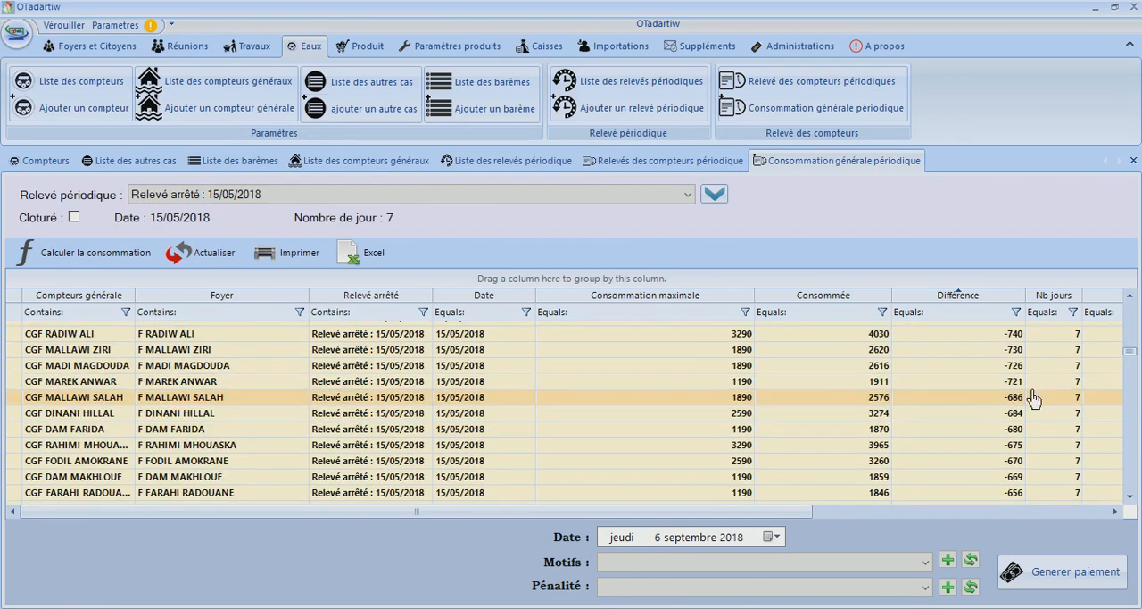
{"action": "left_click", "coordinate": [1029, 402]}
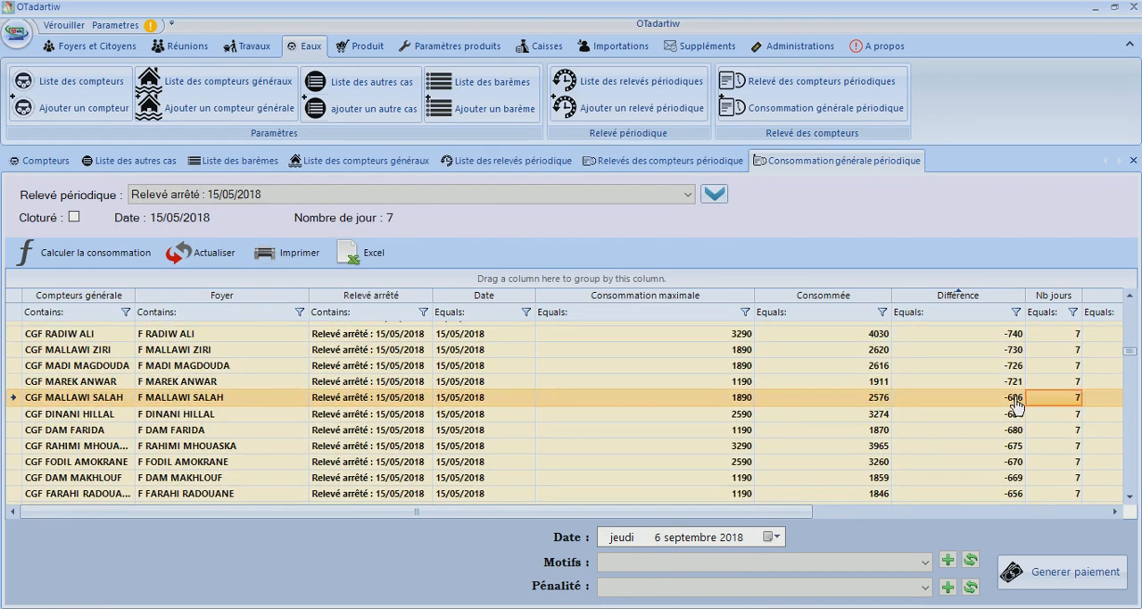
{"action": "double_click", "coordinate": [1020, 404]}
{"action": "left_click", "coordinate": [192, 241]}
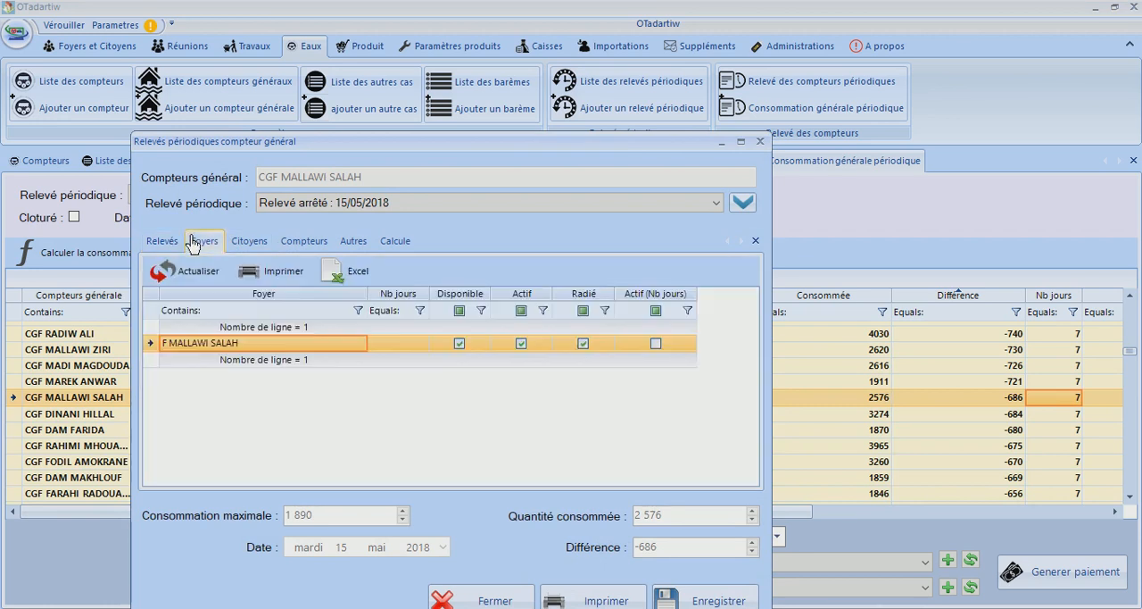
{"action": "left_click", "coordinate": [261, 243]}
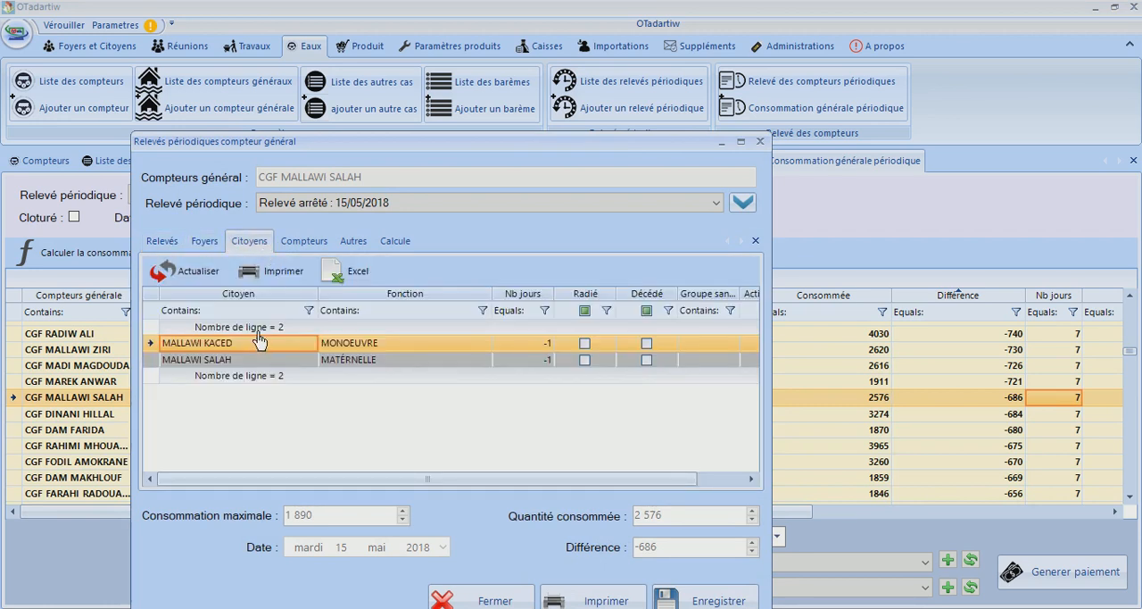
{"action": "left_click", "coordinate": [302, 244]}
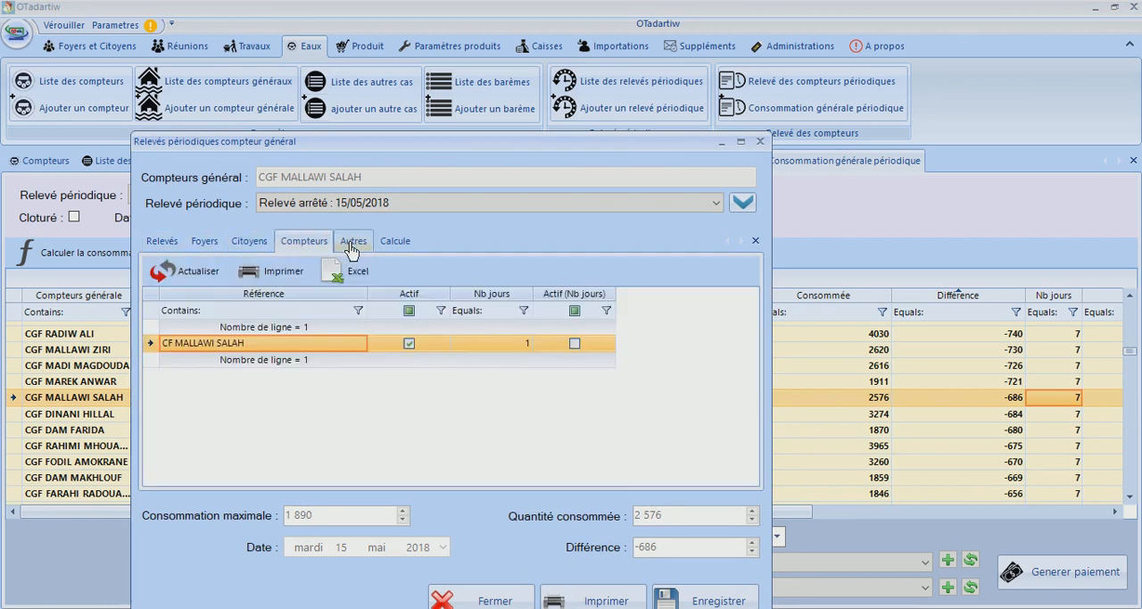
{"action": "left_click", "coordinate": [352, 248]}
{"action": "left_click", "coordinate": [309, 256]}
Read the meter's full consumption calculation down to the final remark and close the reading details
{"action": "left_click", "coordinate": [392, 248]}
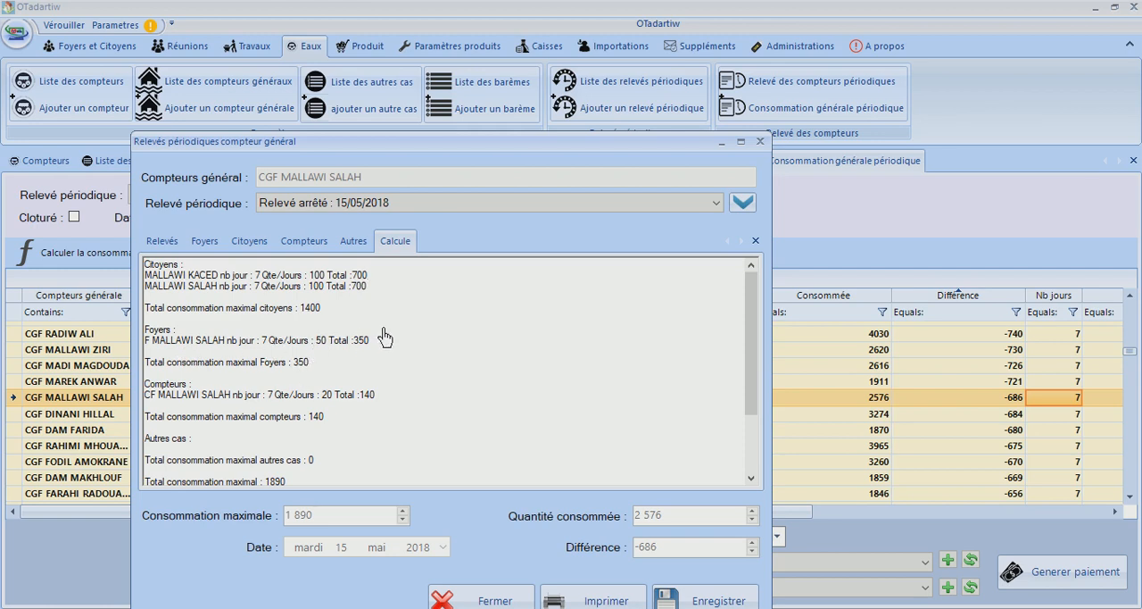
{"action": "left_click", "coordinate": [304, 364]}
{"action": "left_click_drag", "start_coordinate": [752, 338], "coordinate": [753, 400]}
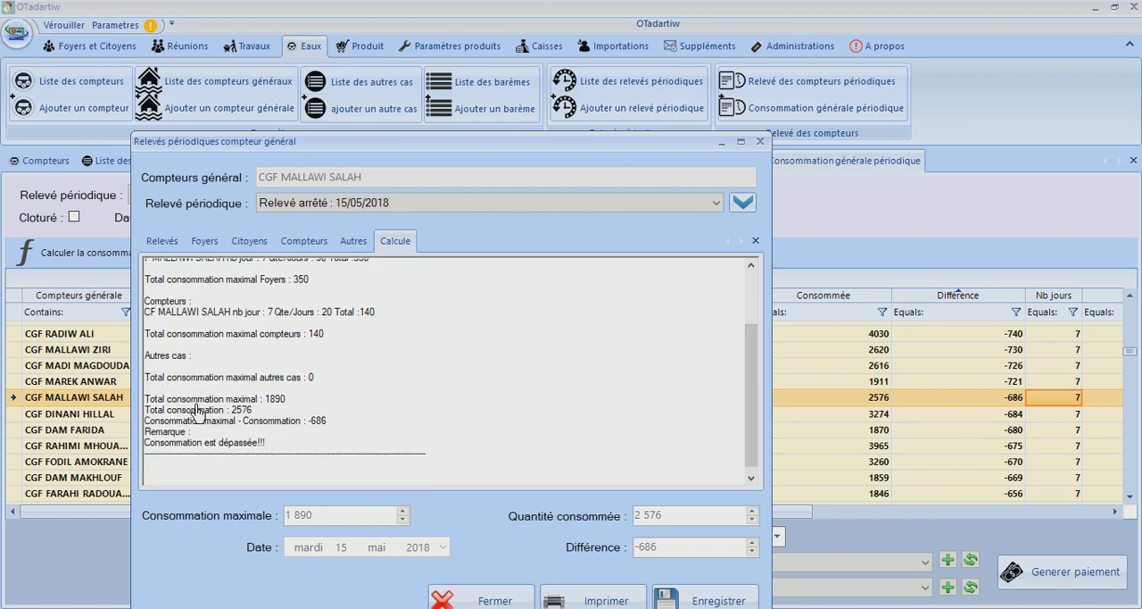
{"action": "left_click", "coordinate": [287, 400]}
{"action": "left_click", "coordinate": [276, 404]}
{"action": "left_click", "coordinate": [456, 600]}
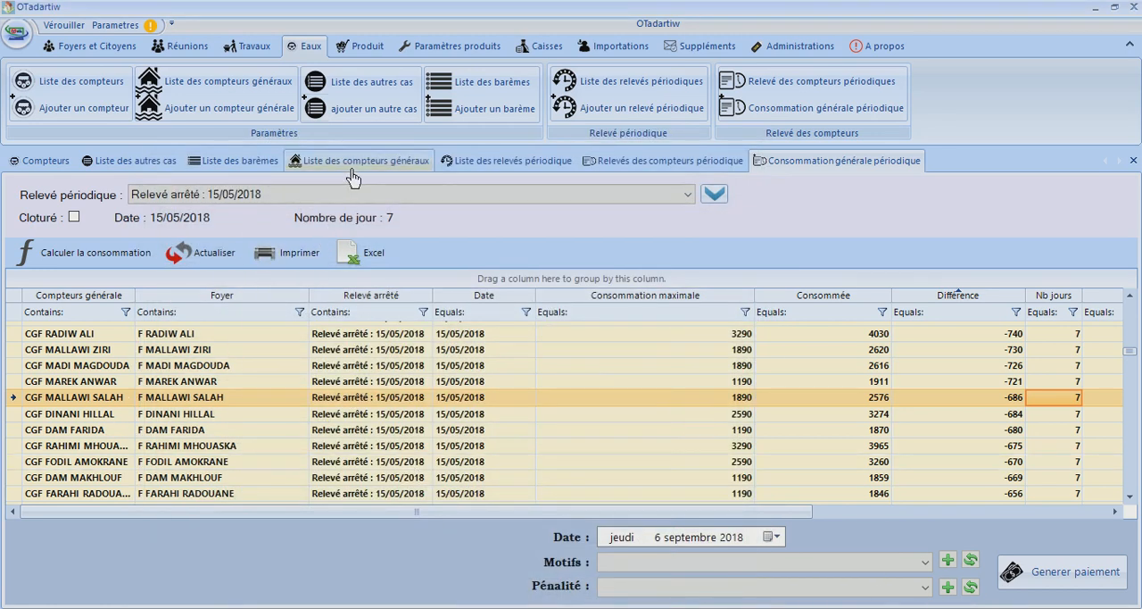
Open the list of barèmes and check the minimum of the ENTRE 601 ET 700 bracket
{"action": "left_click", "coordinate": [494, 95]}
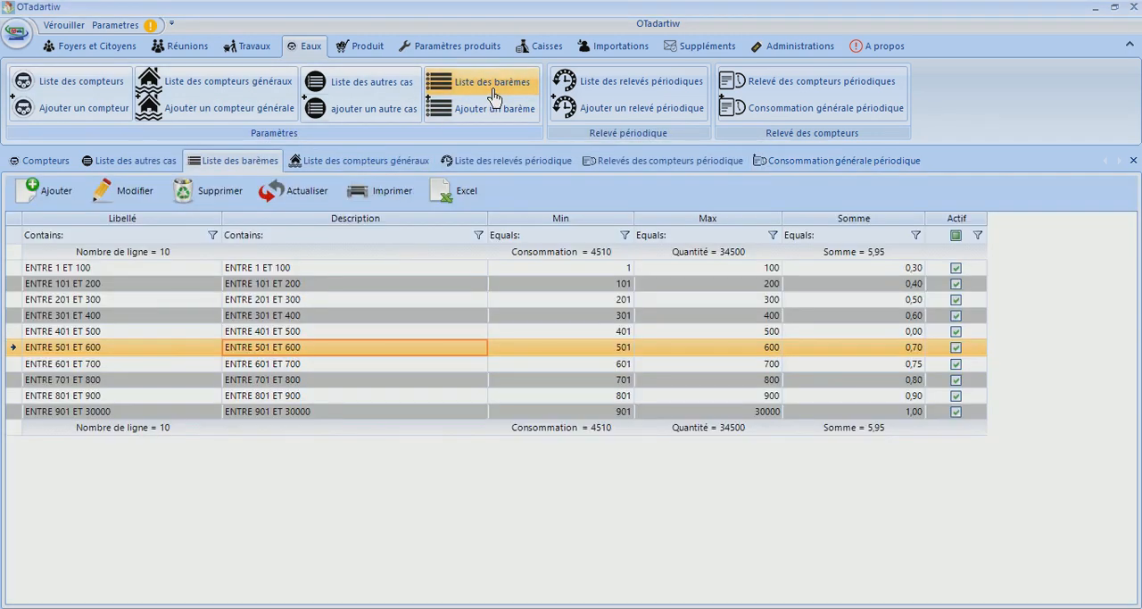
{"action": "left_click", "coordinate": [97, 366]}
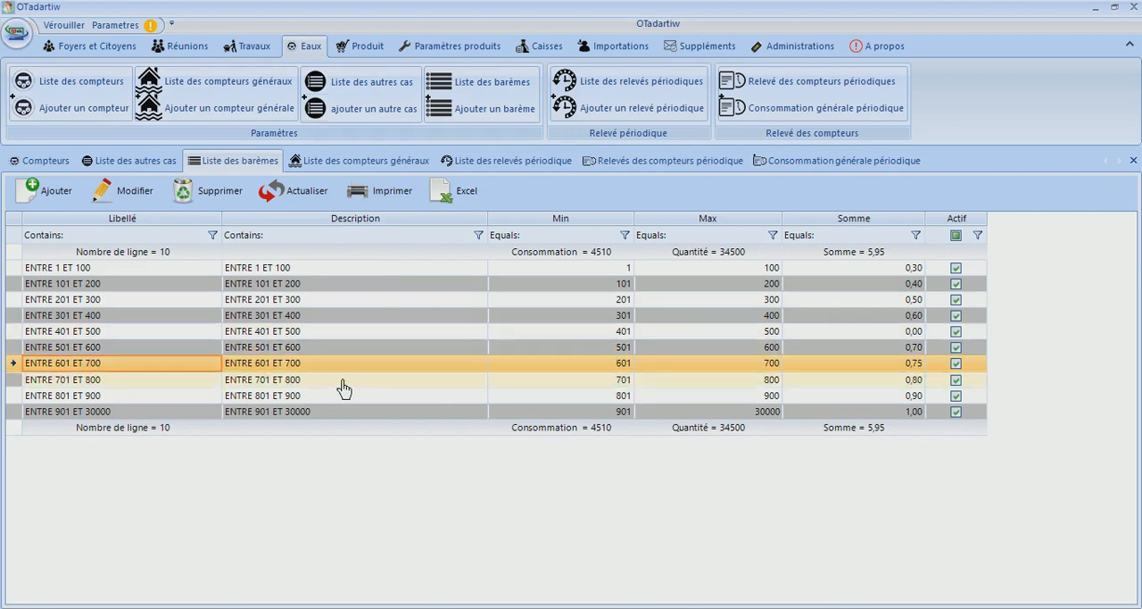
{"action": "left_click", "coordinate": [518, 366]}
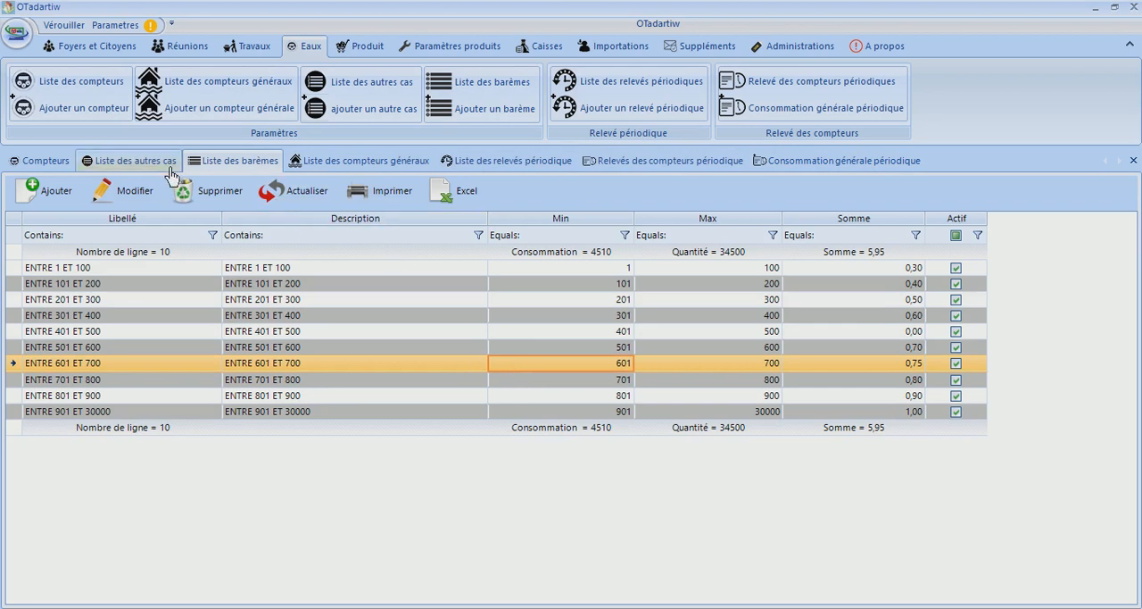
Return to the general periodic consumption, reopen the reading details of the meter with the -686 difference, and close them
{"action": "left_click", "coordinate": [795, 166]}
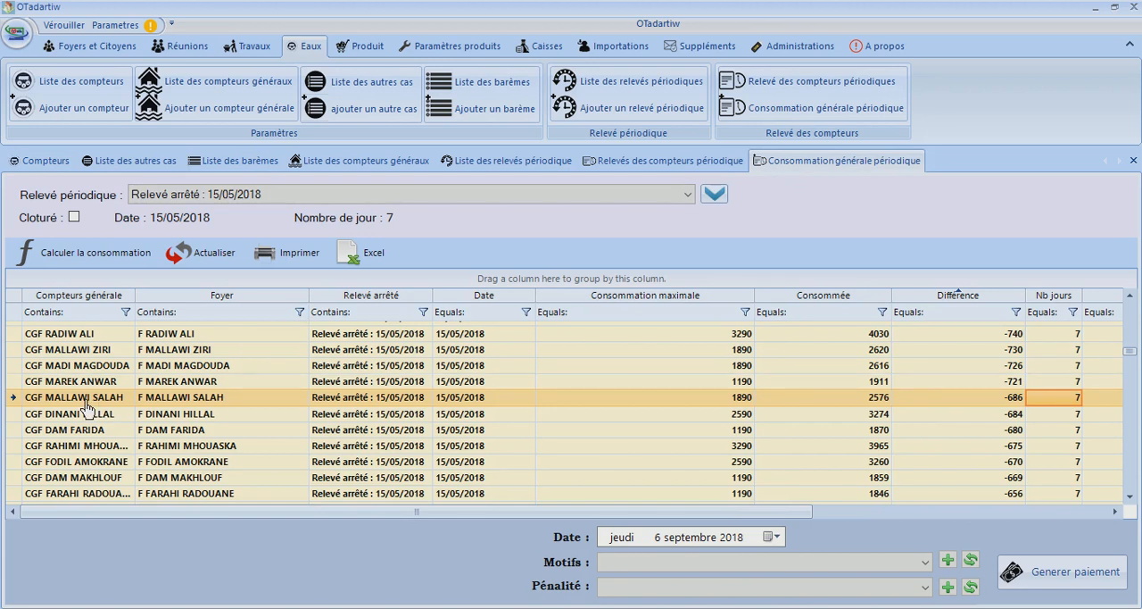
{"action": "left_click", "coordinate": [169, 404]}
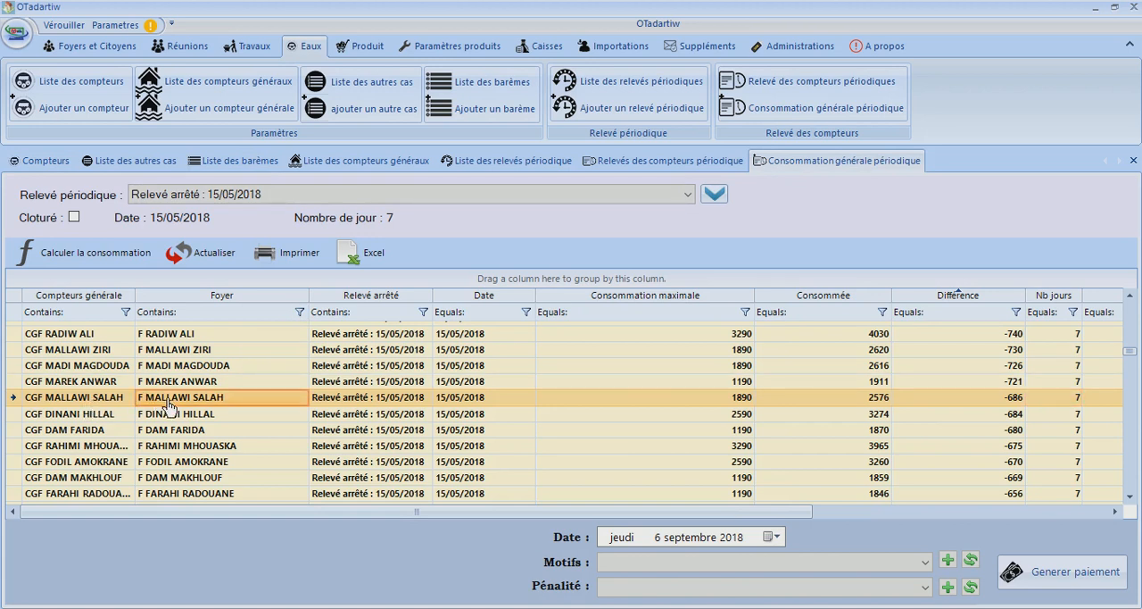
{"action": "double_click", "coordinate": [168, 404]}
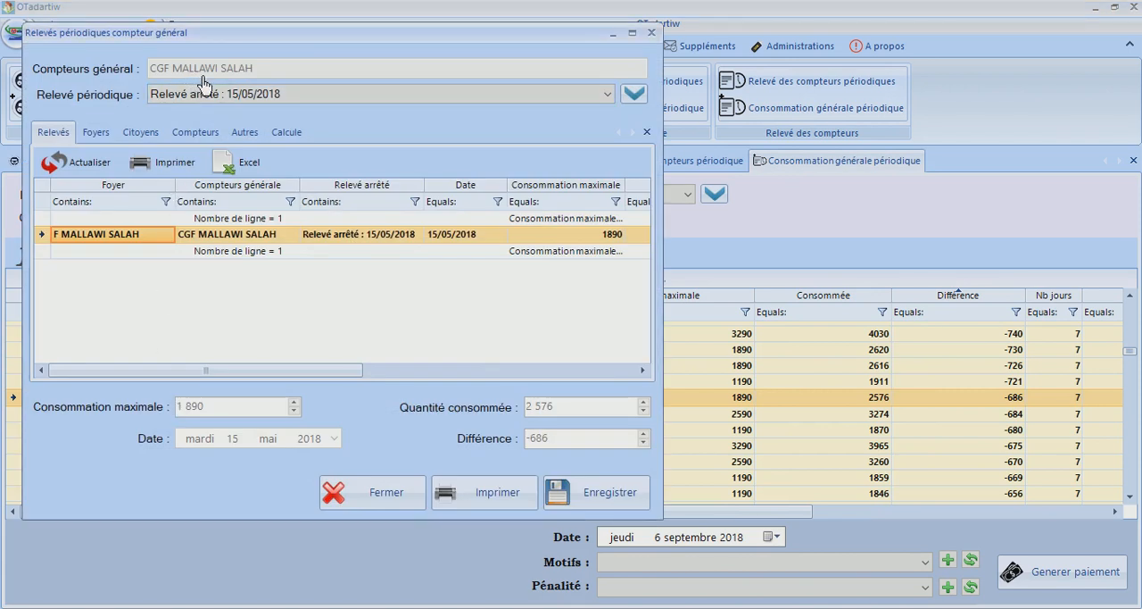
{"action": "left_click", "coordinate": [651, 33]}
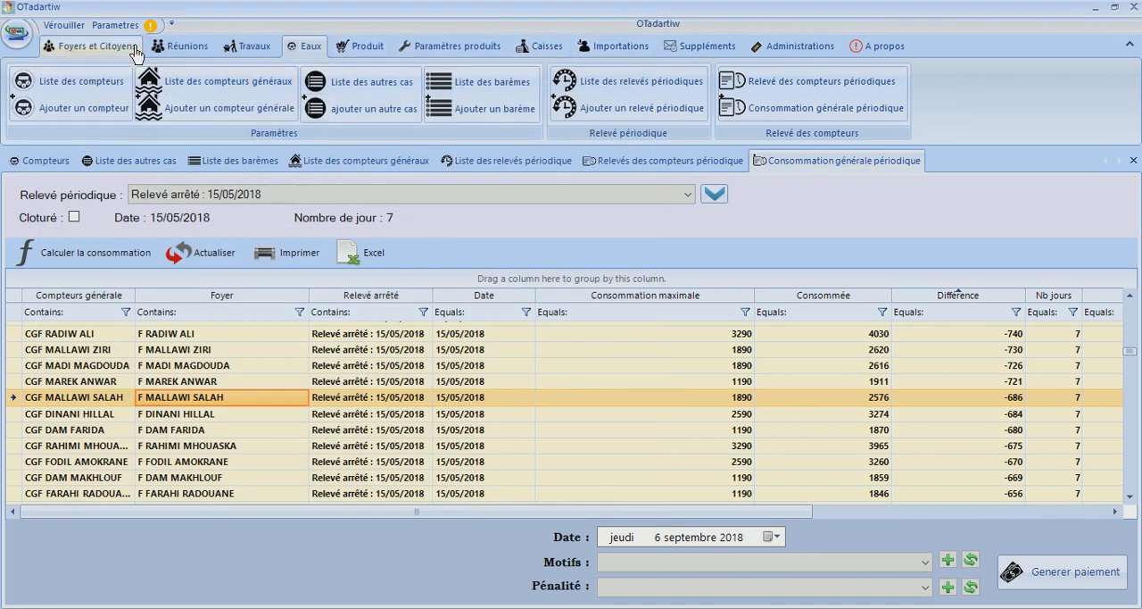
Open the list of citizens and filter it by the surname and first initial from the household with the -686 difference
{"action": "left_click", "coordinate": [178, 49]}
{"action": "left_click", "coordinate": [94, 46]}
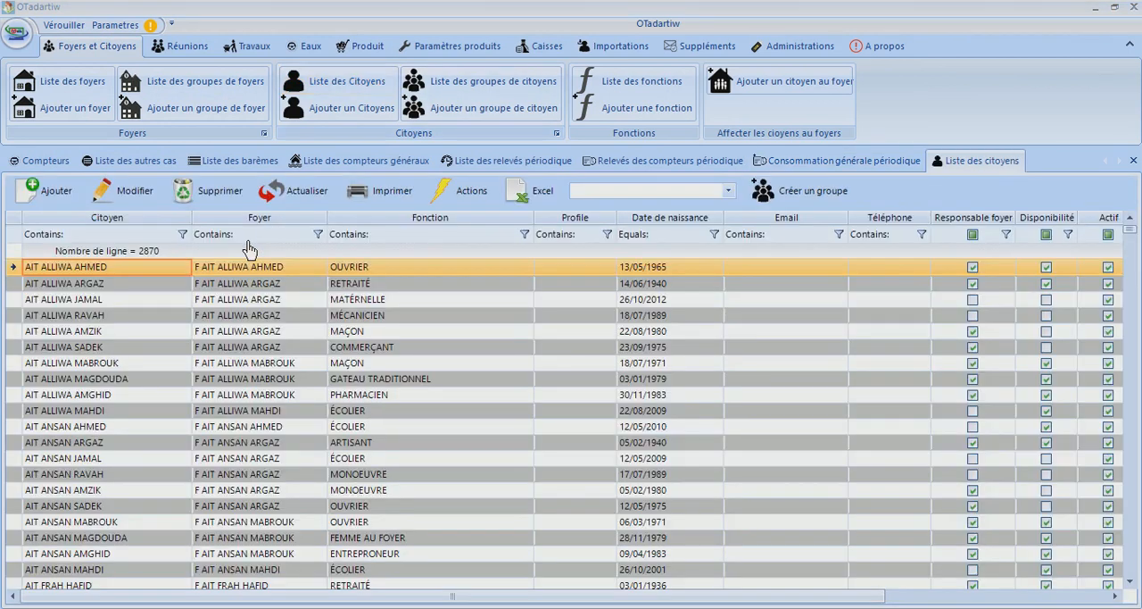
{"action": "left_click", "coordinate": [155, 238]}
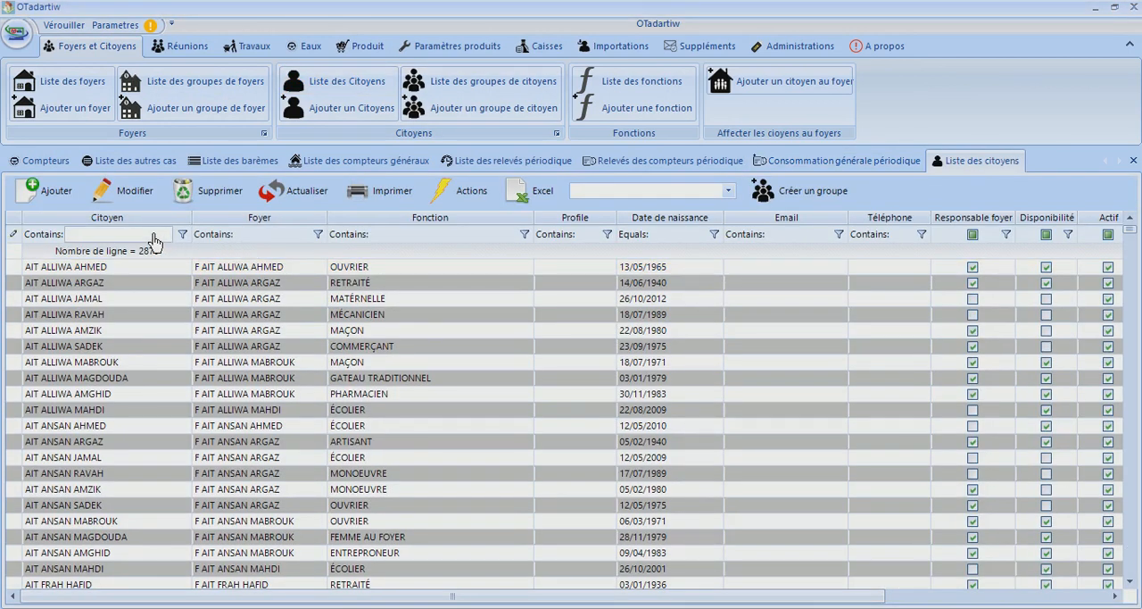
{"action": "type", "text": "mallawi sa"}
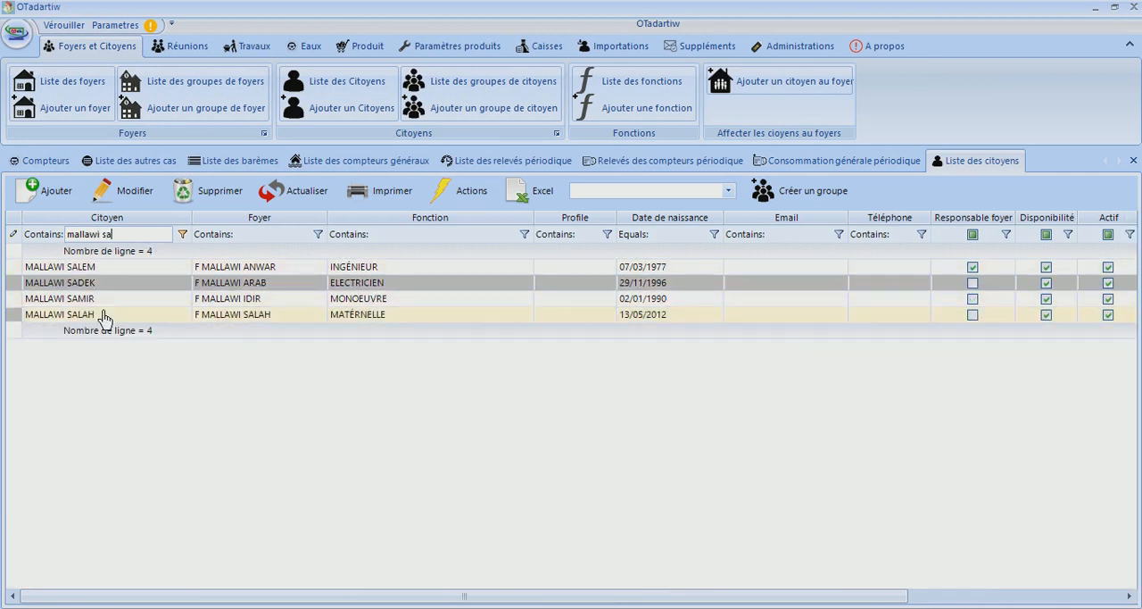
Open the record of the matching citizen with the MATÉRNELLE function, check the debts, receipts and expenses, and close it
{"action": "left_click", "coordinate": [104, 315]}
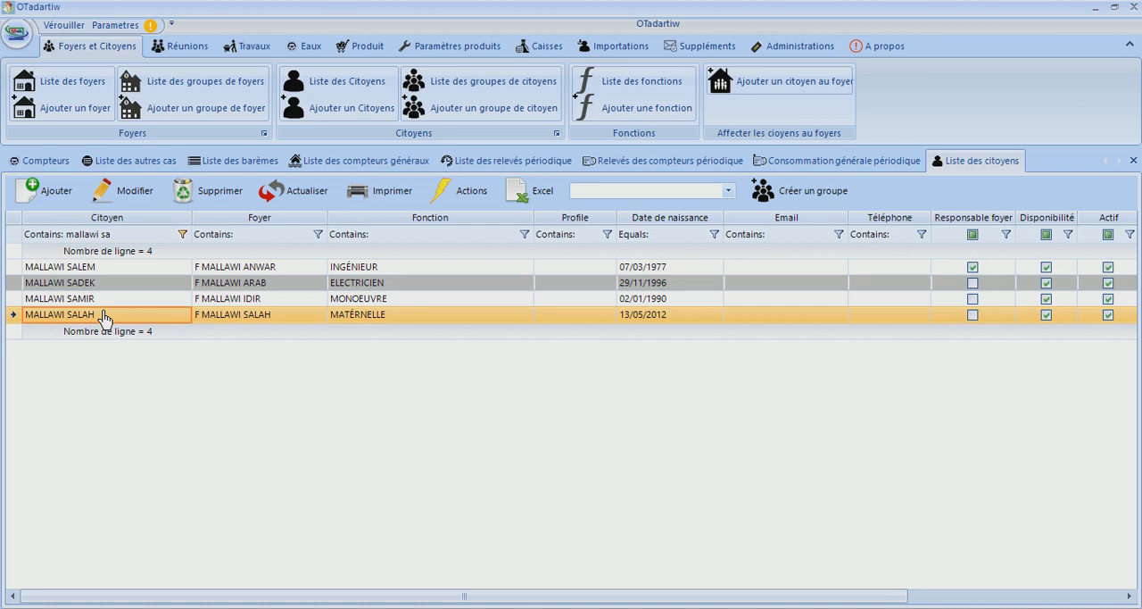
{"action": "double_click", "coordinate": [104, 315]}
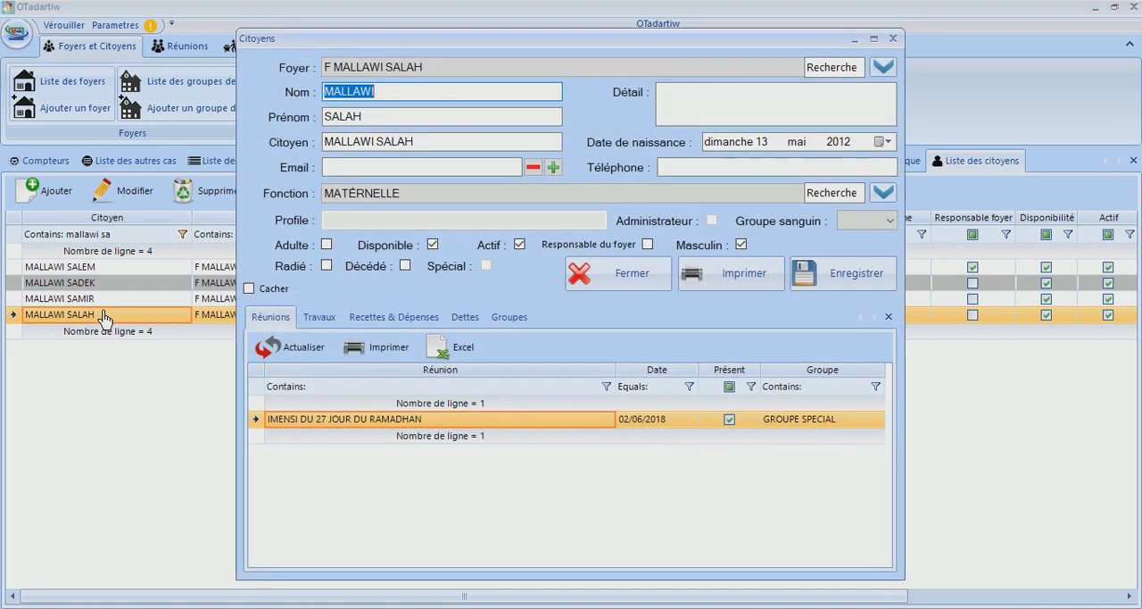
{"action": "left_click", "coordinate": [471, 319]}
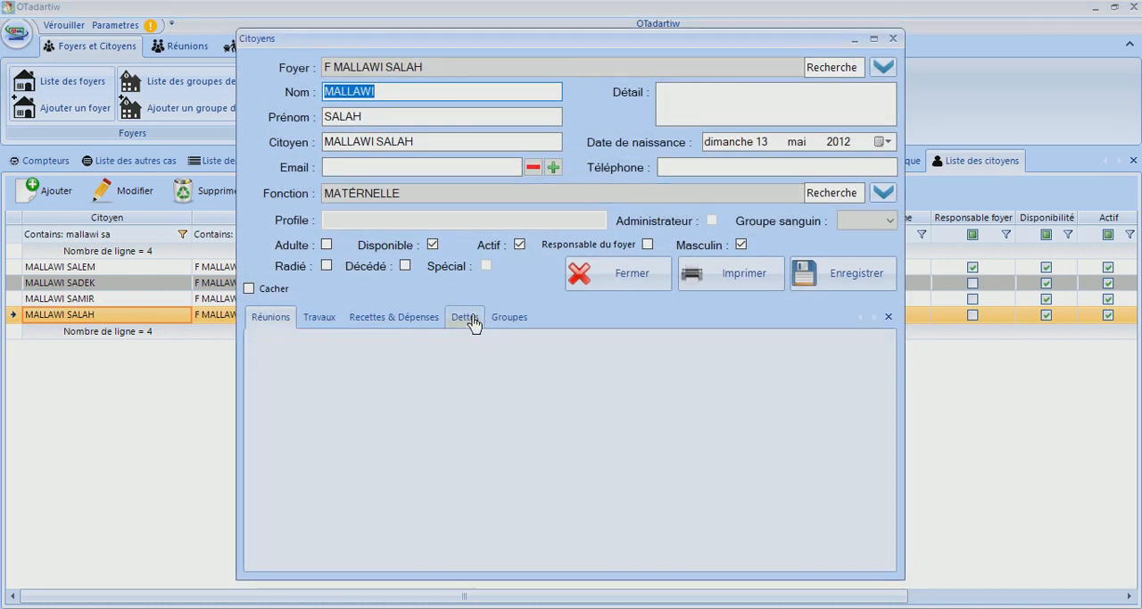
{"action": "left_click", "coordinate": [402, 318]}
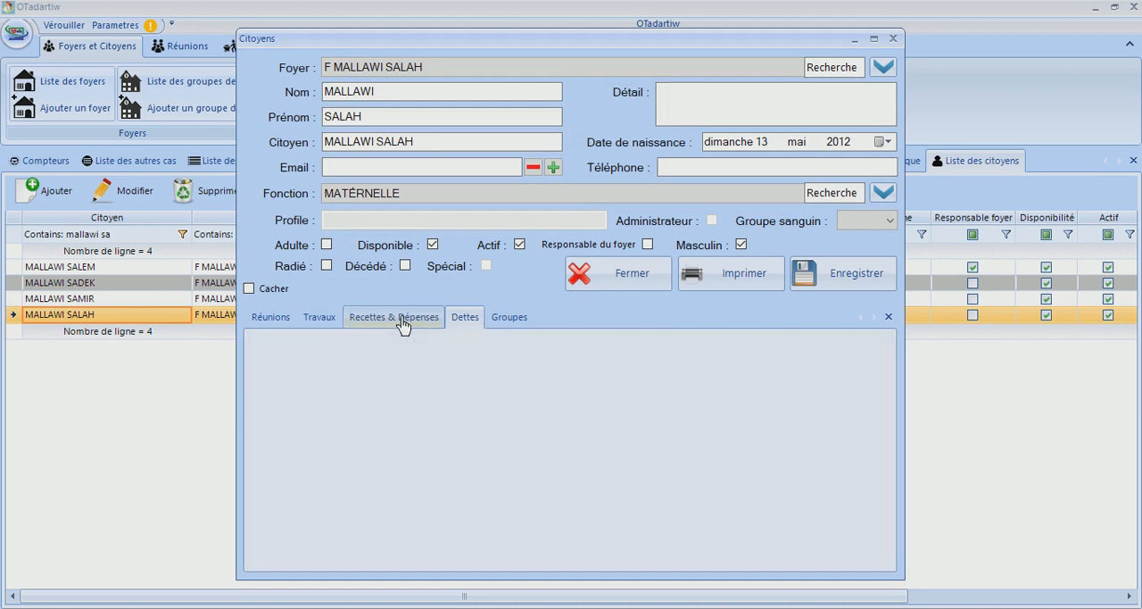
{"action": "left_click", "coordinate": [636, 273]}
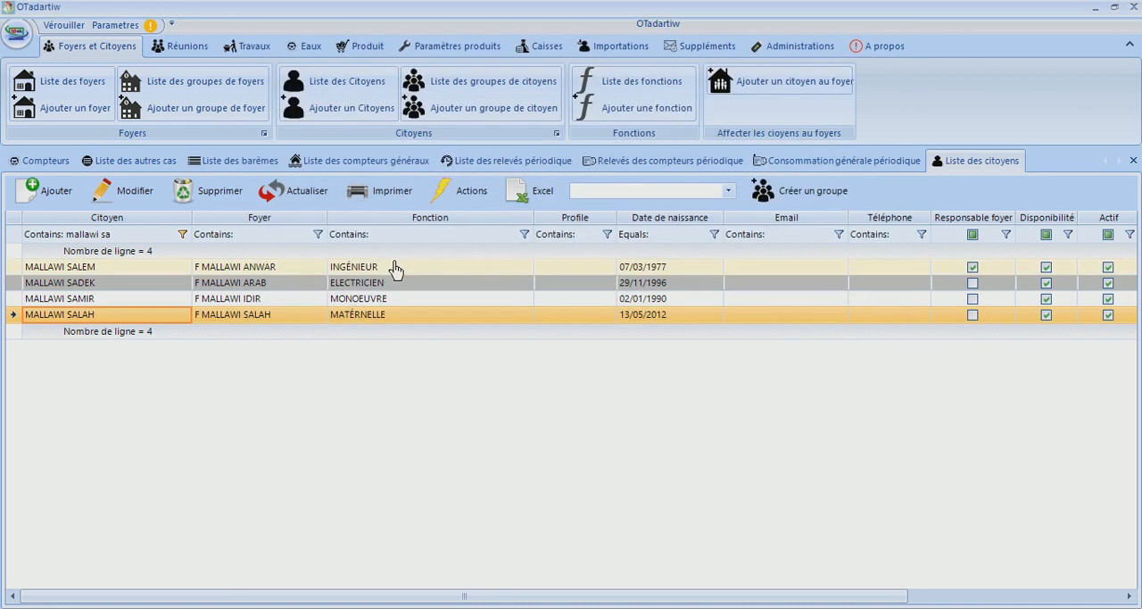
Filter the list of general meters by the household's surname, check the responsible citizen in the matching meter's record, and close it
{"action": "left_click", "coordinate": [832, 170]}
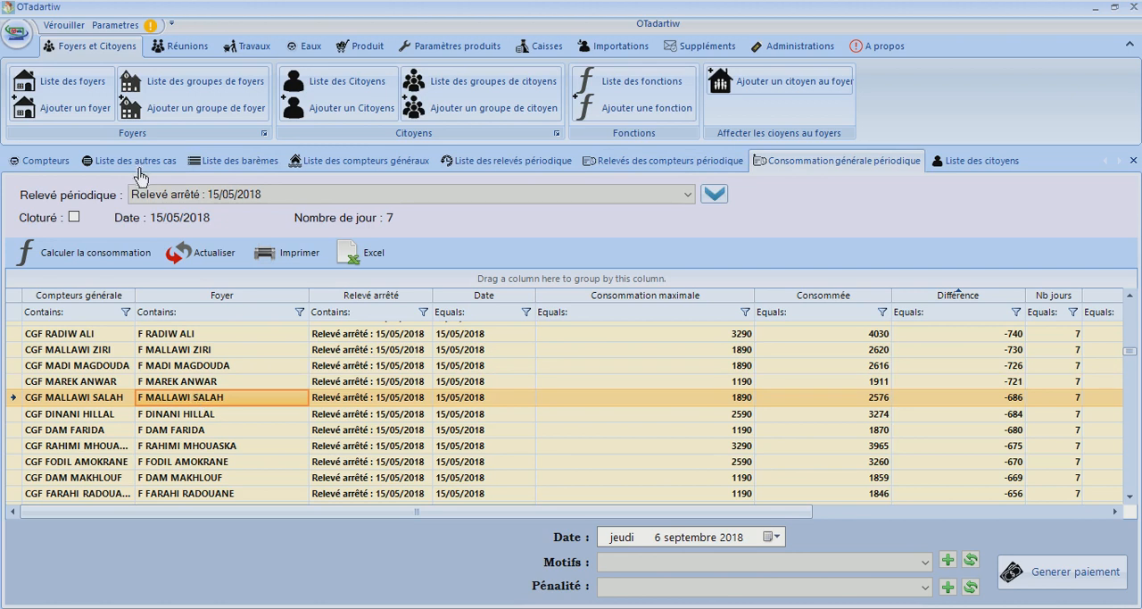
{"action": "left_click", "coordinate": [340, 171]}
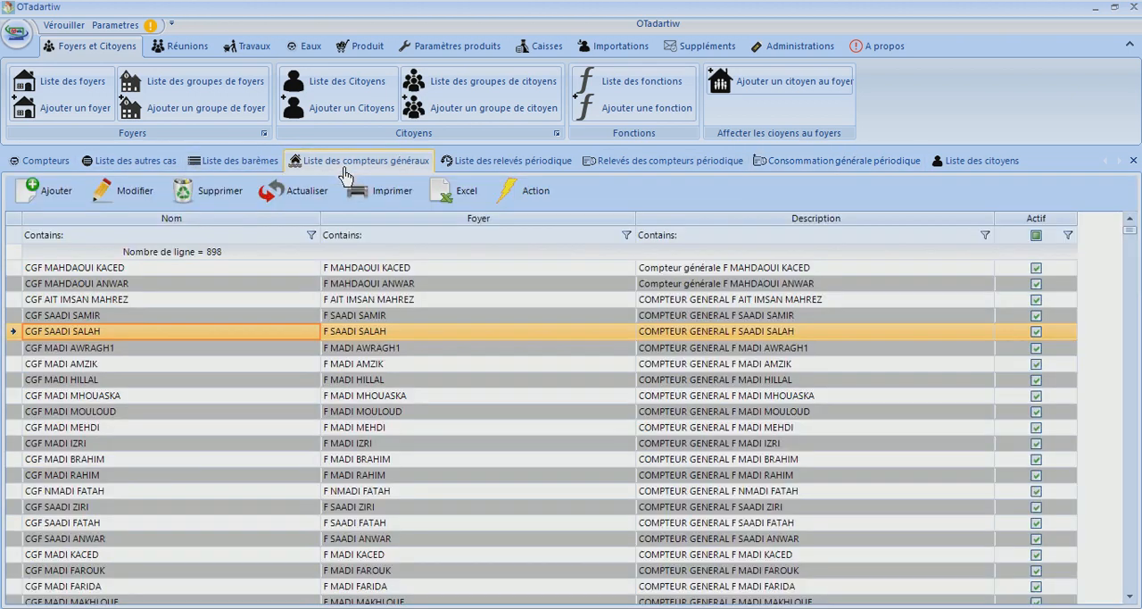
{"action": "left_click", "coordinate": [225, 238]}
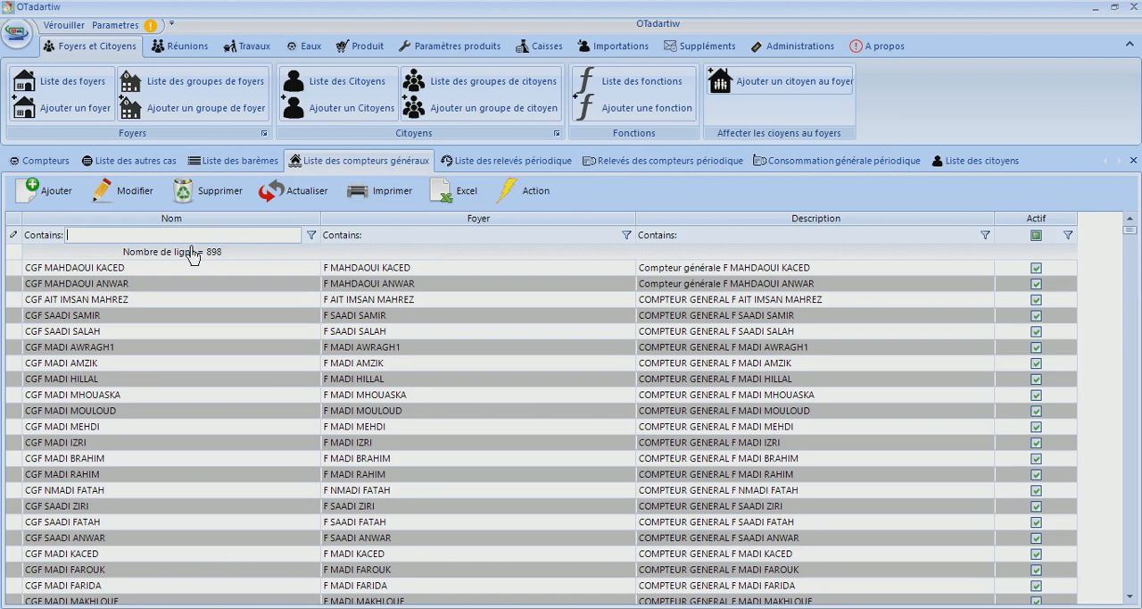
{"action": "type", "text": "malla"}
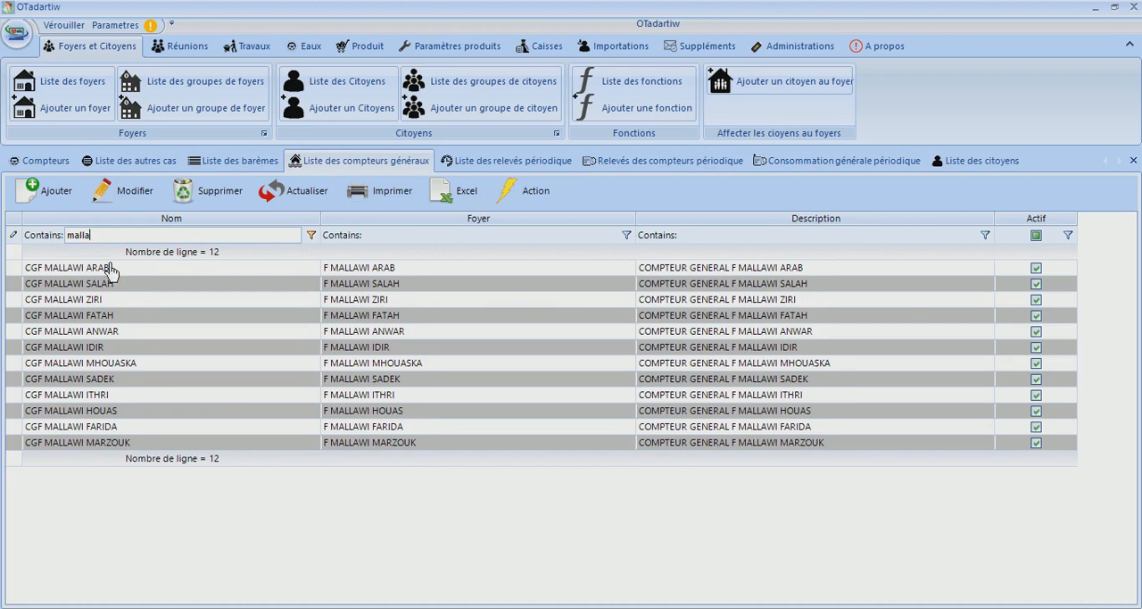
{"action": "left_click", "coordinate": [96, 285]}
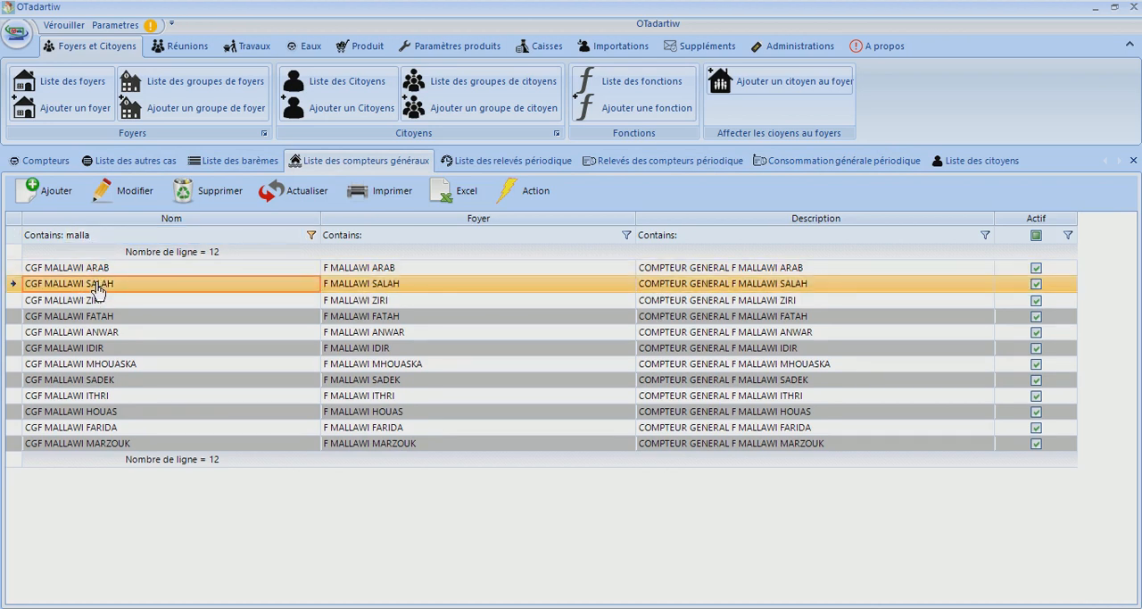
{"action": "double_click", "coordinate": [96, 290]}
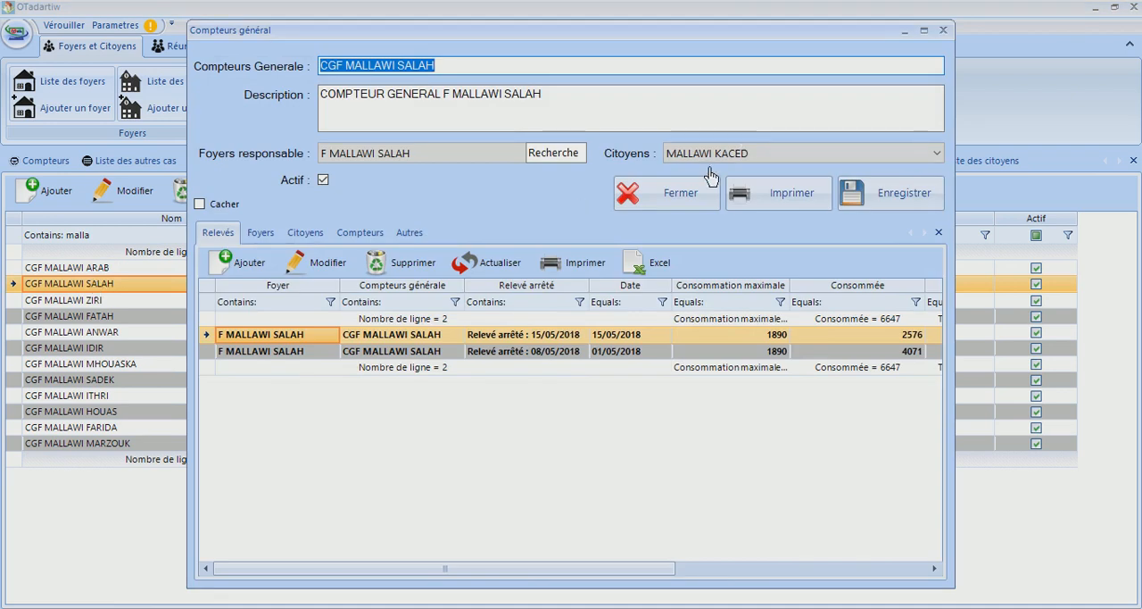
{"action": "left_click", "coordinate": [667, 196]}
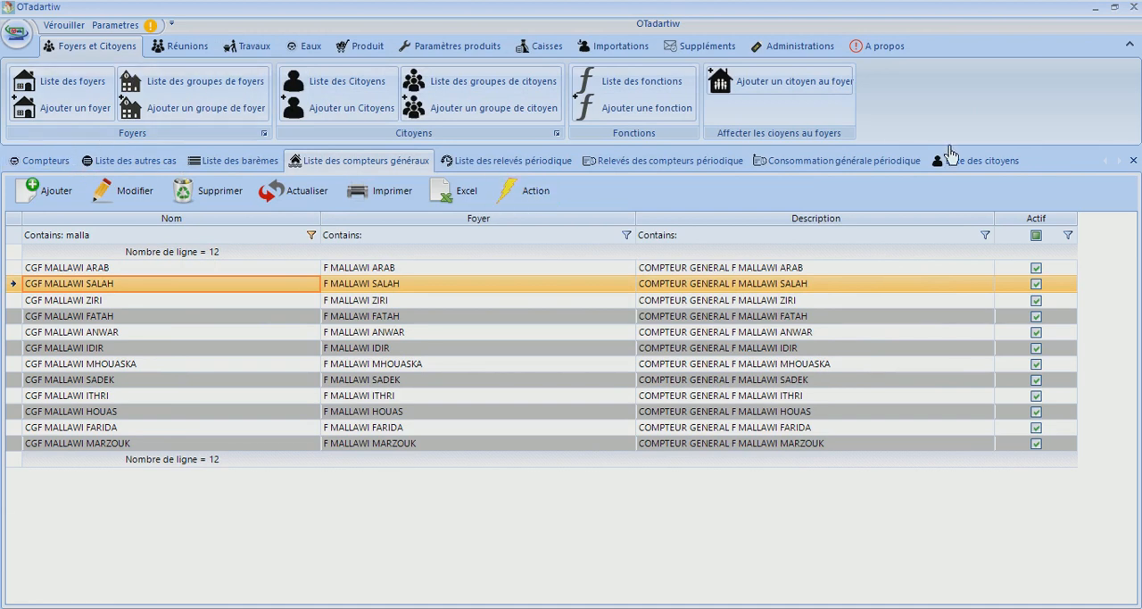
Return to the list of citizens and filter it by the name of the citizen responsible for the general meter
{"action": "left_click", "coordinate": [981, 163]}
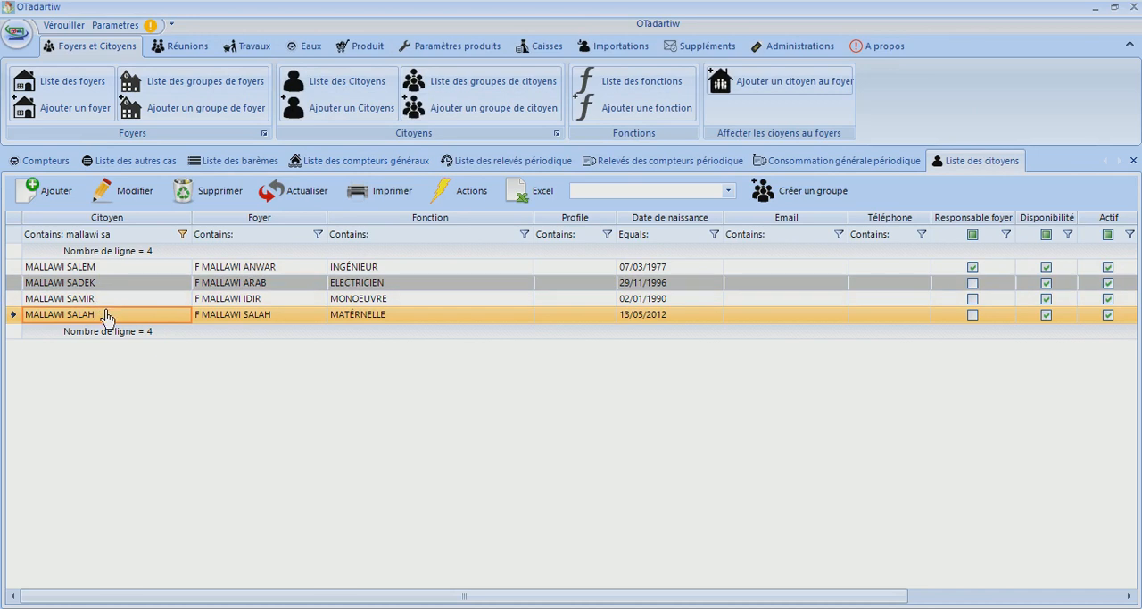
{"action": "left_click", "coordinate": [276, 318]}
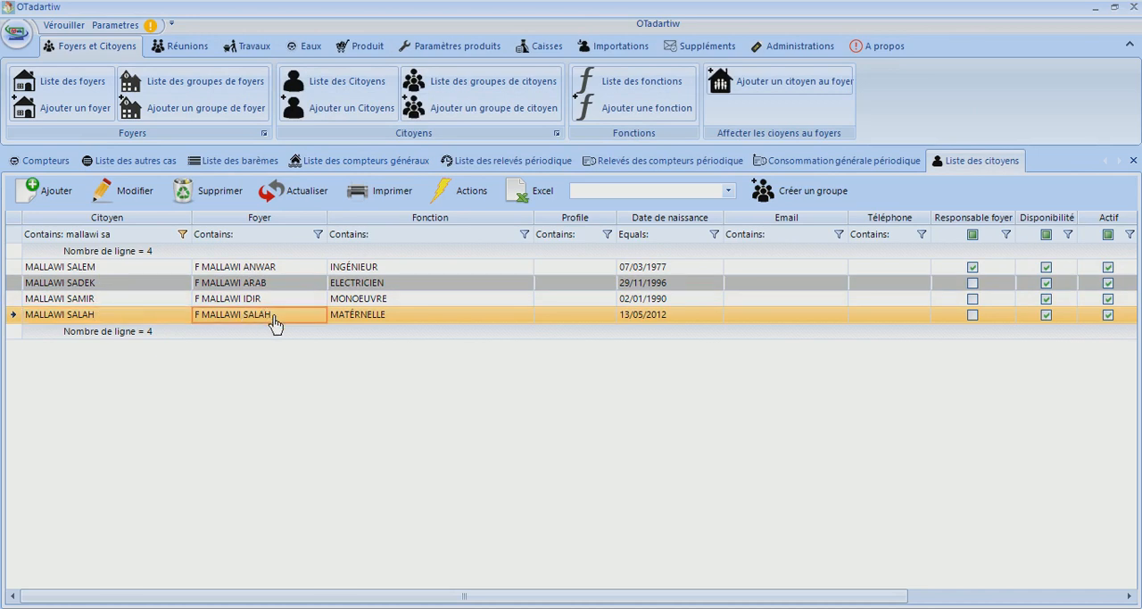
{"action": "left_click", "coordinate": [262, 269]}
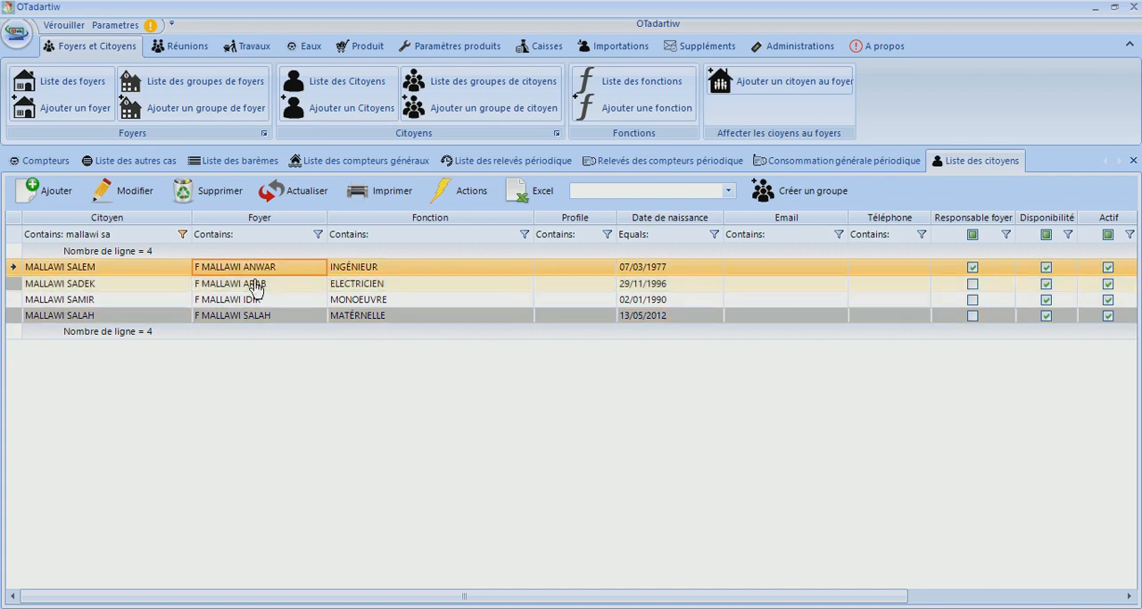
{"action": "left_click", "coordinate": [135, 237]}
{"action": "left_click", "coordinate": [134, 237]}
{"action": "key", "text": "BackSpace"}
{"action": "key", "text": "BackSpace"}
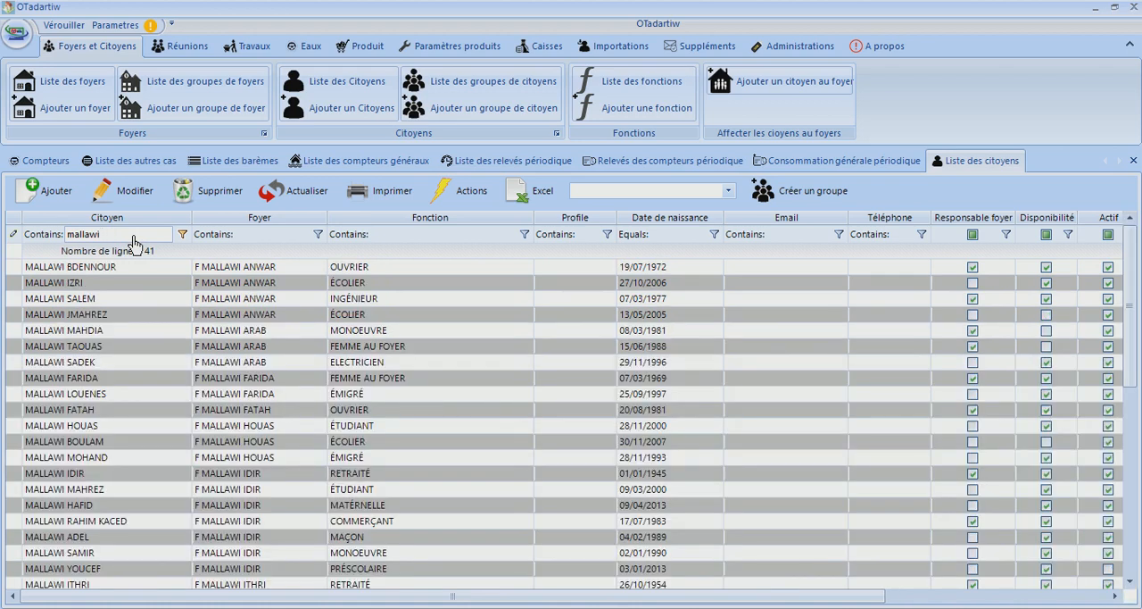
{"action": "type", "text": "ka"}
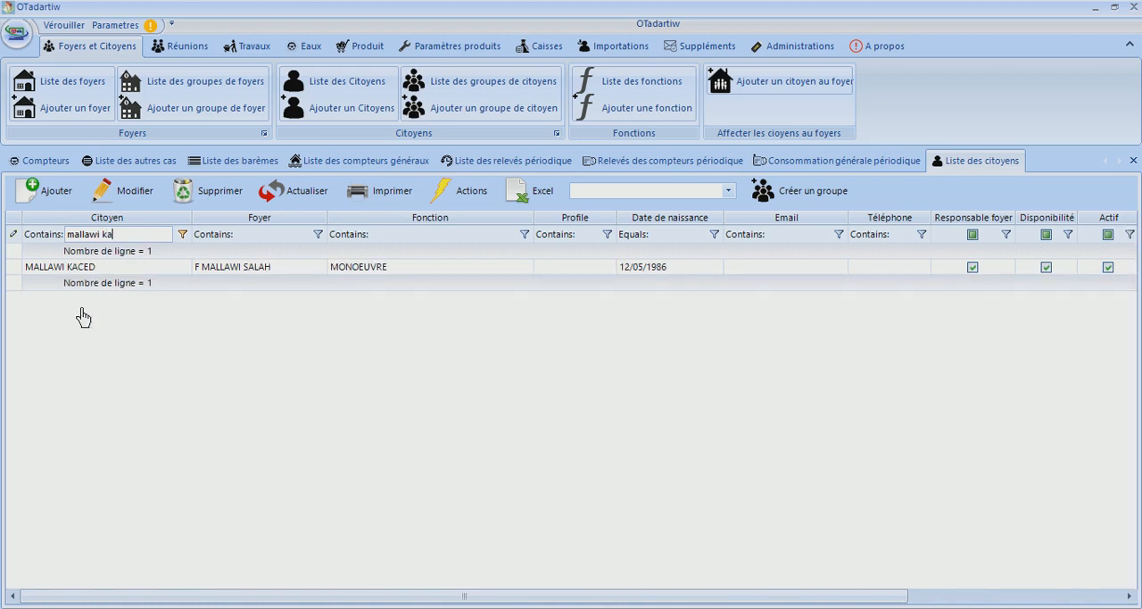
Open the responsible citizen's record, check the amount of the EAU debt dated 15/05/2018, and close the record
{"action": "left_click", "coordinate": [98, 269]}
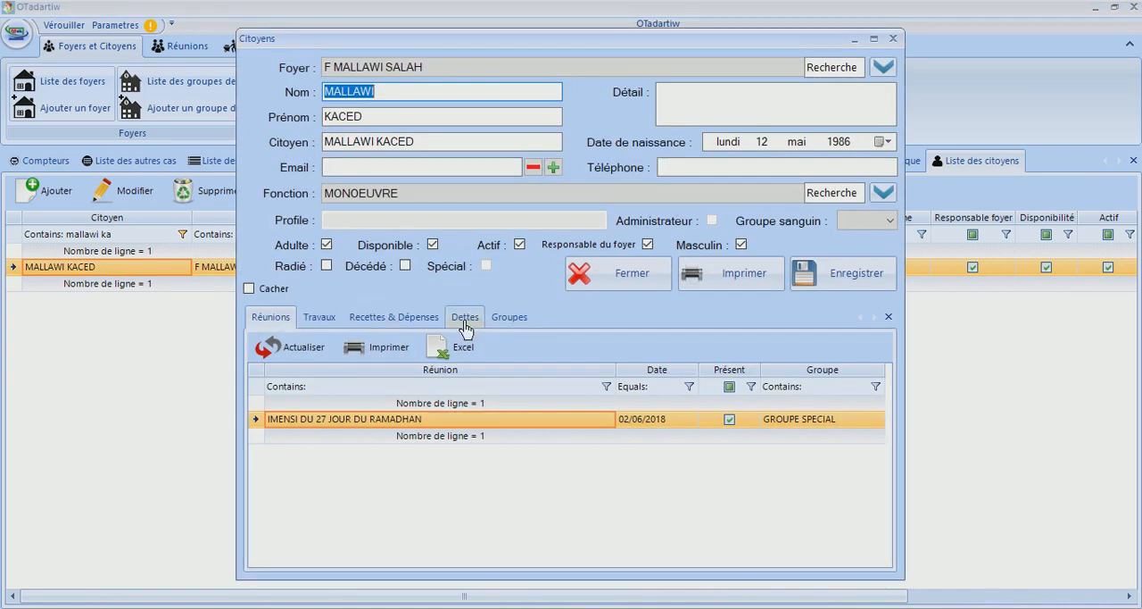
{"action": "left_click", "coordinate": [464, 323]}
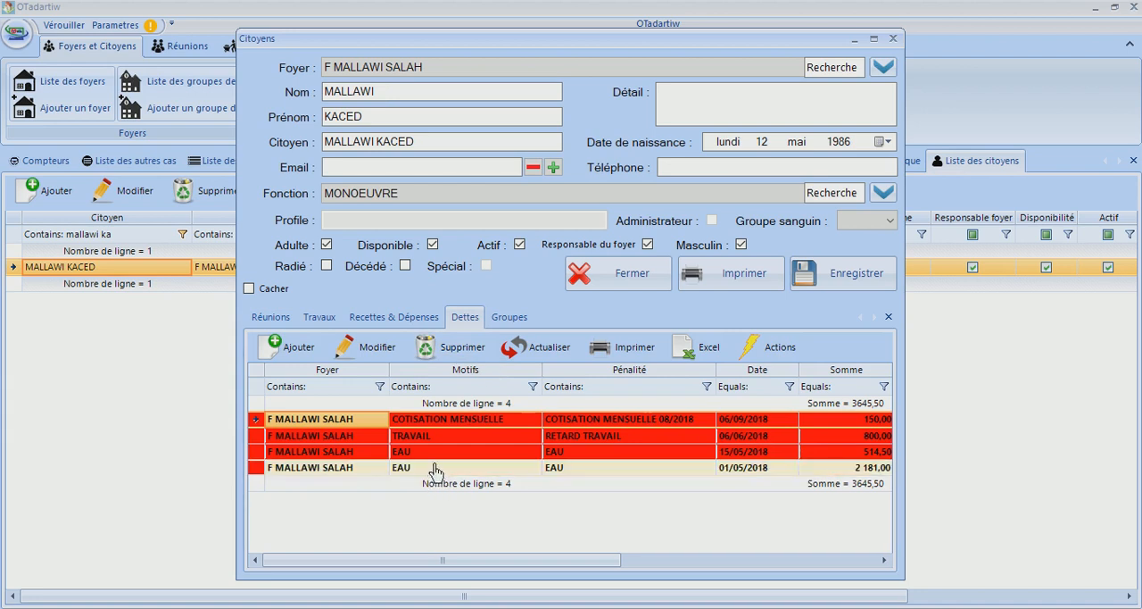
{"action": "left_click", "coordinate": [435, 452]}
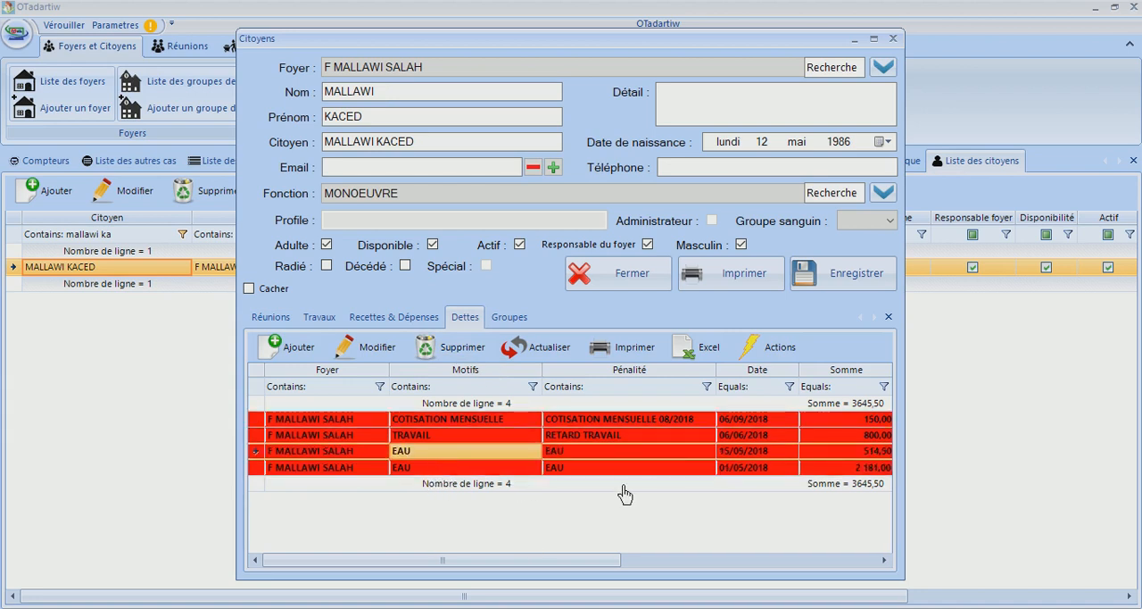
{"action": "left_click_drag", "start_coordinate": [472, 570], "coordinate": [528, 568]}
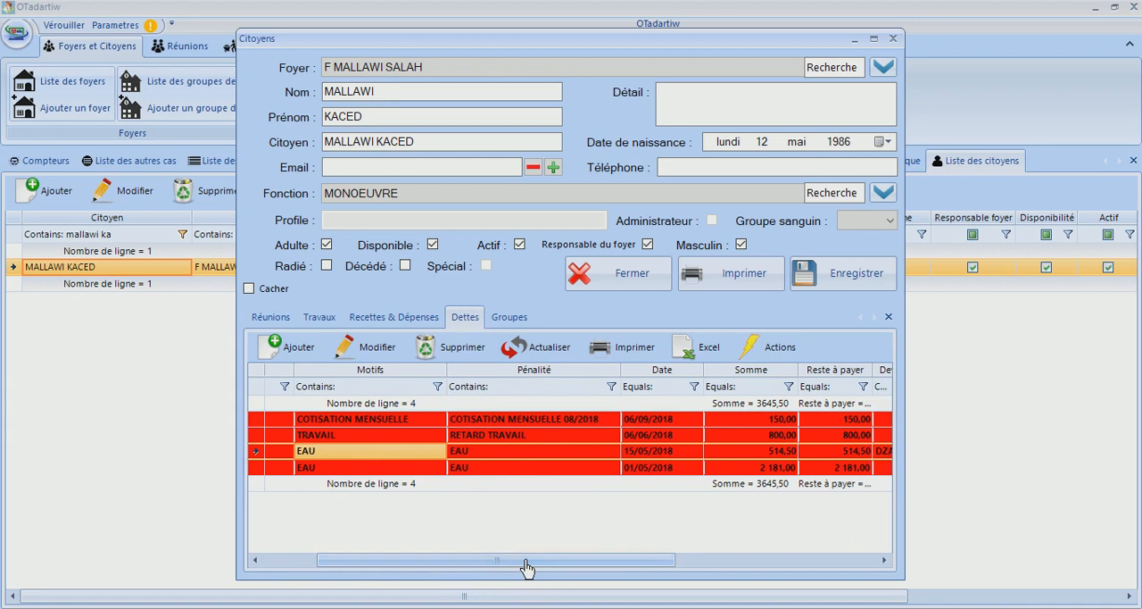
{"action": "left_click", "coordinate": [780, 453]}
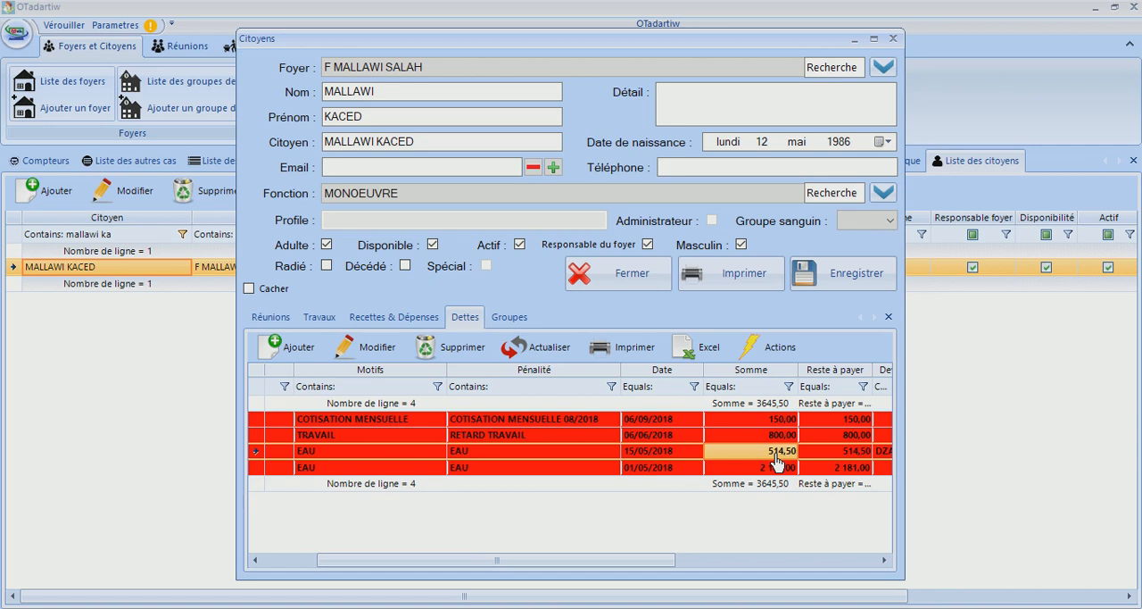
{"action": "left_click", "coordinate": [893, 39]}
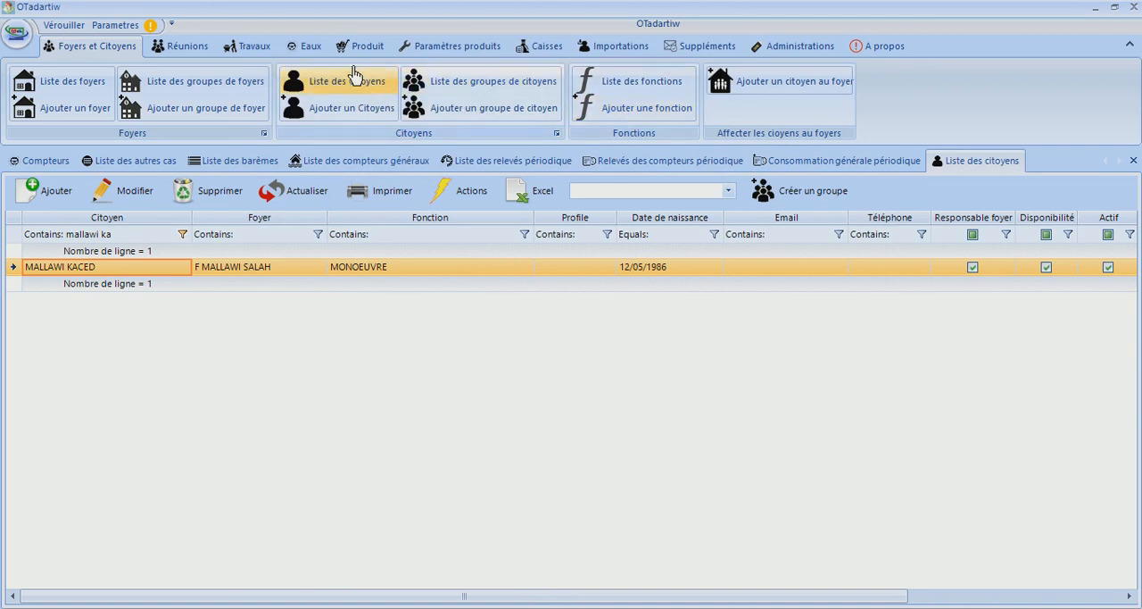
Launch the calculator and return to the -686 difference in the general periodic consumption
{"action": "left_click", "coordinate": [723, 51]}
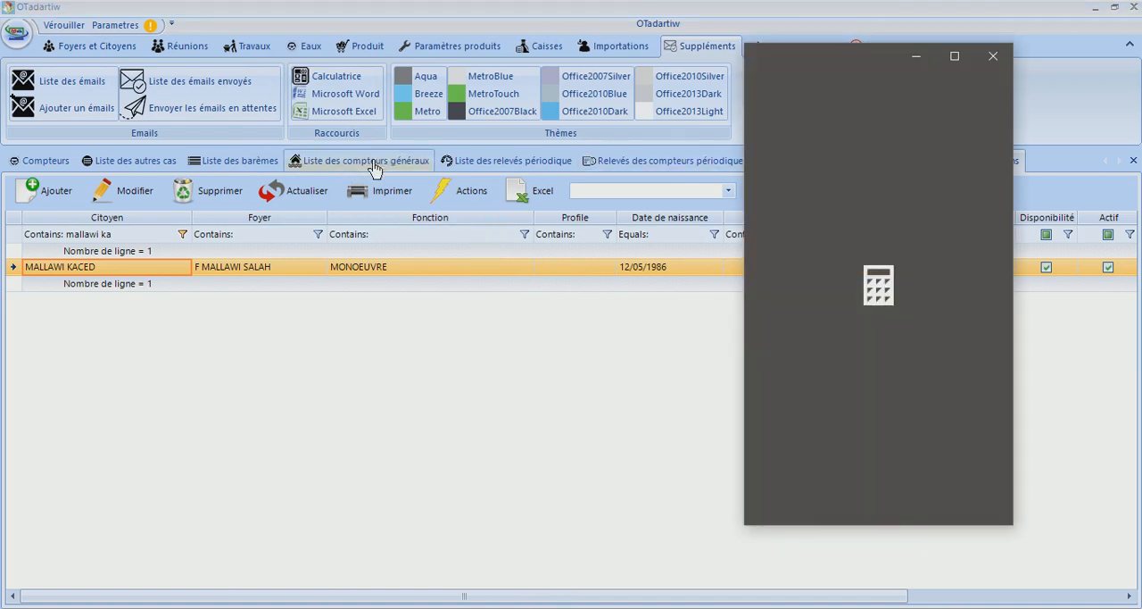
{"action": "left_click", "coordinate": [152, 161]}
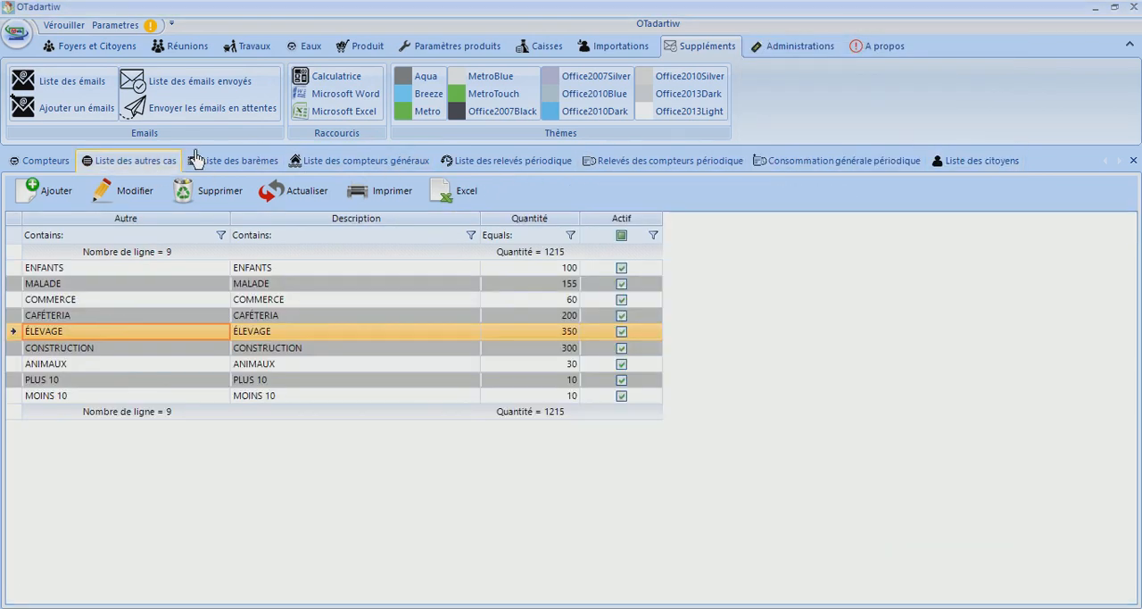
{"action": "left_click", "coordinate": [774, 162]}
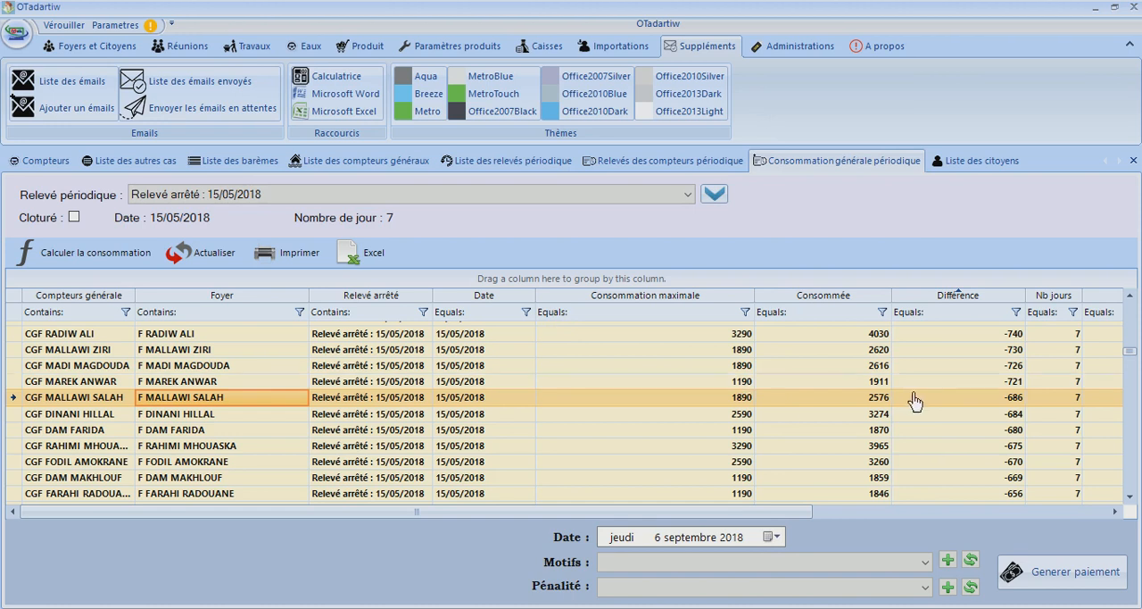
{"action": "left_click", "coordinate": [1017, 404]}
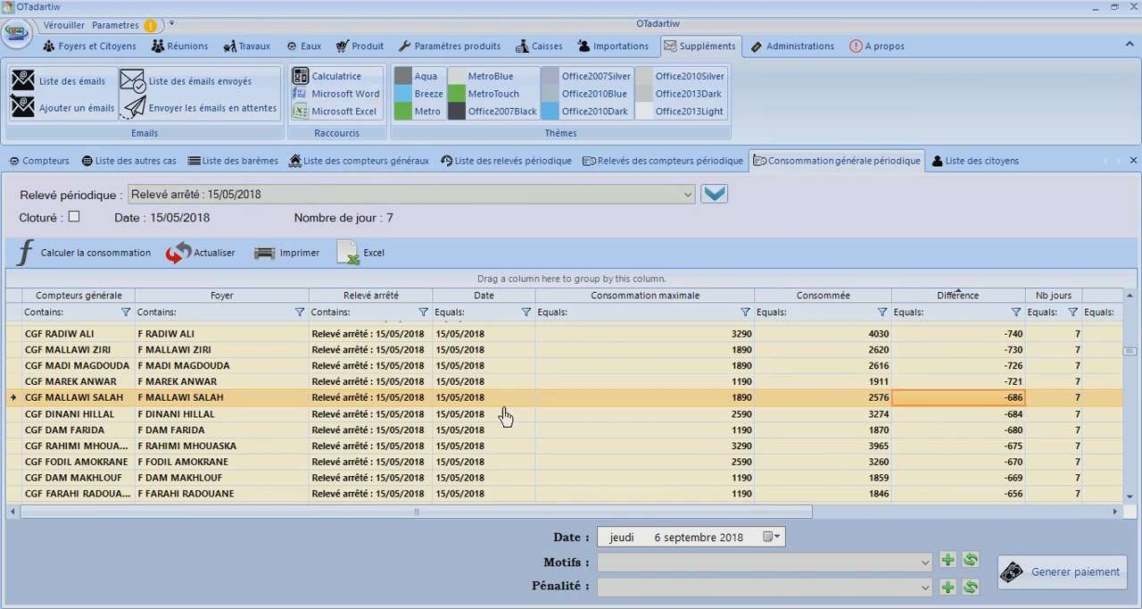
Switch to the calculator and enter 686 as the overrun quantity of a multiplication
{"action": "left_click", "coordinate": [821, 608]}
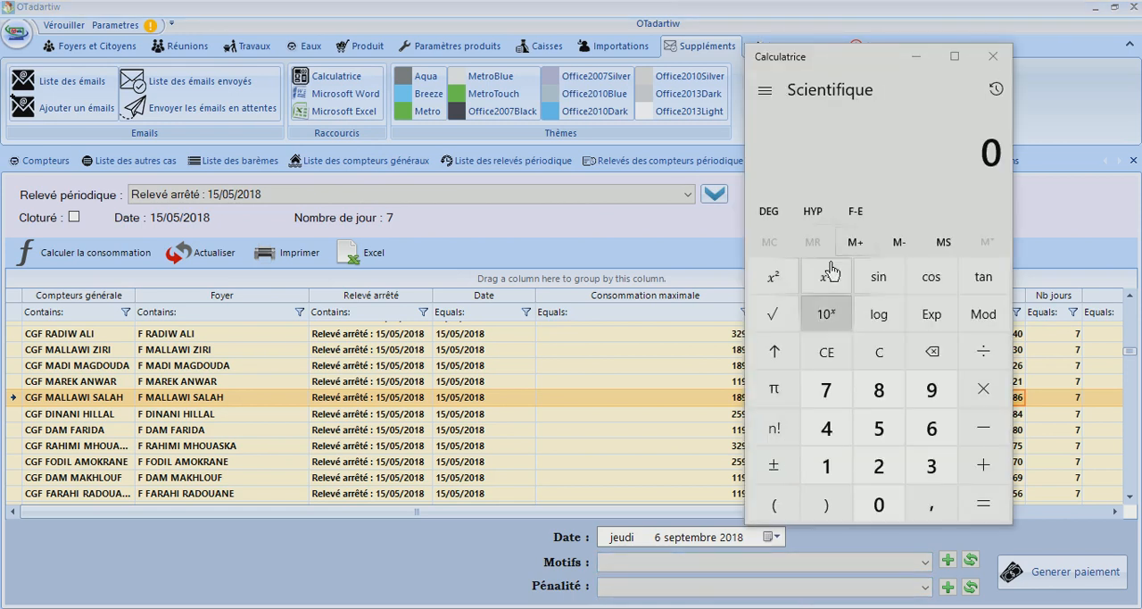
{"action": "right_click", "coordinate": [821, 608]}
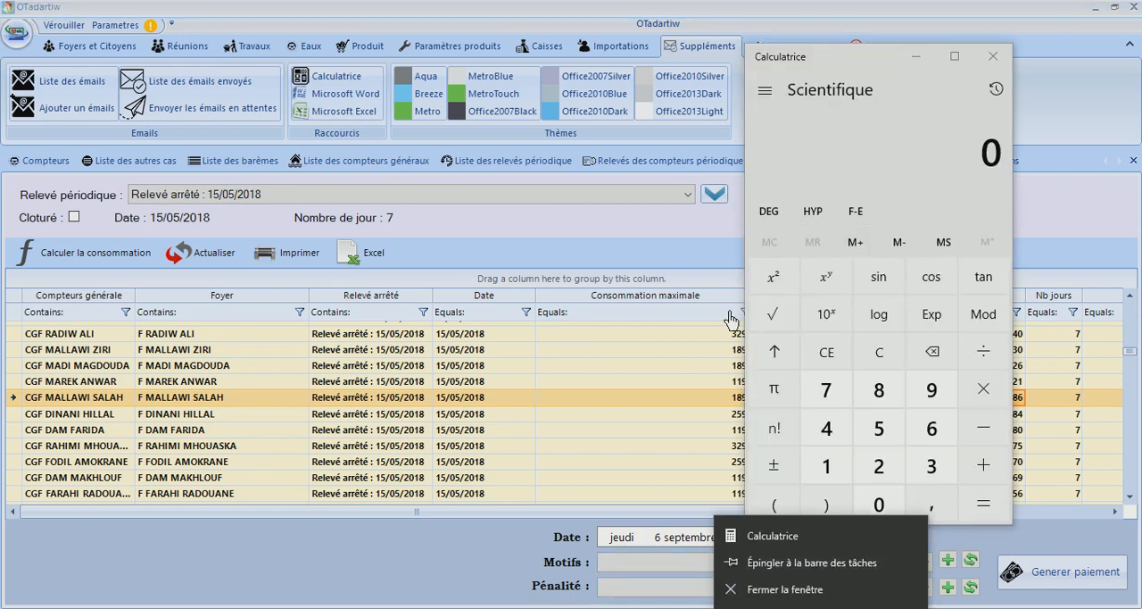
{"action": "left_click", "coordinate": [909, 176]}
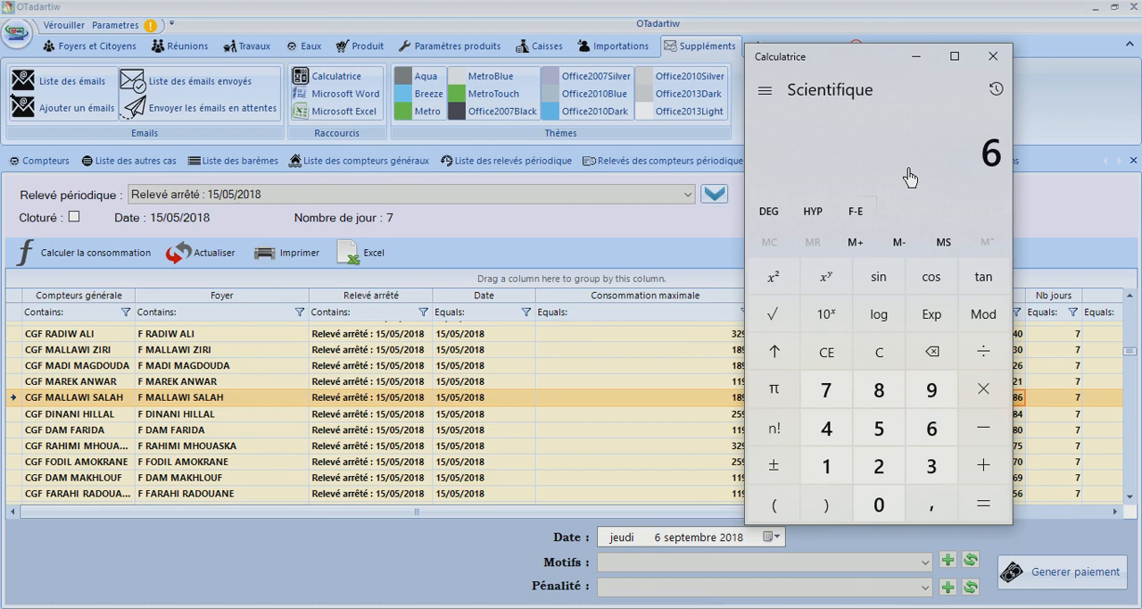
{"action": "type", "text": "86"}
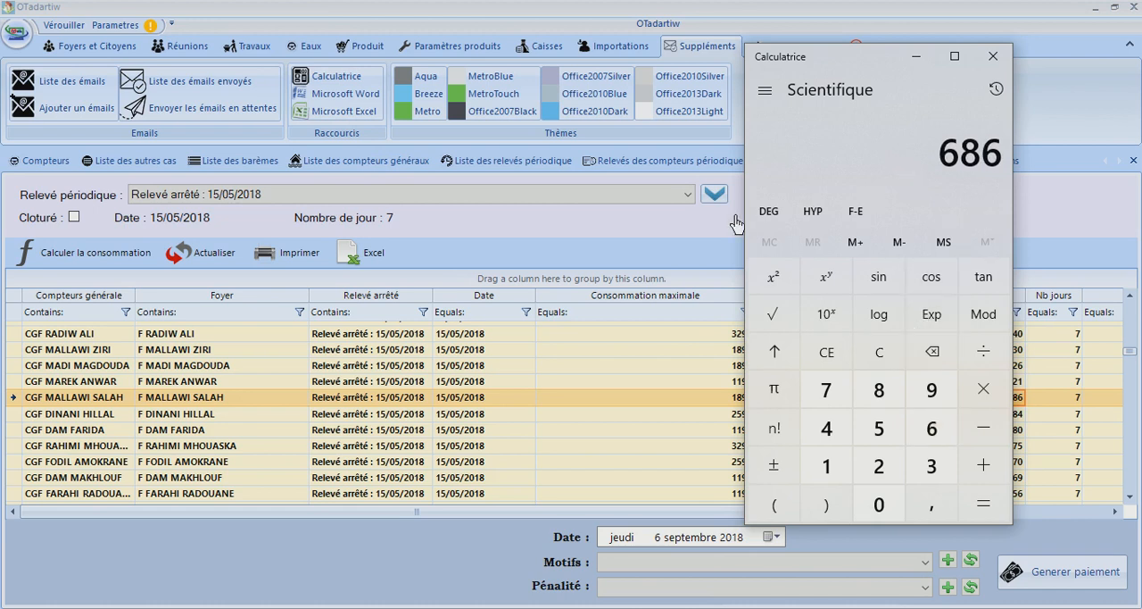
{"action": "key", "text": "asterisk"}
Check the rate of the ENTRE 601 ET 700 barème and complete the calculation 686 × 0,75
{"action": "left_click", "coordinate": [202, 168]}
{"action": "left_click", "coordinate": [202, 169]}
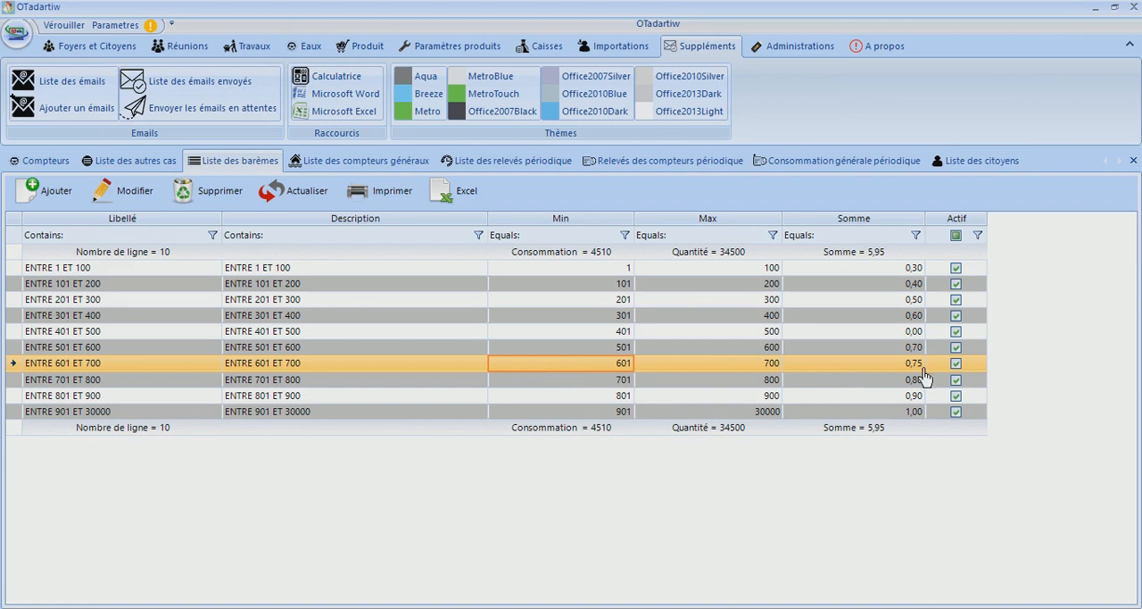
{"action": "left_click", "coordinate": [823, 607]}
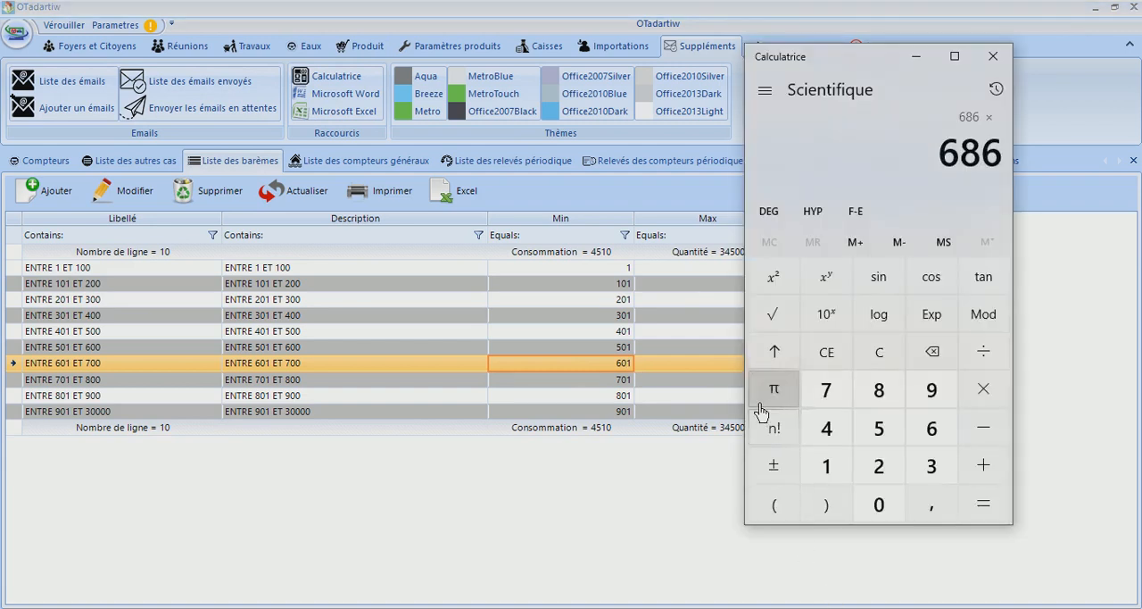
{"action": "type", "text": ",75"}
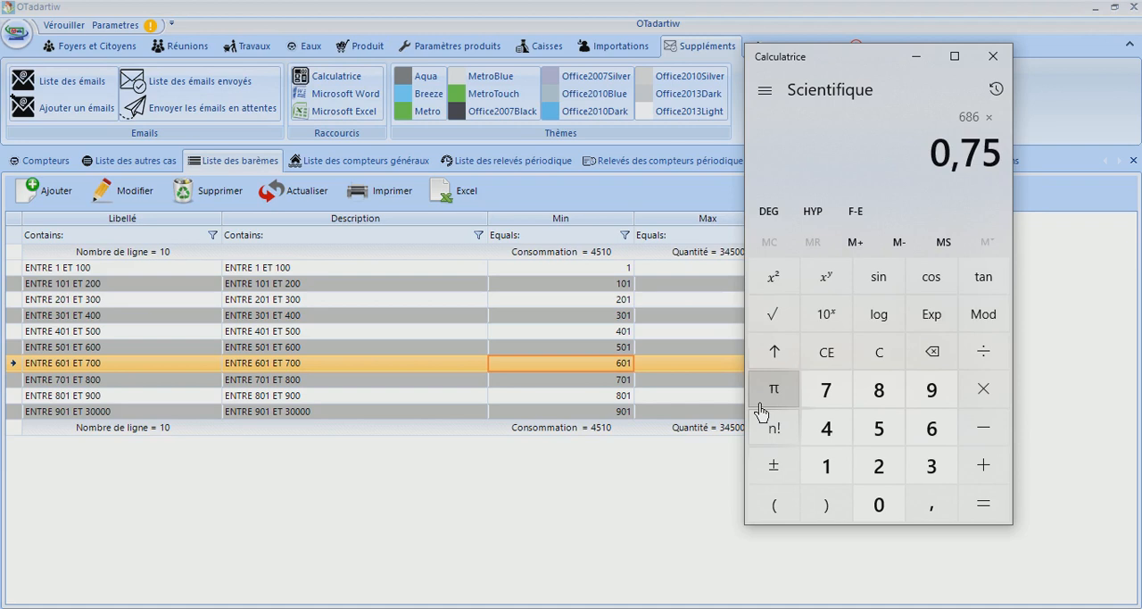
{"action": "key", "text": "Return"}
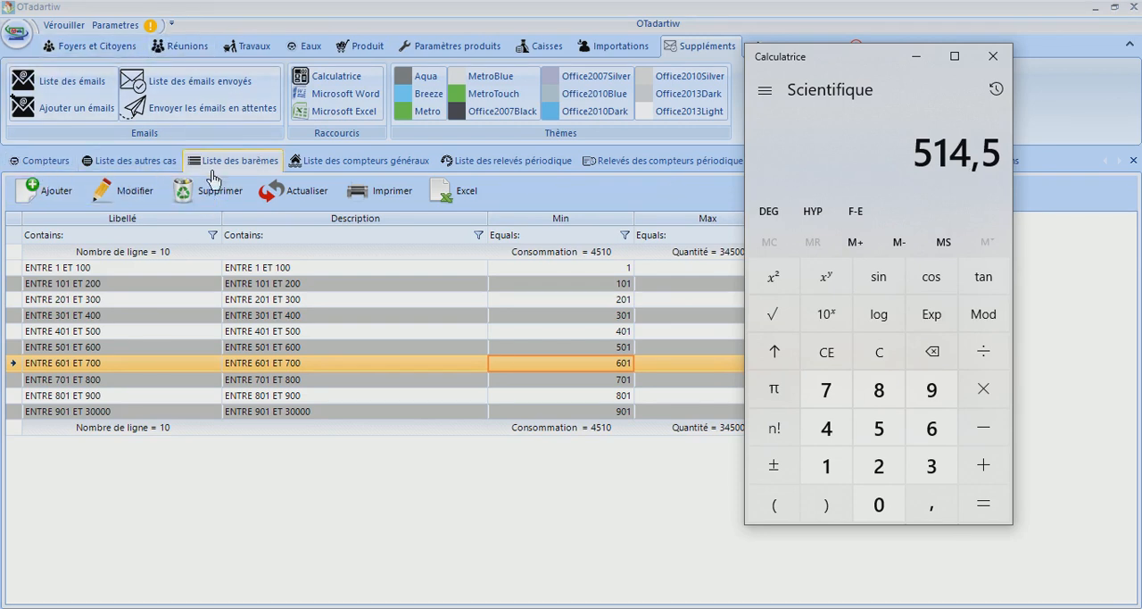
Reopen the responsible citizen's record from the list of citizens and examine the amount and detail of the EAU debt dated 15/05/2018
{"action": "left_click", "coordinate": [665, 161]}
{"action": "left_click", "coordinate": [982, 161]}
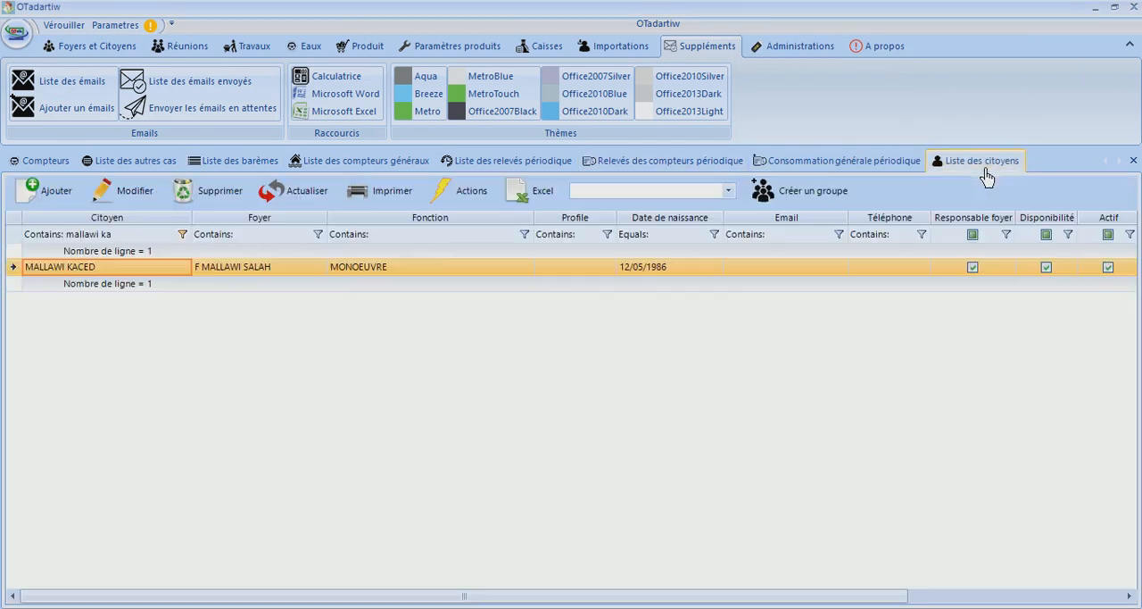
{"action": "left_click", "coordinate": [381, 267]}
{"action": "key", "text": "alt+Tab"}
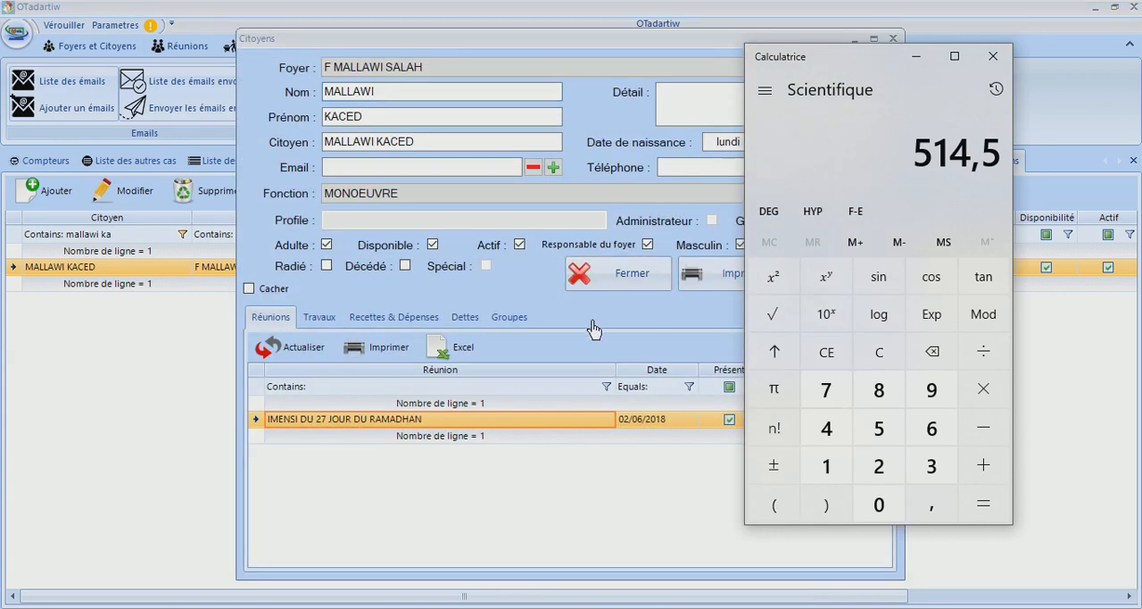
{"action": "left_click", "coordinate": [463, 318]}
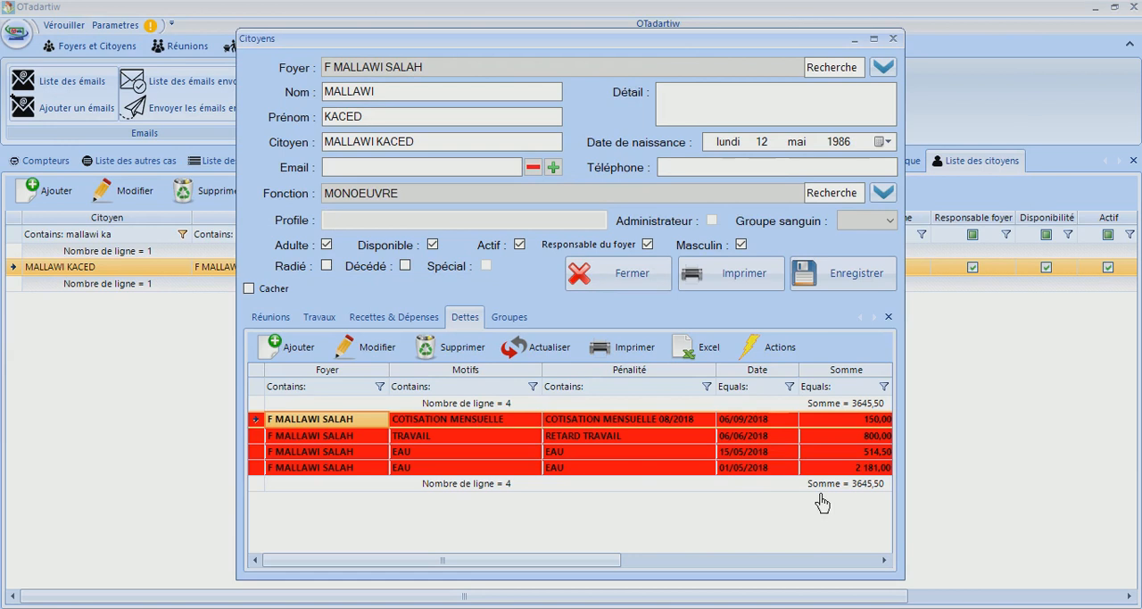
{"action": "left_click", "coordinate": [877, 453]}
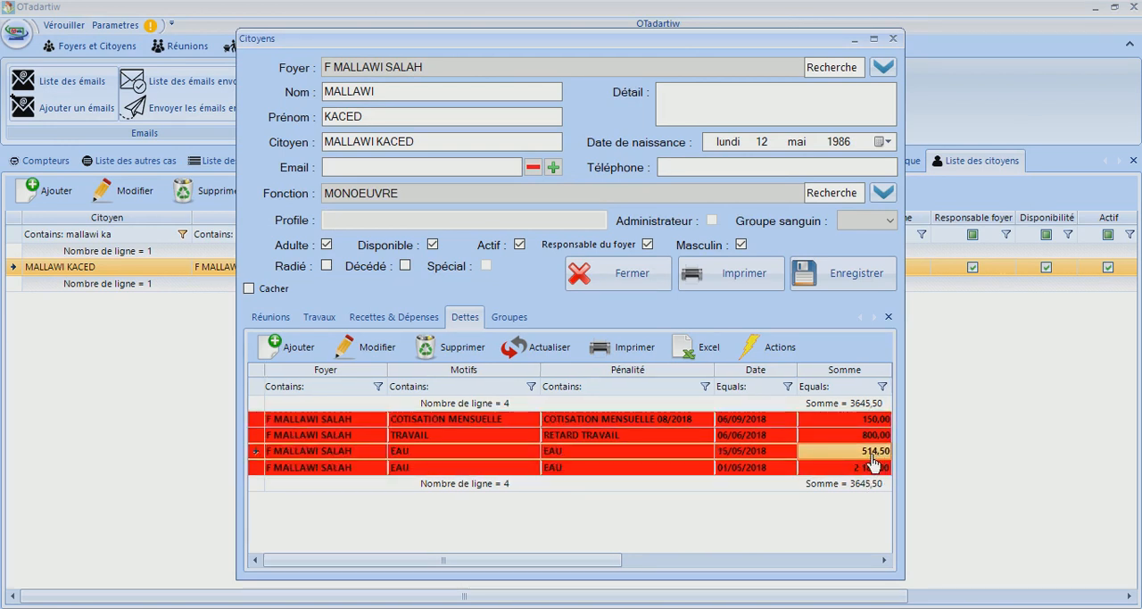
{"action": "left_click_drag", "start_coordinate": [577, 564], "coordinate": [862, 563]}
{"action": "left_click", "coordinate": [810, 490]}
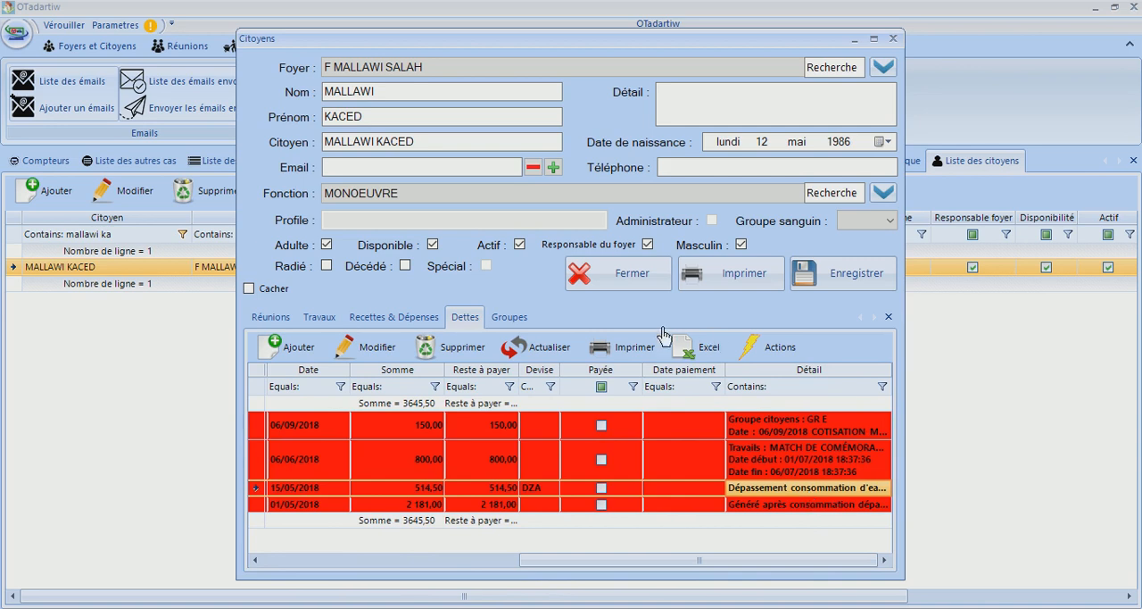
Open the EAU debt dated 15/05/2018, check the overrun quantity in its detail, and close the debt and the citizen's record
{"action": "left_click", "coordinate": [382, 351]}
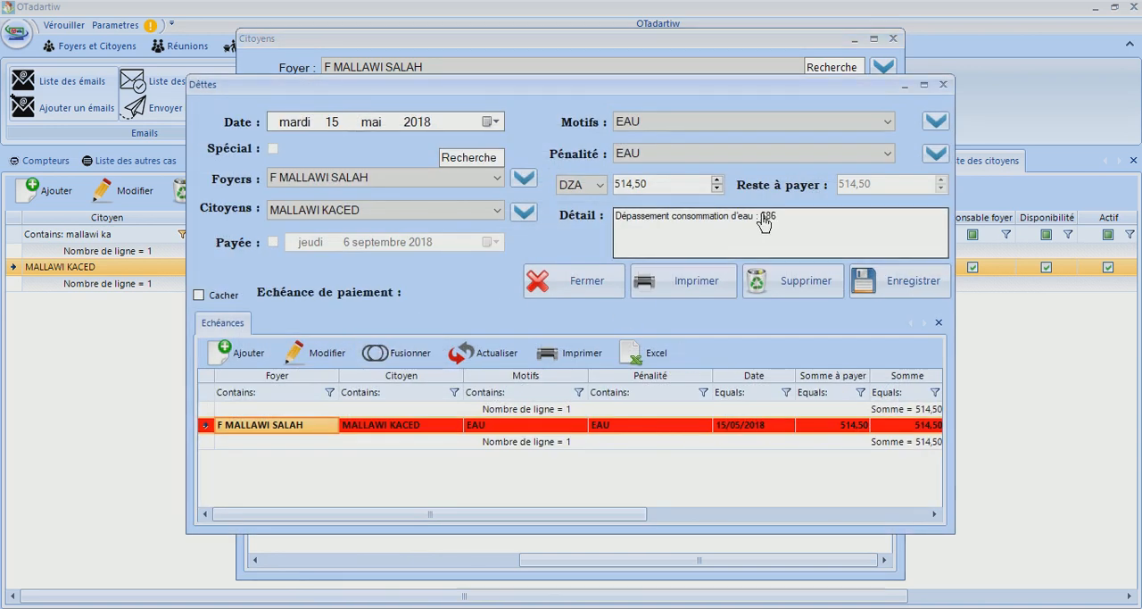
{"action": "left_click_drag", "start_coordinate": [788, 221], "coordinate": [766, 224]}
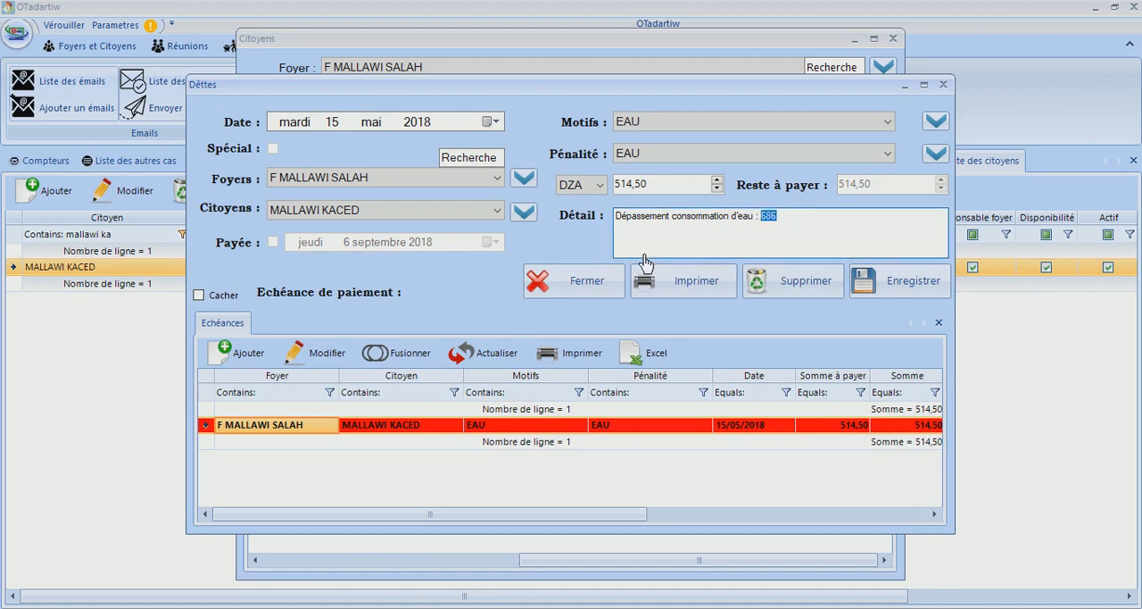
{"action": "left_click", "coordinate": [589, 289]}
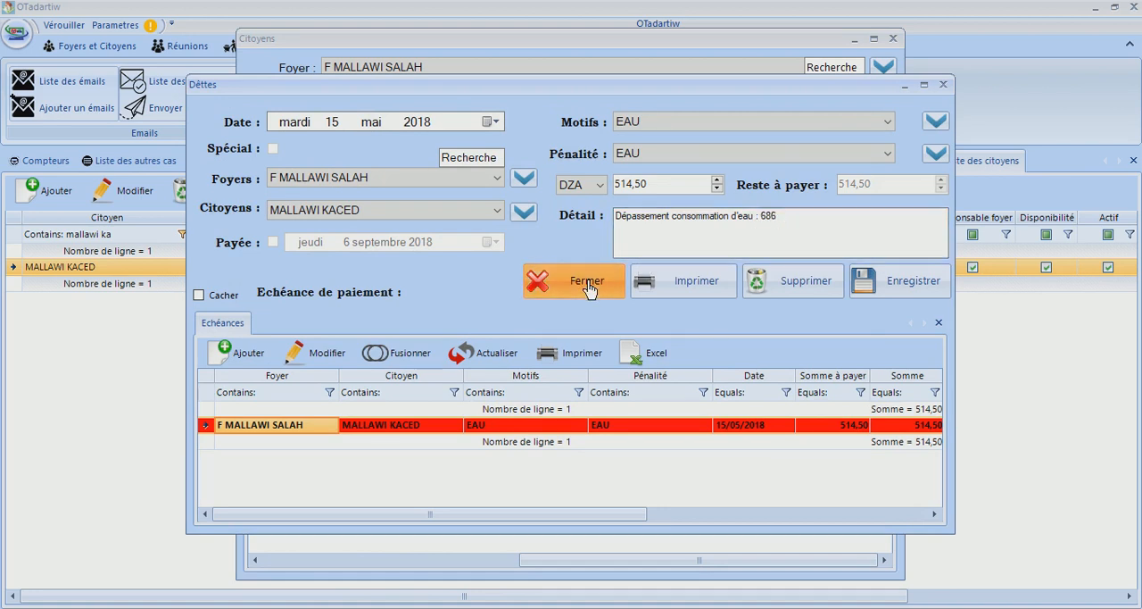
{"action": "left_click", "coordinate": [588, 286]}
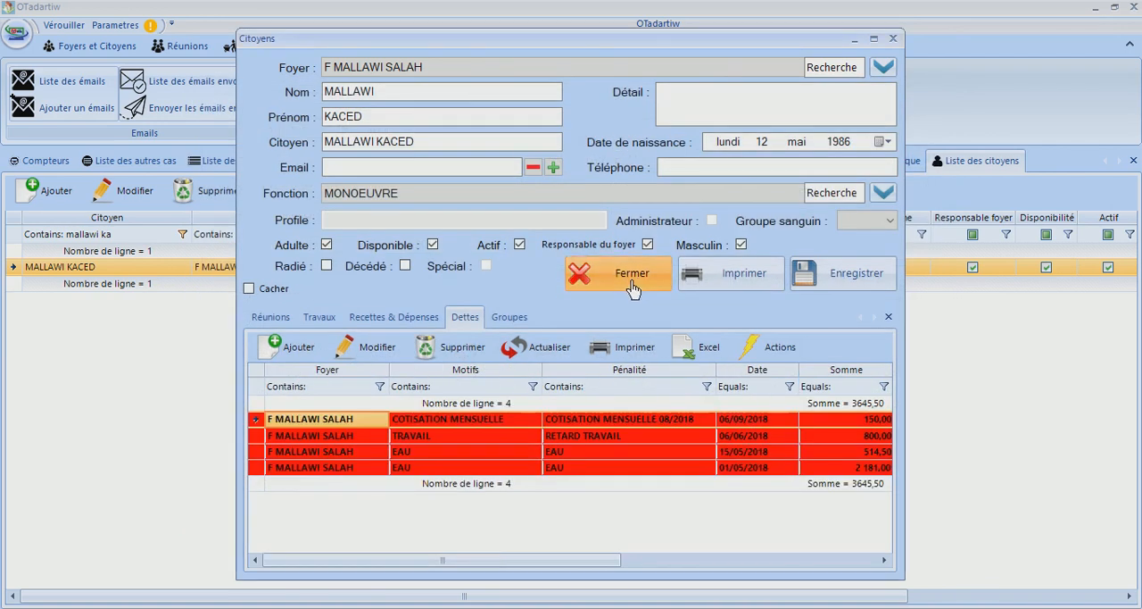
{"action": "left_click", "coordinate": [642, 279]}
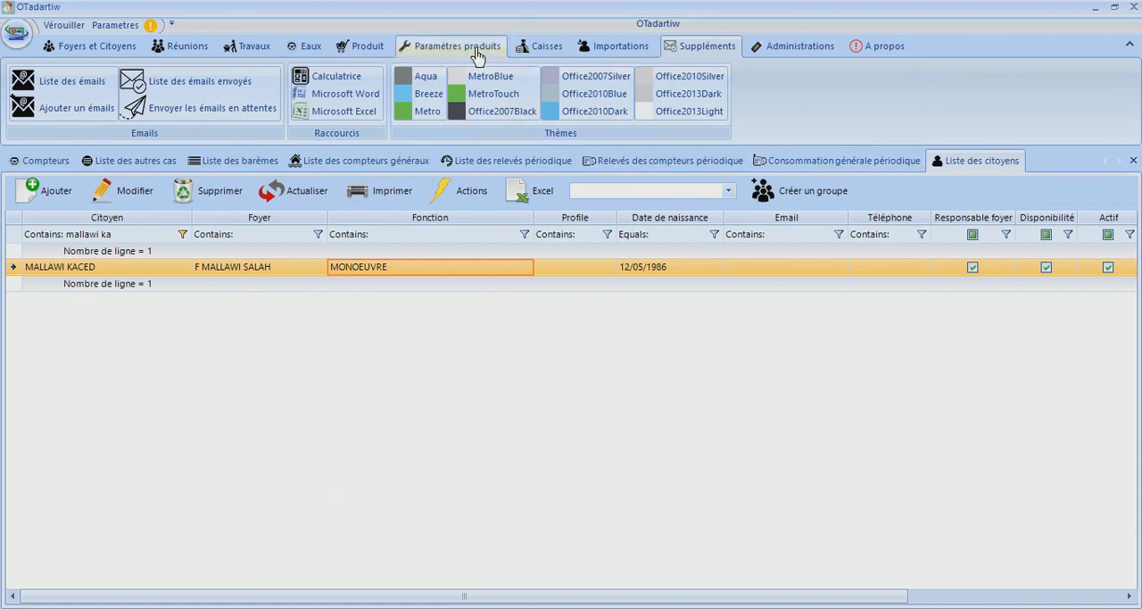
Show the water management commands, return to the general periodic consumption, and switch to the periodic meter readings
{"action": "left_click", "coordinate": [308, 48]}
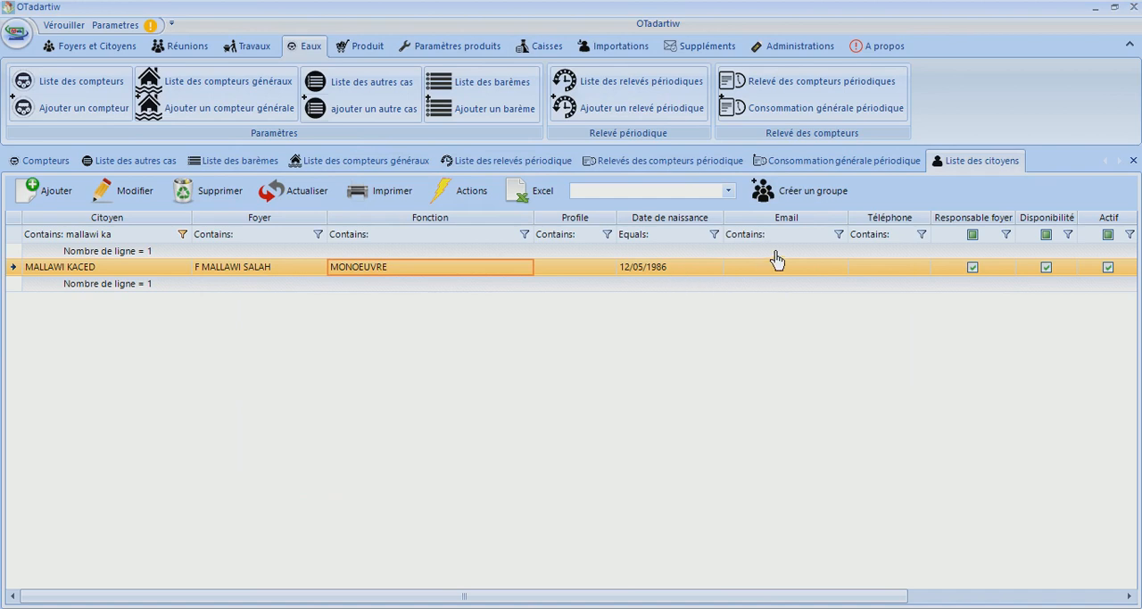
{"action": "left_click", "coordinate": [833, 172]}
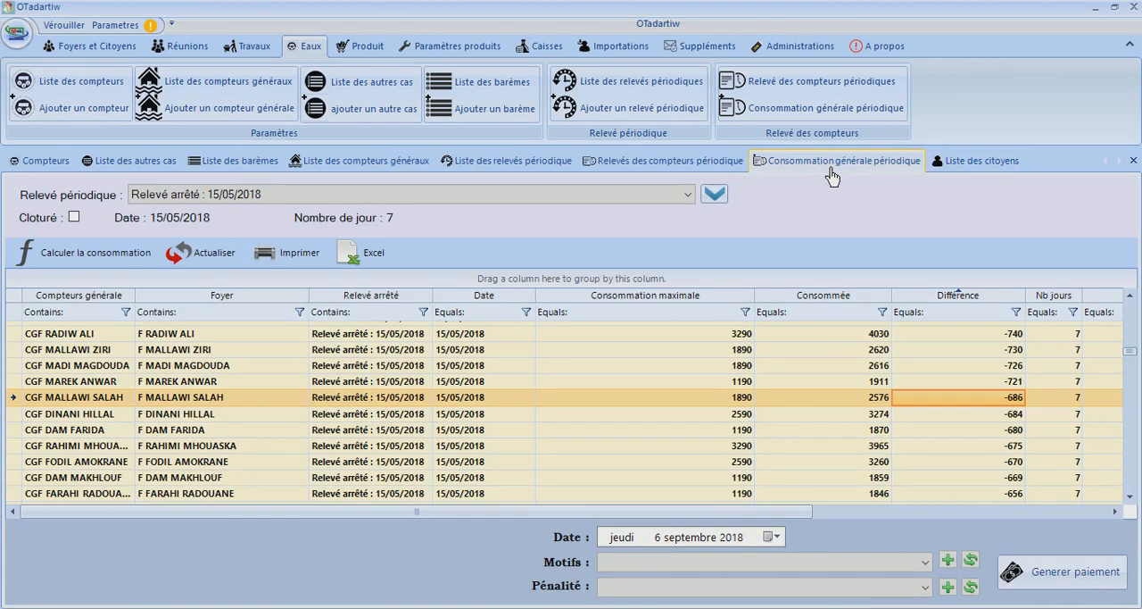
{"action": "left_click", "coordinate": [682, 161]}
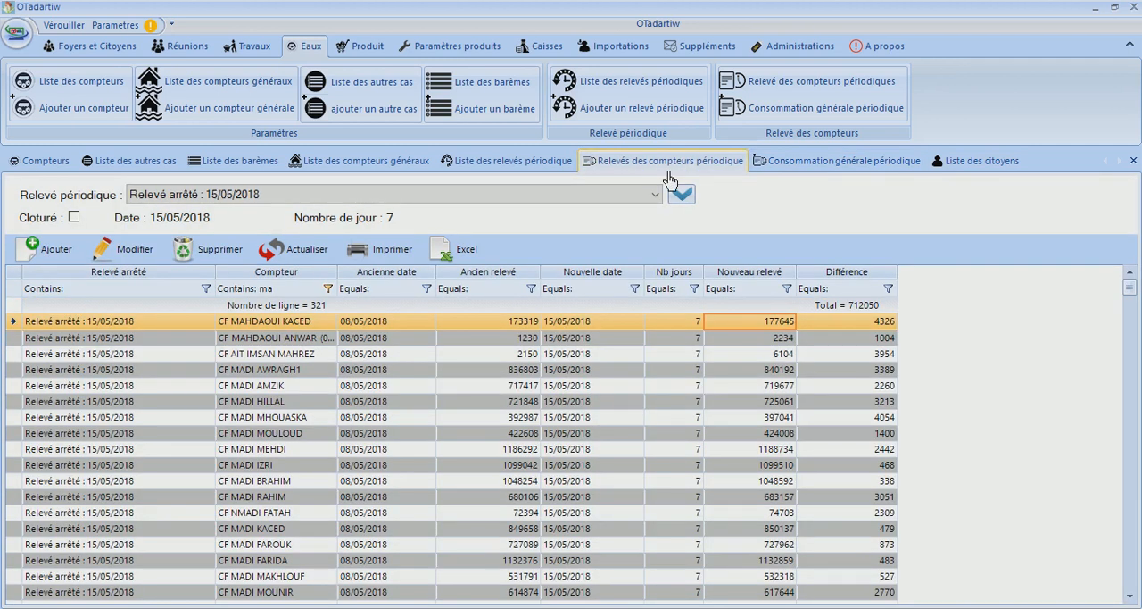